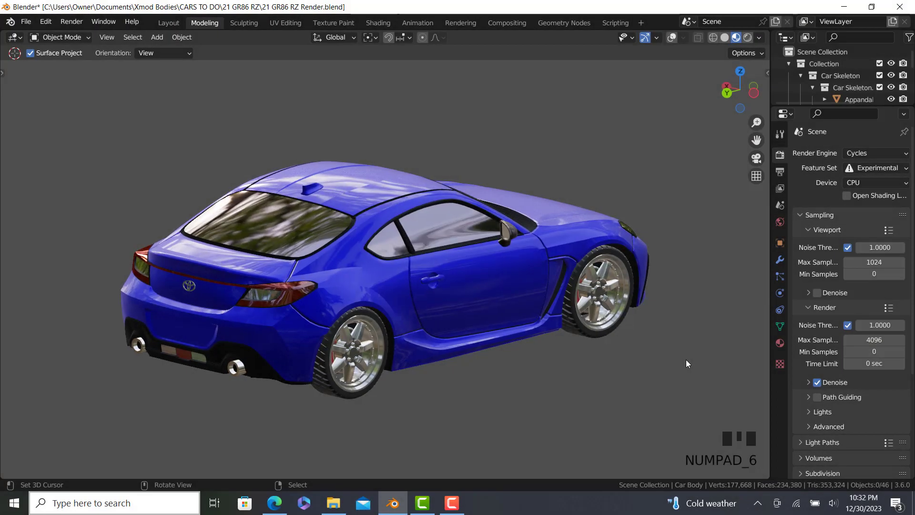
Examine the finished blue GR86 car model from all sides by orbiting around it: rear, both flanks and front.
{"action": "key", "text": "KP_6"}
{"action": "key", "text": "KP_6"}
{"action": "key", "text": "KP_6"}
{"action": "key", "text": "KP_6"}
{"action": "key", "text": "KP_6"}
{"action": "key", "text": "KP_6"}
{"action": "key", "text": "KP_6"}
{"action": "key", "text": "KP_6"}
{"action": "key", "text": "KP_6"}
{"action": "key", "text": "KP_6"}
{"action": "key", "text": "KP_6"}
{"action": "key", "text": "KP_6"}
{"action": "key", "text": "KP_6"}
{"action": "key", "text": "KP_6"}
{"action": "key", "text": "KP_6"}
{"action": "key", "text": "KP_6"}
{"action": "key", "text": "KP_6"}
{"action": "key", "text": "KP_6"}
{"action": "key", "text": "KP_6"}
{"action": "key", "text": "KP_6"}
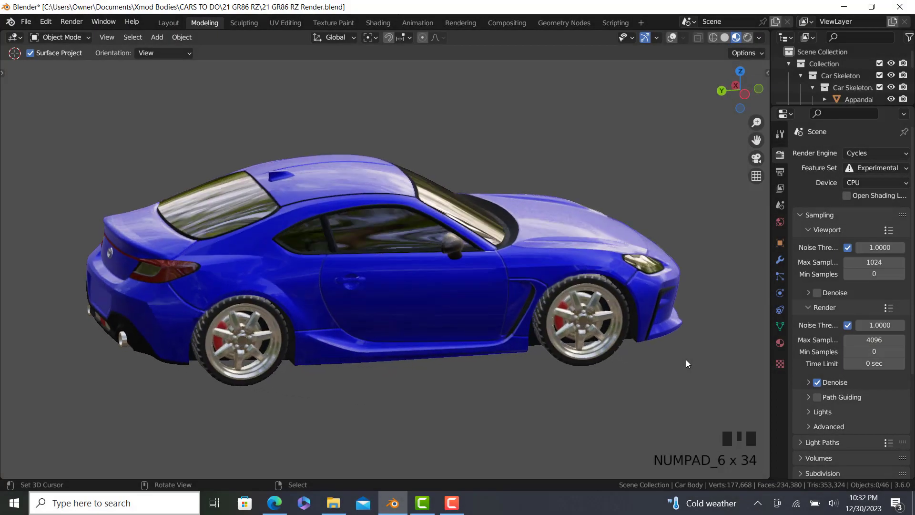
{"action": "key", "text": "KP_6"}
{"action": "key", "text": "KP_6"}
{"action": "key", "text": "KP_6"}
{"action": "key", "text": "KP_6"}
{"action": "key", "text": "KP_6"}
{"action": "key", "text": "KP_6"}
{"action": "key", "text": "KP_6"}
{"action": "key", "text": "KP_6"}
{"action": "key", "text": "KP_6"}
{"action": "key", "text": "KP_6"}
{"action": "key", "text": "KP_6"}
{"action": "key", "text": "KP_6"}
{"action": "key", "text": "KP_6"}
{"action": "key", "text": "KP_6"}
{"action": "key", "text": "KP_6"}
{"action": "key", "text": "KP_6"}
{"action": "key", "text": "KP_6"}
{"action": "key", "text": "KP_6"}
{"action": "key", "text": "KP_6"}
{"action": "key", "text": "KP_6"}
{"action": "key", "text": "KP_6"}
{"action": "key", "text": "KP_6"}
{"action": "key", "text": "KP_6"}
{"action": "key", "text": "KP_6"}
{"action": "key", "text": "KP_6"}
{"action": "key", "text": "KP_6"}
{"action": "key", "text": "KP_6"}
{"action": "key", "text": "KP_6"}
{"action": "key", "text": "KP_6"}
{"action": "key", "text": "KP_6"}
{"action": "key", "text": "KP_6"}
{"action": "key", "text": "KP_6"}
{"action": "key", "text": "KP_6"}
{"action": "key", "text": "KP_6"}
{"action": "key", "text": "KP_6"}
{"action": "key", "text": "KP_6"}
{"action": "key", "text": "KP_6"}
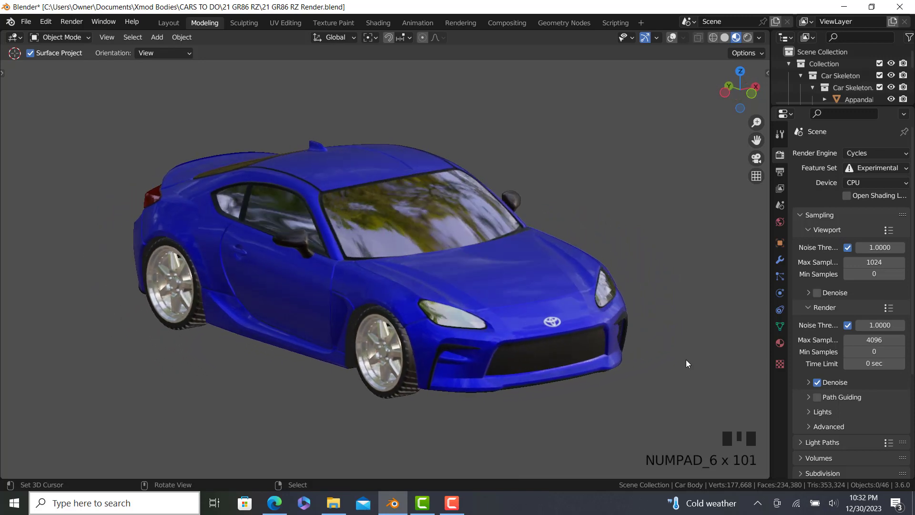
{"action": "key", "text": "KP_6"}
{"action": "key", "text": "KP_6"}
{"action": "key", "text": "KP_6"}
{"action": "key", "text": "KP_6"}
{"action": "key", "text": "KP_6"}
{"action": "key", "text": "KP_6"}
{"action": "key", "text": "KP_6"}
{"action": "key", "text": "KP_6"}
{"action": "key", "text": "KP_6"}
{"action": "key", "text": "KP_6"}
{"action": "key", "text": "KP_6"}
{"action": "key", "text": "KP_6"}
{"action": "key", "text": "KP_6"}
{"action": "key", "text": "KP_6"}
{"action": "key", "text": "KP_6"}
{"action": "key", "text": "KP_6"}
{"action": "key", "text": "KP_6"}
{"action": "key", "text": "KP_6"}
{"action": "key", "text": "KP_6"}
{"action": "key", "text": "KP_6"}
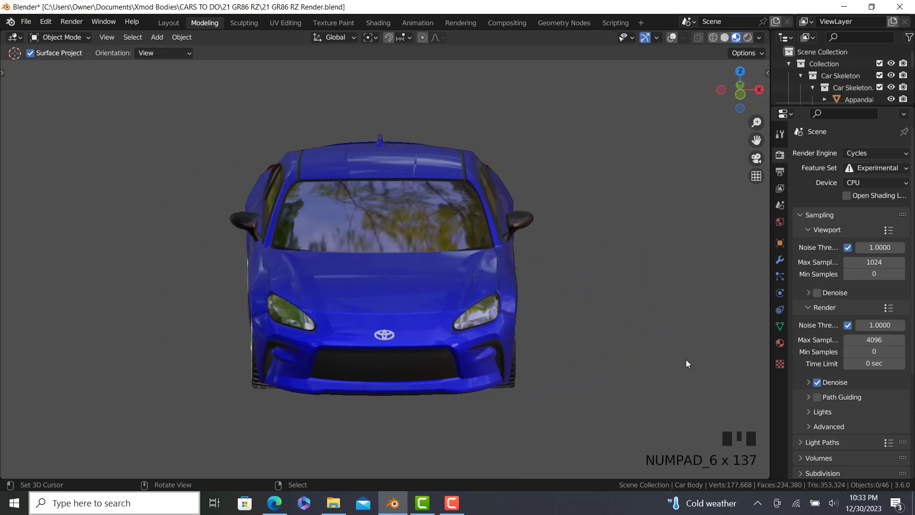
{"action": "key", "text": "KP_6"}
{"action": "key", "text": "KP_6"}
{"action": "key", "text": "KP_6"}
{"action": "key", "text": "KP_6"}
{"action": "key", "text": "KP_6"}
{"action": "key", "text": "KP_6"}
{"action": "key", "text": "KP_6"}
{"action": "key", "text": "KP_6"}
{"action": "key", "text": "KP_6"}
{"action": "key", "text": "KP_6"}
{"action": "key", "text": "KP_6"}
{"action": "key", "text": "KP_6"}
{"action": "key", "text": "KP_6"}
{"action": "key", "text": "KP_6"}
{"action": "key", "text": "KP_6"}
{"action": "key", "text": "KP_6"}
{"action": "key", "text": "KP_6"}
{"action": "key", "text": "KP_6"}
{"action": "key", "text": "KP_6"}
{"action": "key", "text": "KP_6"}
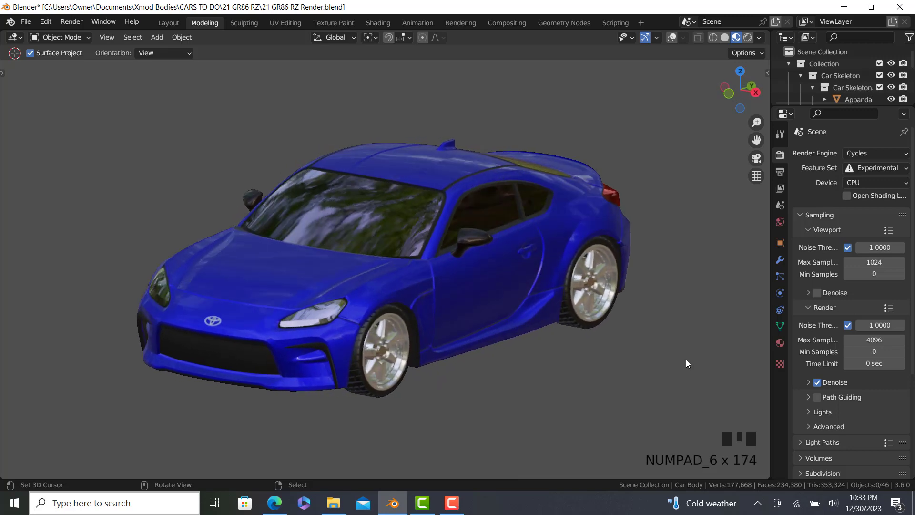
{"action": "key", "text": "KP_6"}
{"action": "key", "text": "KP_6"}
{"action": "key", "text": "KP_6"}
{"action": "key", "text": "KP_6"}
{"action": "key", "text": "KP_6"}
{"action": "key", "text": "KP_6"}
{"action": "key", "text": "KP_6"}
{"action": "key", "text": "KP_6"}
{"action": "key", "text": "KP_6"}
{"action": "key", "text": "KP_6"}
{"action": "key", "text": "KP_6"}
{"action": "key", "text": "KP_6"}
{"action": "key", "text": "KP_6"}
{"action": "key", "text": "KP_6"}
{"action": "key", "text": "KP_6"}
{"action": "key", "text": "KP_6"}
{"action": "key", "text": "KP_6"}
{"action": "key", "text": "KP_6"}
{"action": "key", "text": "KP_6"}
{"action": "key", "text": "KP_6"}
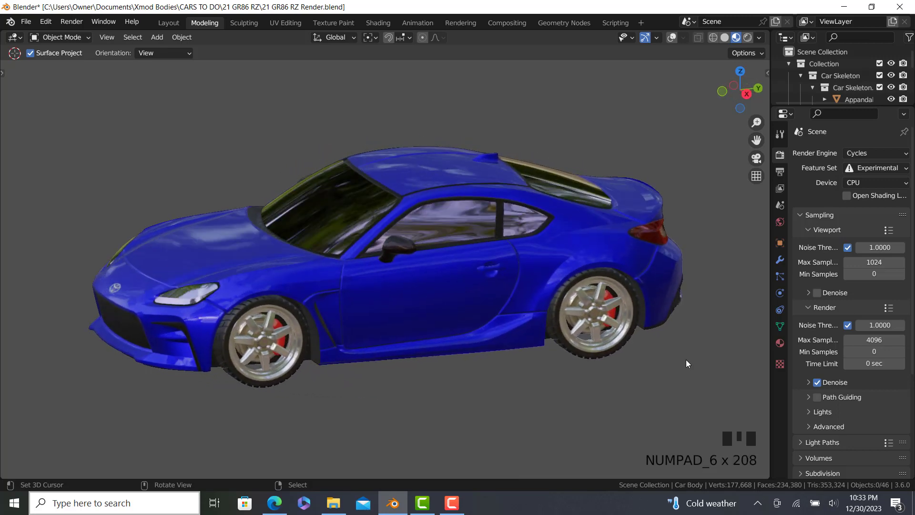
{"action": "key", "text": "KP_6"}
{"action": "key", "text": "KP_6"}
{"action": "key", "text": "KP_6"}
{"action": "key", "text": "KP_6"}
{"action": "key", "text": "KP_6"}
{"action": "key", "text": "KP_6"}
{"action": "key", "text": "KP_6"}
{"action": "key", "text": "KP_6"}
{"action": "key", "text": "KP_6"}
{"action": "key", "text": "KP_6"}
{"action": "key", "text": "KP_6"}
{"action": "key", "text": "KP_6"}
{"action": "key", "text": "KP_6"}
{"action": "key", "text": "KP_6"}
{"action": "key", "text": "KP_6"}
{"action": "key", "text": "KP_6"}
{"action": "key", "text": "KP_6"}
{"action": "key", "text": "KP_6"}
{"action": "key", "text": "KP_6"}
{"action": "key", "text": "KP_6"}
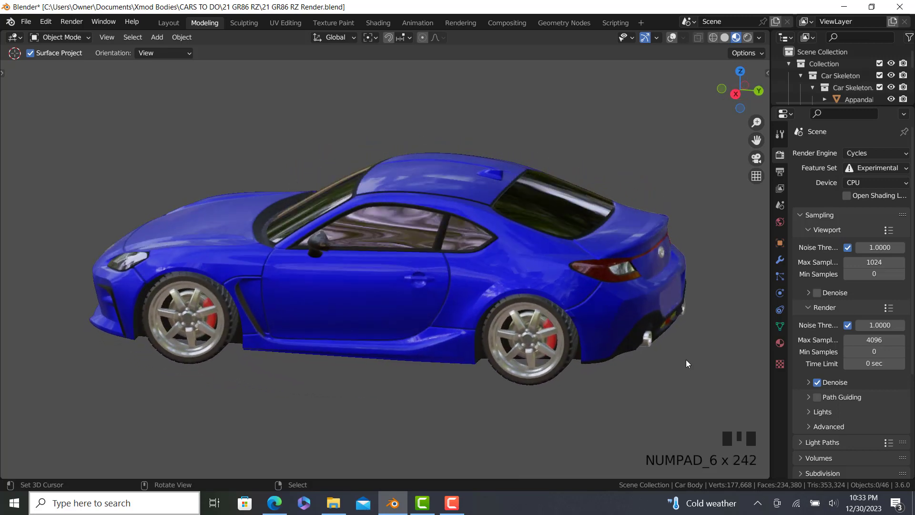
{"action": "key", "text": "KP_6"}
{"action": "key", "text": "KP_6"}
{"action": "key", "text": "KP_6"}
{"action": "key", "text": "KP_6"}
{"action": "key", "text": "KP_6"}
{"action": "key", "text": "KP_6"}
{"action": "key", "text": "KP_6"}
{"action": "key", "text": "KP_6"}
{"action": "key", "text": "KP_6"}
{"action": "key", "text": "KP_6"}
{"action": "key", "text": "KP_6"}
{"action": "key", "text": "KP_6"}
{"action": "key", "text": "KP_6"}
{"action": "key", "text": "KP_6"}
{"action": "key", "text": "KP_6"}
{"action": "key", "text": "KP_6"}
{"action": "key", "text": "KP_6"}
{"action": "key", "text": "KP_6"}
{"action": "key", "text": "KP_6"}
{"action": "key", "text": "KP_6"}
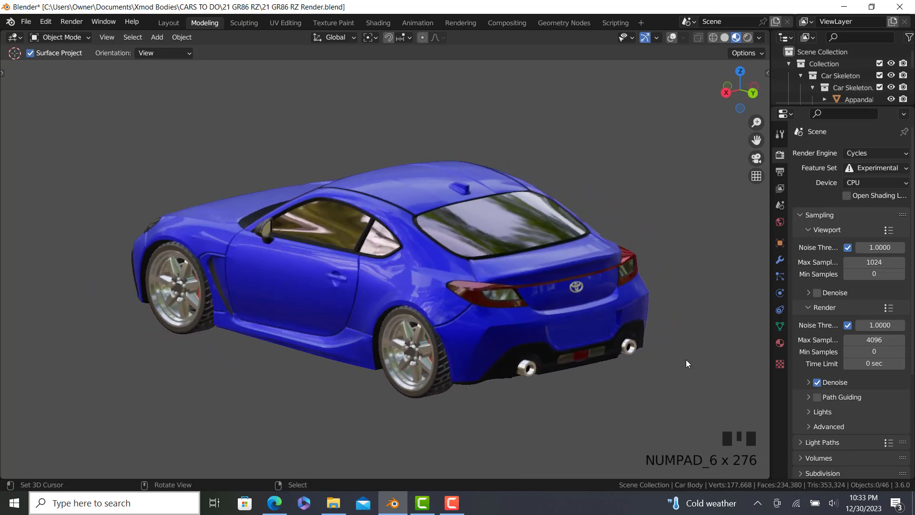
Keep circling the finished car model to examine its rear and both rear quarters.
{"action": "key", "text": "KP_6"}
{"action": "key", "text": "KP_6"}
{"action": "key", "text": "KP_6"}
{"action": "key", "text": "KP_6"}
{"action": "key", "text": "KP_6"}
{"action": "key", "text": "KP_6"}
{"action": "key", "text": "KP_6"}
{"action": "key", "text": "KP_6"}
{"action": "key", "text": "KP_6"}
{"action": "key", "text": "KP_6"}
{"action": "key", "text": "KP_6"}
{"action": "key", "text": "KP_6"}
{"action": "key", "text": "KP_6"}
{"action": "key", "text": "KP_6"}
{"action": "key", "text": "KP_6"}
{"action": "key", "text": "KP_6"}
{"action": "key", "text": "KP_6"}
{"action": "key", "text": "KP_6"}
{"action": "key", "text": "KP_6"}
{"action": "key", "text": "KP_6"}
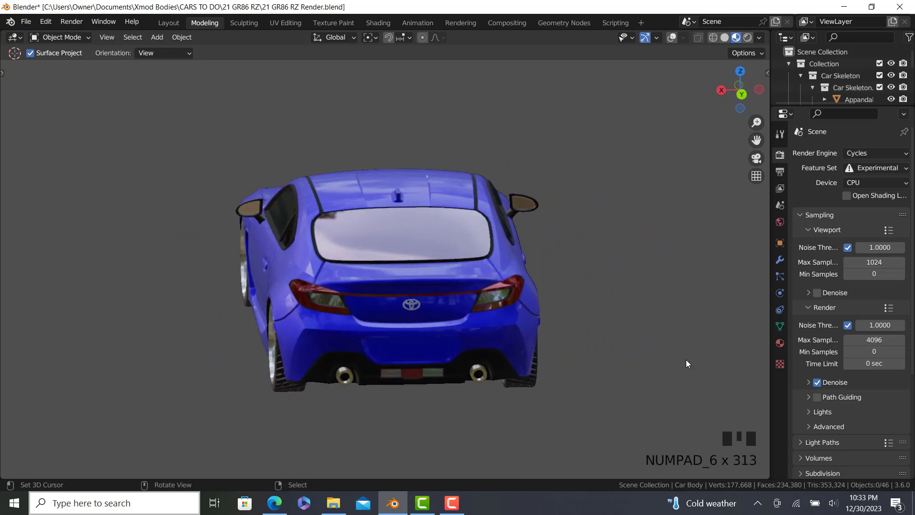
{"action": "key", "text": "KP_6"}
{"action": "key", "text": "KP_6"}
{"action": "key", "text": "KP_6"}
{"action": "key", "text": "KP_6"}
{"action": "key", "text": "KP_6"}
{"action": "key", "text": "KP_6"}
{"action": "key", "text": "KP_6"}
{"action": "key", "text": "KP_6"}
{"action": "key", "text": "KP_6"}
{"action": "key", "text": "KP_6"}
{"action": "key", "text": "KP_6"}
{"action": "key", "text": "KP_6"}
{"action": "key", "text": "KP_6"}
{"action": "key", "text": "KP_6"}
{"action": "key", "text": "KP_6"}
{"action": "key", "text": "KP_6"}
{"action": "key", "text": "KP_6"}
{"action": "key", "text": "KP_6"}
{"action": "key", "text": "KP_6"}
{"action": "key", "text": "KP_6"}
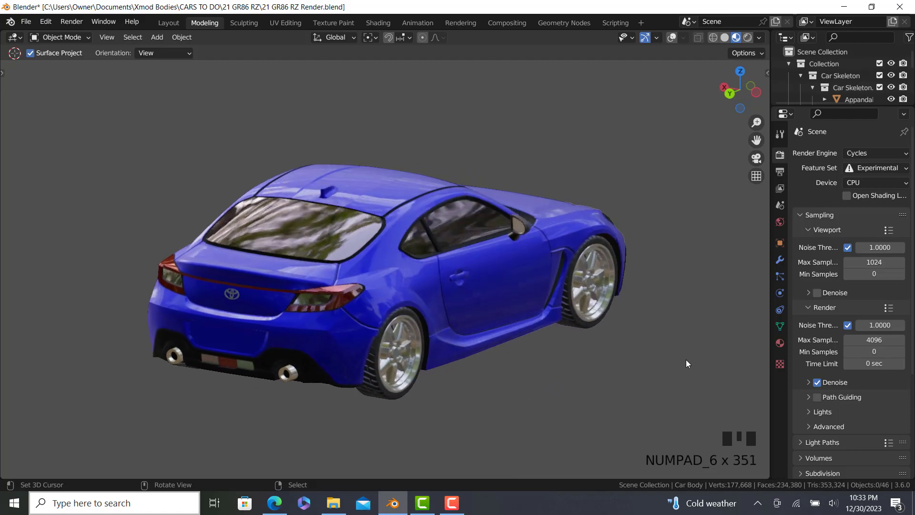
{"action": "key", "text": "KP_6"}
{"action": "key", "text": "KP_6"}
{"action": "key", "text": "KP_6"}
{"action": "key", "text": "KP_6"}
{"action": "key", "text": "KP_6"}
{"action": "key", "text": "KP_6"}
{"action": "key", "text": "KP_6"}
{"action": "key", "text": "KP_6"}
{"action": "key", "text": "KP_6"}
{"action": "key", "text": "KP_6"}
{"action": "key", "text": "KP_6"}
{"action": "key", "text": "KP_6"}
{"action": "key", "text": "KP_6"}
{"action": "key", "text": "KP_6"}
{"action": "key", "text": "KP_6"}
{"action": "key", "text": "KP_6"}
{"action": "key", "text": "KP_6"}
{"action": "key", "text": "KP_6"}
{"action": "key", "text": "KP_6"}
{"action": "key", "text": "KP_6"}
{"action": "key", "text": "KP_6"}
{"action": "key", "text": "KP_6"}
{"action": "key", "text": "KP_6"}
{"action": "key", "text": "KP_6"}
{"action": "key", "text": "KP_6"}
{"action": "key", "text": "KP_6"}
{"action": "key", "text": "KP_6"}
{"action": "key", "text": "KP_6"}
{"action": "key", "text": "KP_6"}
{"action": "key", "text": "KP_6"}
{"action": "key", "text": "KP_6"}
{"action": "key", "text": "KP_6"}
{"action": "key", "text": "KP_6"}
{"action": "key", "text": "KP_6"}
{"action": "key", "text": "KP_6"}
{"action": "key", "text": "KP_6"}
{"action": "key", "text": "KP_6"}
{"action": "key", "text": "KP_6"}
{"action": "key", "text": "KP_6"}
{"action": "key", "text": "KP_6"}
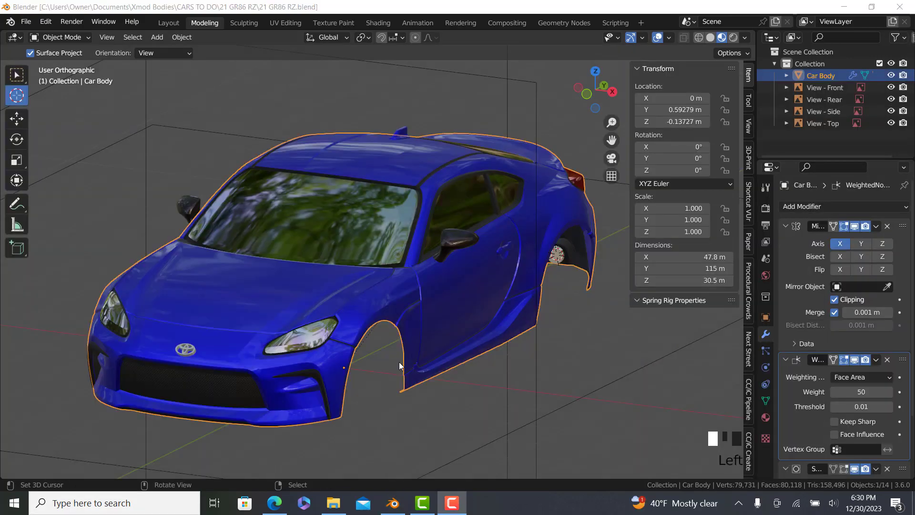
Save the car body project as a new file named 21 GR86 RZ Xmod.blend.
{"action": "scroll", "coordinate": [359, 296], "scroll_direction": "down", "scroll_amount": 4}
{"action": "middle_click_drag", "start_coordinate": [407, 289], "coordinate": [456, 227]}
{"action": "scroll", "coordinate": [333, 265], "scroll_direction": "up", "scroll_amount": 4}
{"action": "scroll", "coordinate": [436, 227], "scroll_direction": "down", "scroll_amount": 2}
{"action": "scroll", "coordinate": [442, 221], "scroll_direction": "up", "scroll_amount": 3}
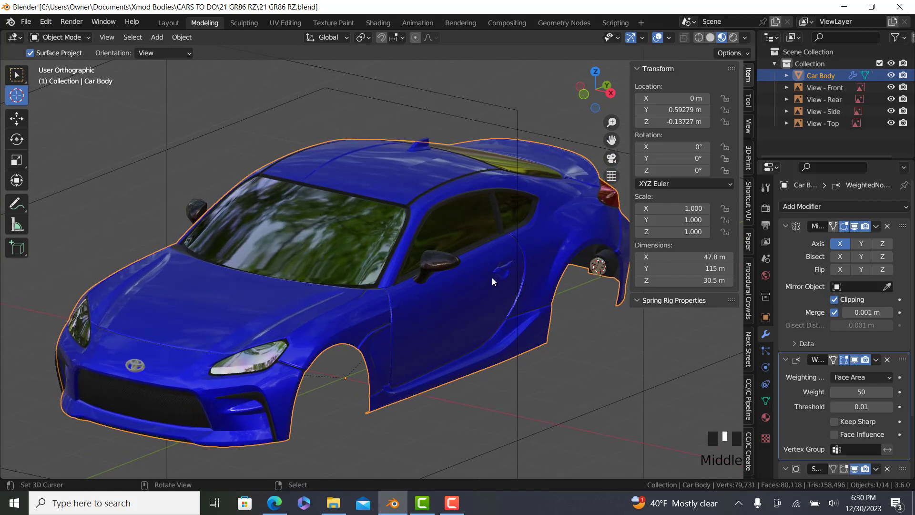
{"action": "left_click", "coordinate": [26, 22]}
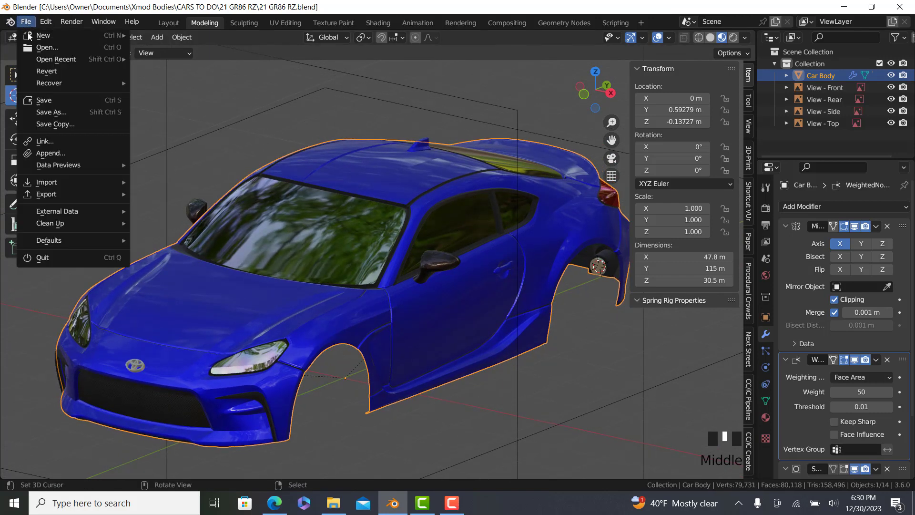
{"action": "left_click", "coordinate": [56, 113]}
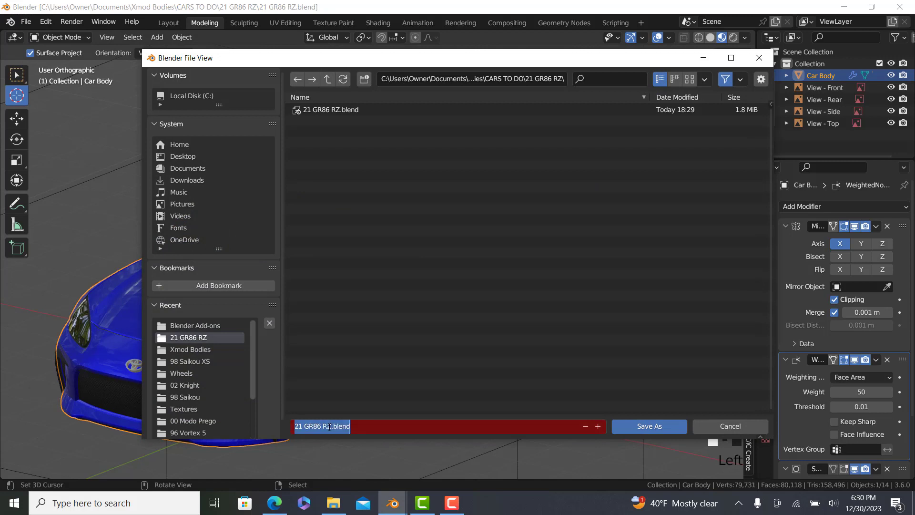
{"action": "left_click", "coordinate": [331, 425]}
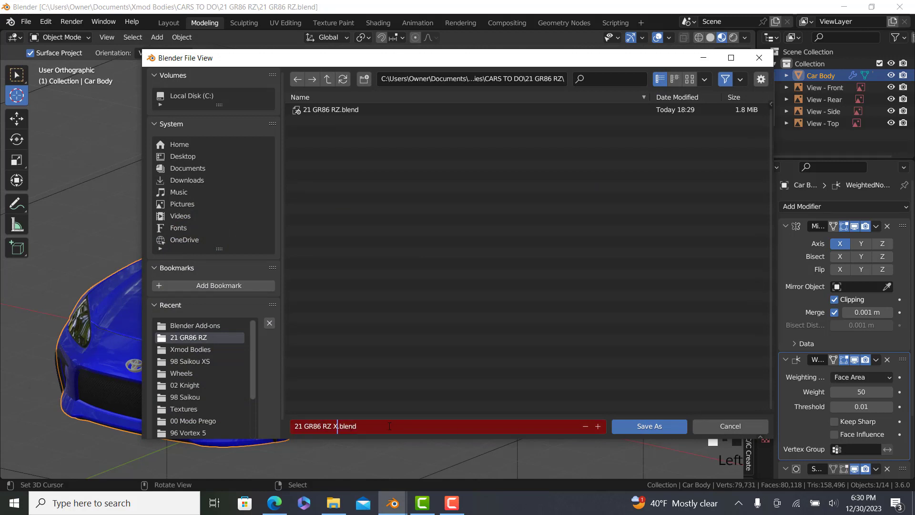
{"action": "type", "text": "Xmod"}
{"action": "left_click", "coordinate": [649, 425]}
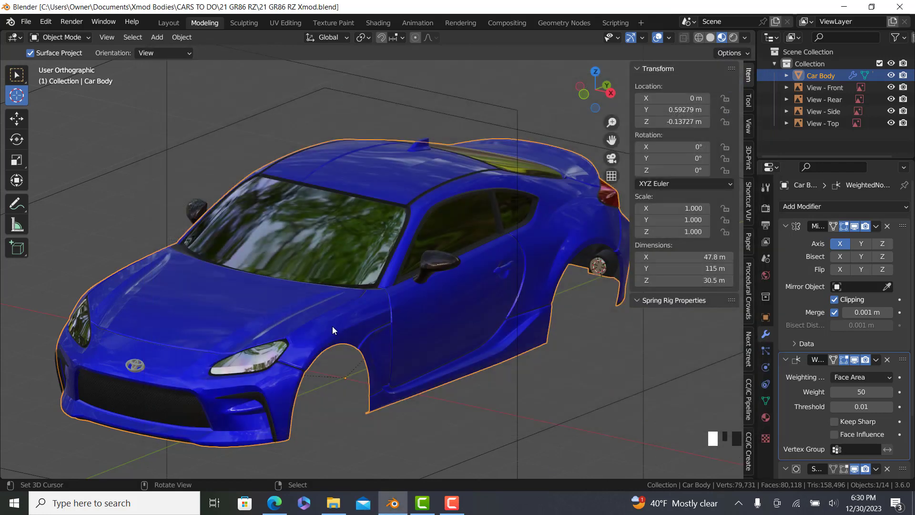
Append the Xmod Collection from Xmod Clip Mount Template 3.6.blend in the Documents folder.
{"action": "left_click", "coordinate": [27, 22]}
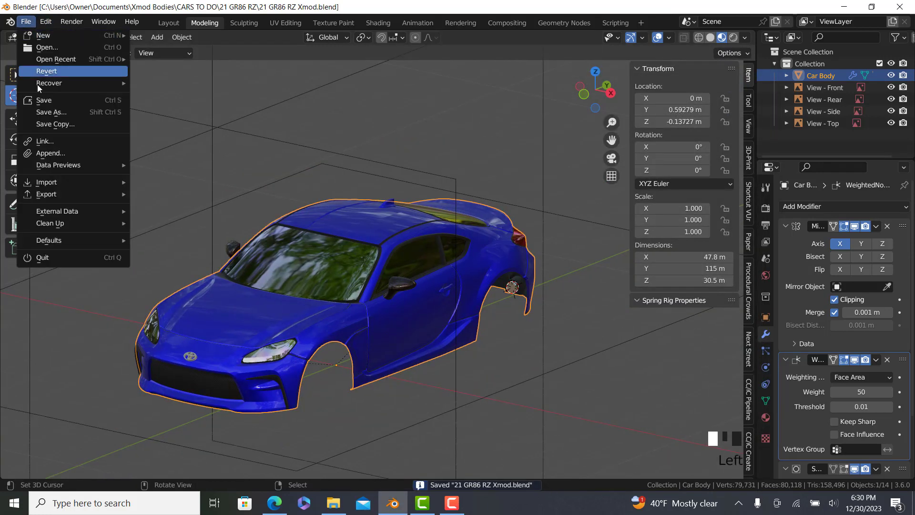
{"action": "left_click", "coordinate": [49, 154]}
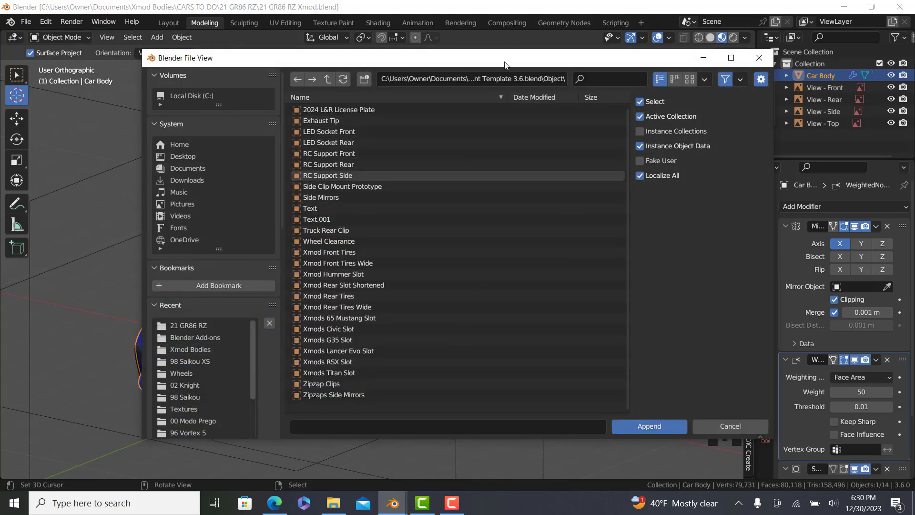
{"action": "left_click", "coordinate": [332, 78]}
{"action": "left_click", "coordinate": [327, 79]}
{"action": "scroll", "coordinate": [335, 334], "scroll_direction": "down", "scroll_amount": 8}
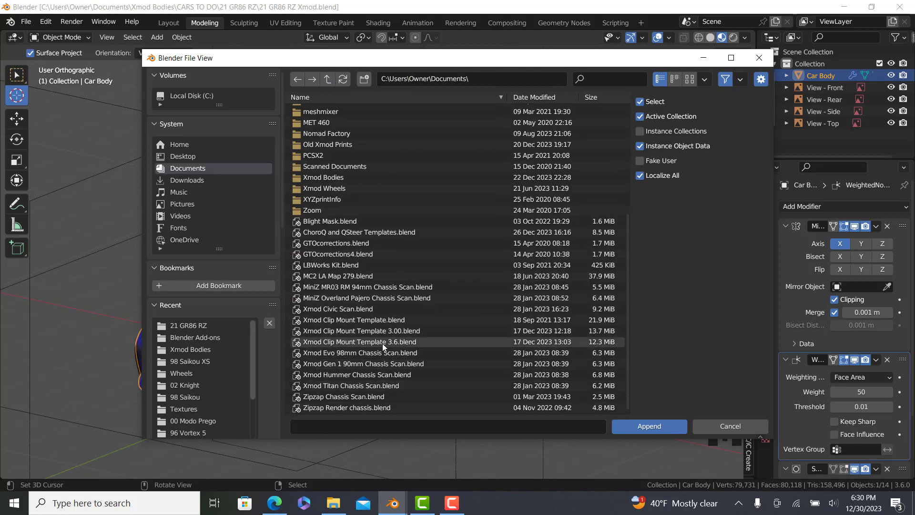
{"action": "double_click", "coordinate": [383, 341]}
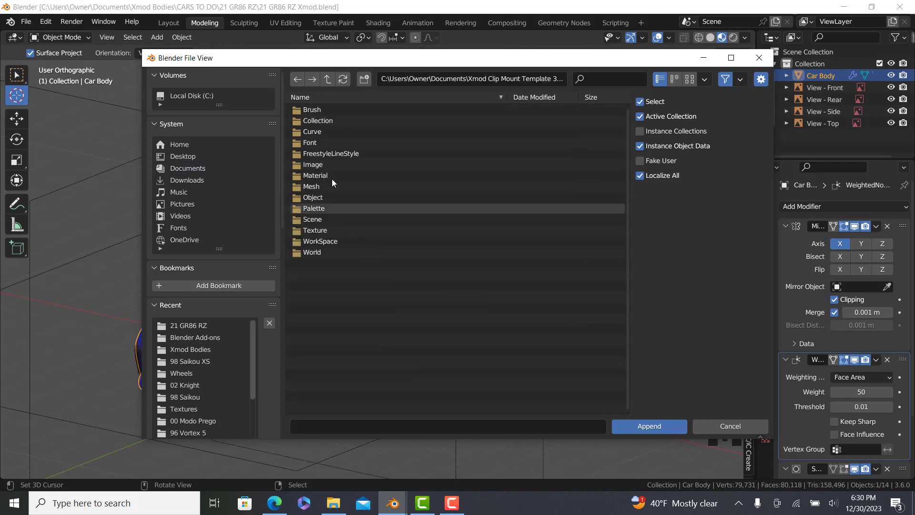
{"action": "double_click", "coordinate": [326, 122]}
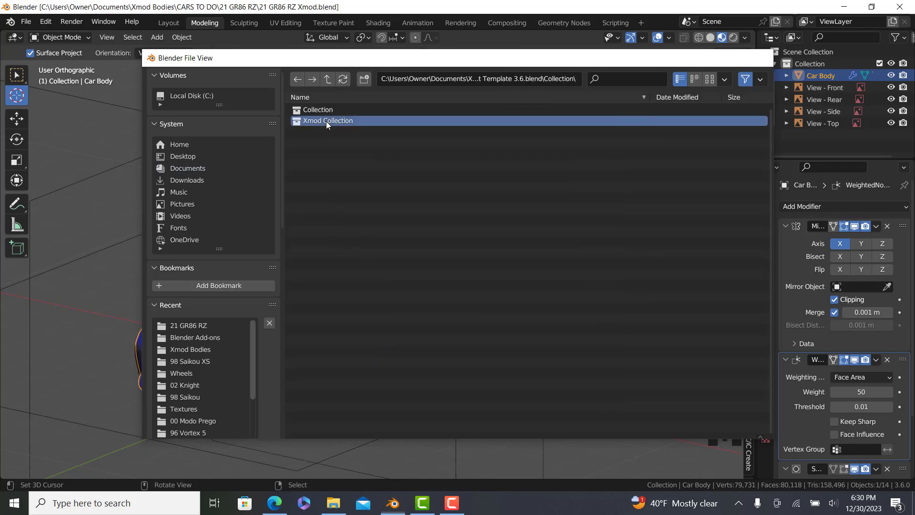
{"action": "double_click", "coordinate": [326, 121]}
Hide the wide front and wide rear tires of the appended Xmod Collection and enlarge the outliner.
{"action": "middle_click_drag", "start_coordinate": [424, 314], "coordinate": [395, 328]}
{"action": "scroll", "coordinate": [396, 331], "scroll_direction": "down", "scroll_amount": 2}
{"action": "middle_click_drag", "start_coordinate": [467, 319], "coordinate": [267, 379]}
{"action": "right_click", "coordinate": [390, 338]}
{"action": "scroll", "coordinate": [412, 318], "scroll_direction": "up", "scroll_amount": 3}
{"action": "middle_click_drag", "start_coordinate": [311, 280], "coordinate": [238, 349]}
{"action": "right_click", "coordinate": [263, 330]}
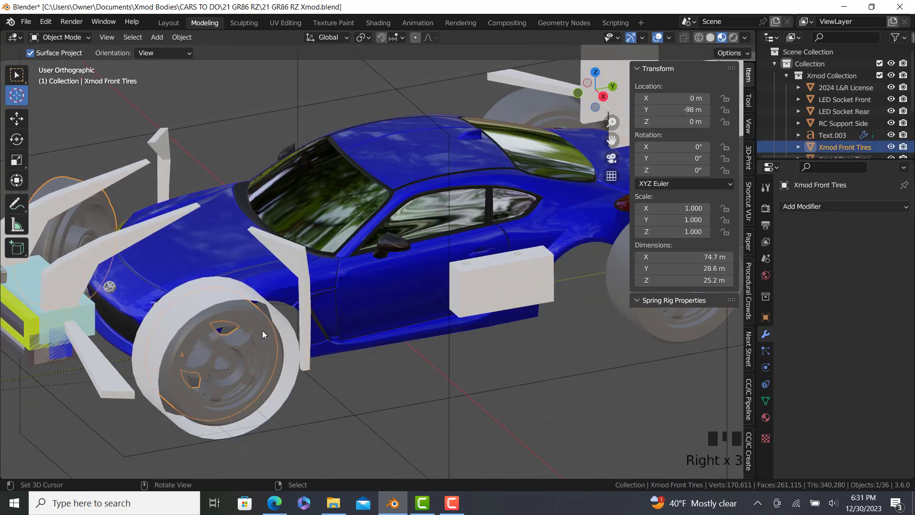
{"action": "right_click", "coordinate": [261, 330]}
{"action": "key", "text": "h"}
{"action": "right_click", "coordinate": [664, 339]}
{"action": "left_click_drag", "start_coordinate": [838, 161], "coordinate": [840, 355]}
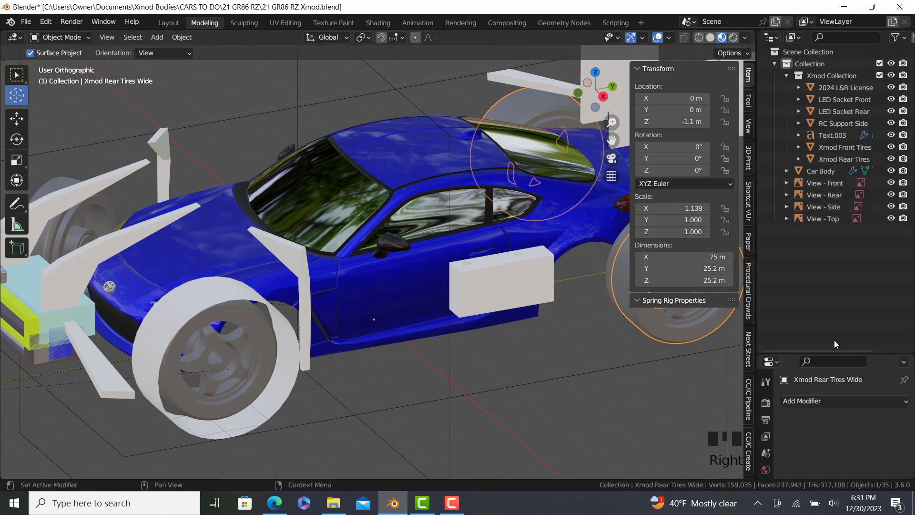
{"action": "key", "text": "h"}
Set the Y location of the Xmod Front Tires to -90 m.
{"action": "middle_click_drag", "start_coordinate": [355, 330], "coordinate": [395, 352]}
{"action": "right_click", "coordinate": [202, 350]}
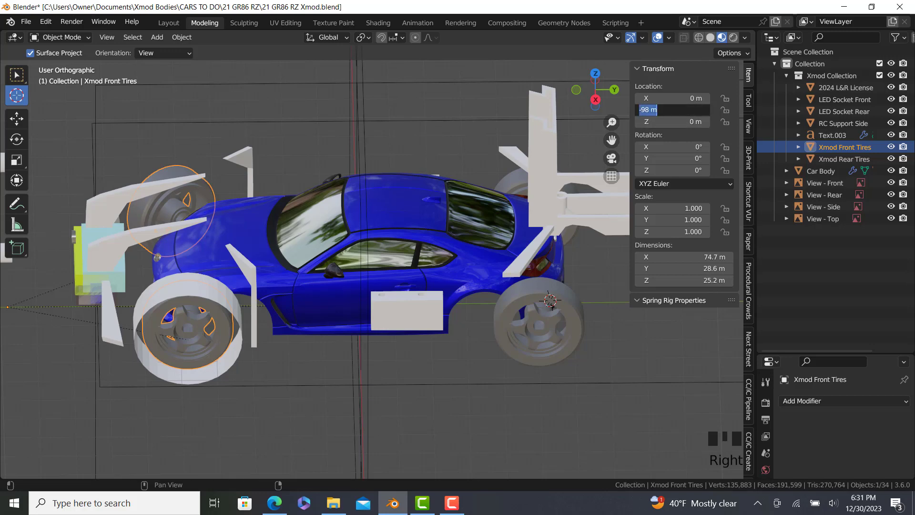
{"action": "key", "text": "Return"}
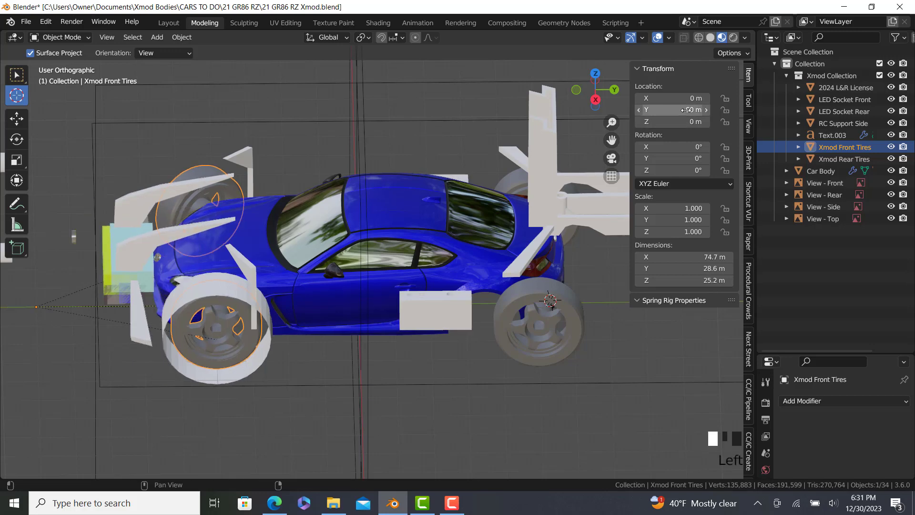
Widen the car body by setting its X dimension to 70 m and refining it to 69 m.
{"action": "right_click", "coordinate": [339, 311]}
{"action": "middle_click_drag", "start_coordinate": [376, 314], "coordinate": [362, 257]}
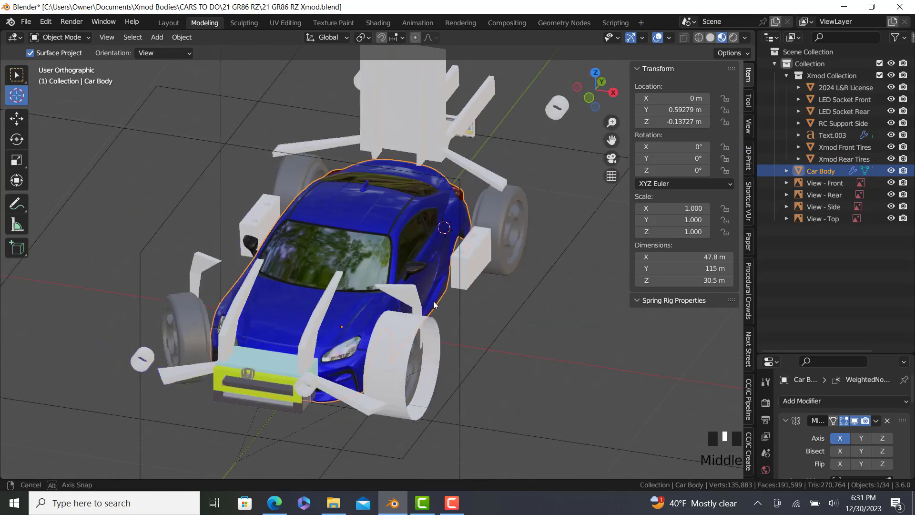
{"action": "scroll", "coordinate": [477, 253], "scroll_direction": "up", "scroll_amount": 2}
{"action": "left_click", "coordinate": [701, 255]}
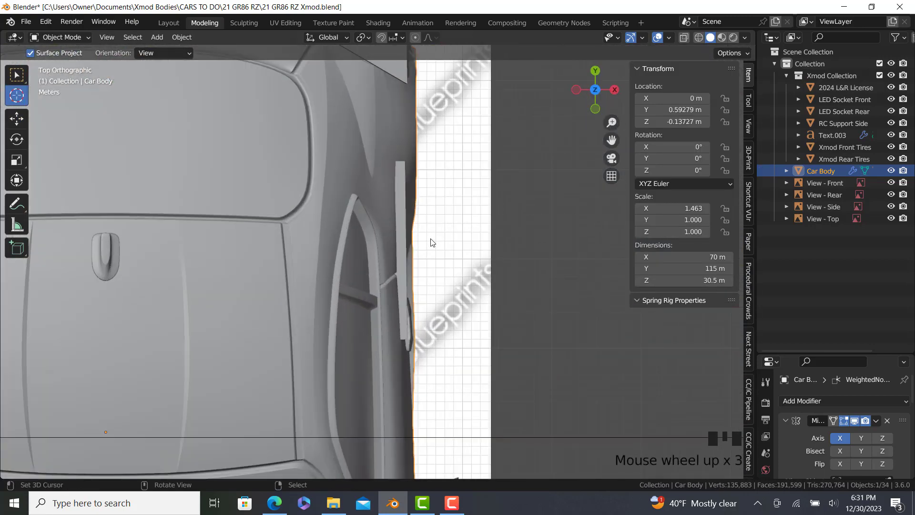
{"action": "left_click", "coordinate": [694, 256]}
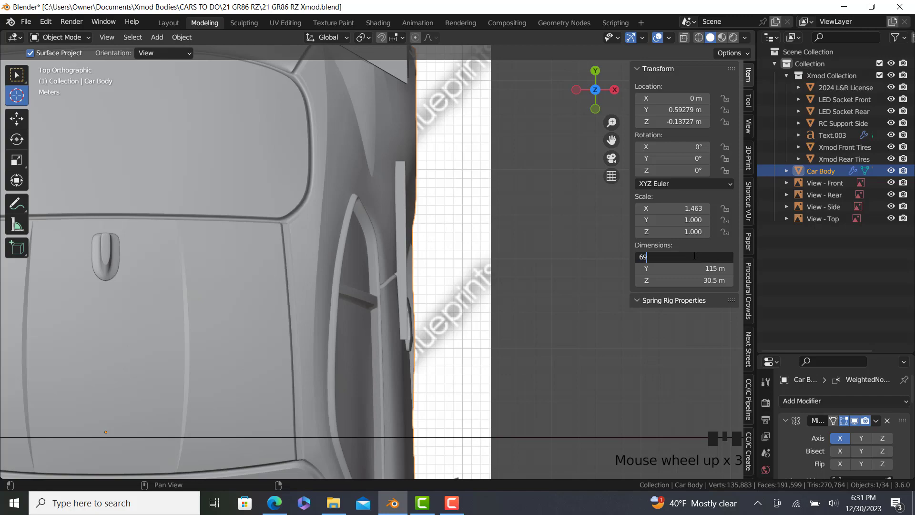
{"action": "type", "text": "69"}
{"action": "key", "text": "Return"}
Scale the car body to 1.320 along Y and 1.400 along Z in the right side view.
{"action": "scroll", "coordinate": [415, 336], "scroll_direction": "down", "scroll_amount": 6}
{"action": "middle_click_drag", "start_coordinate": [416, 336], "coordinate": [227, 292]}
{"action": "key", "text": "KP_3"}
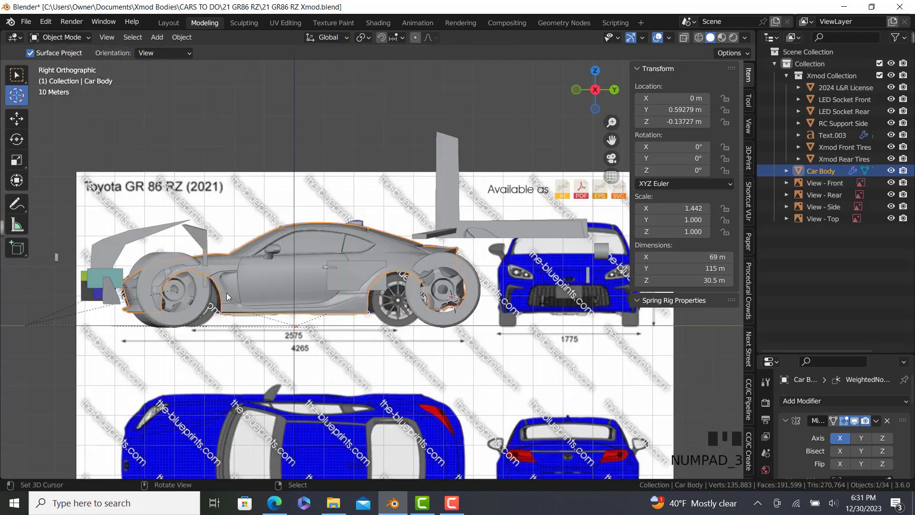
{"action": "scroll", "coordinate": [352, 284], "scroll_direction": "up", "scroll_amount": 2}
{"action": "middle_click_drag", "start_coordinate": [352, 284], "coordinate": [396, 290], "text": "shift"}
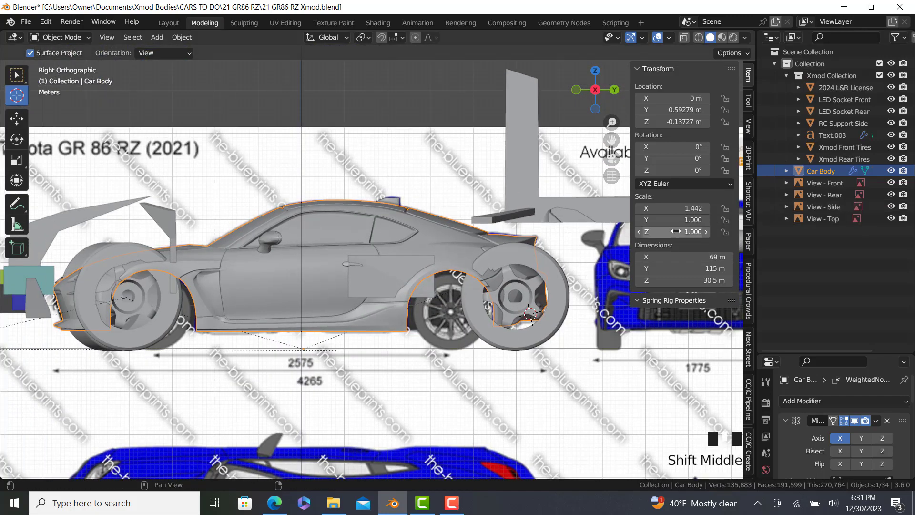
{"action": "mouse_move", "coordinate": [676, 231]}
{"action": "left_mouse_down"}
{"action": "mouse_move", "coordinate": [697, 231]}
{"action": "mouse_move", "coordinate": [682, 232]}
{"action": "mouse_move", "coordinate": [690, 222]}
{"action": "left_mouse_up"}
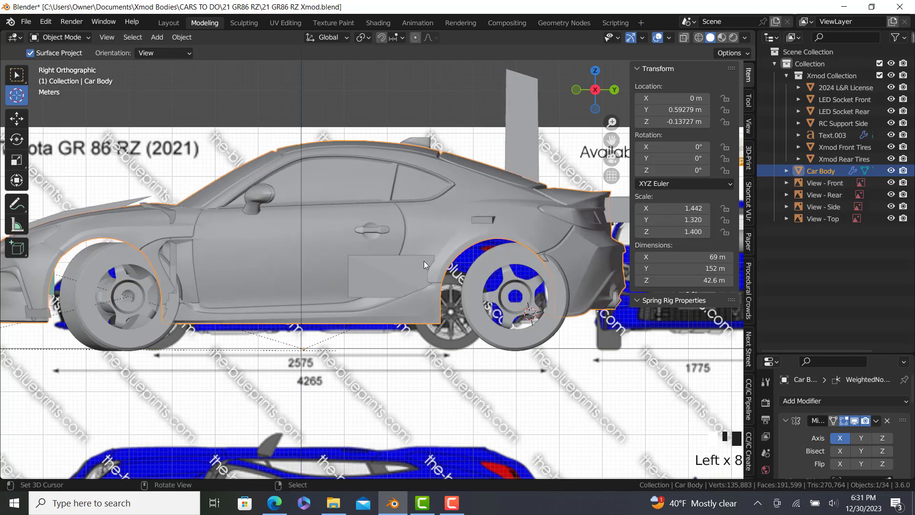
Move the car body about 4.2 m along Y to align its wheel arches with the tires.
{"action": "key", "text": "g"}
{"action": "key", "text": "y"}
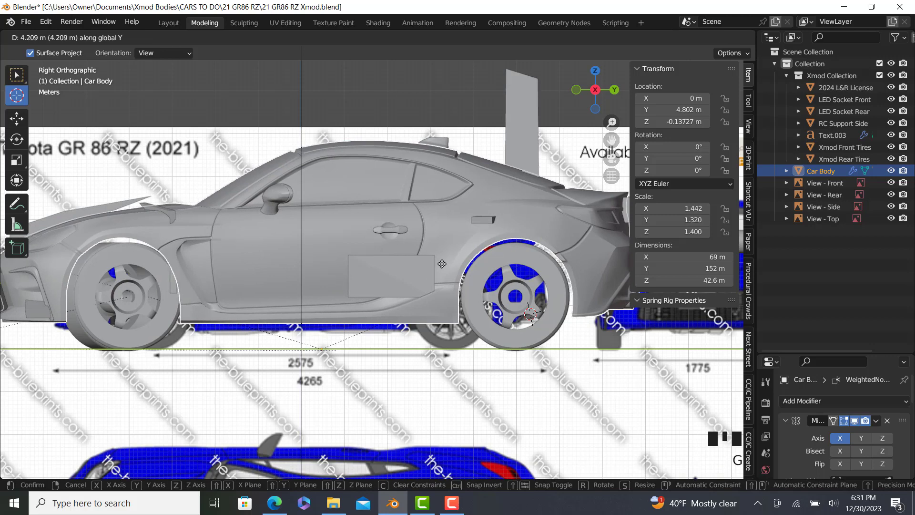
{"action": "left_click", "coordinate": [442, 264]}
Shift the car body about 0.78 m further along Y, trying a Y scale of 1.310 and settling on 1.320.
{"action": "left_click", "coordinate": [640, 220]}
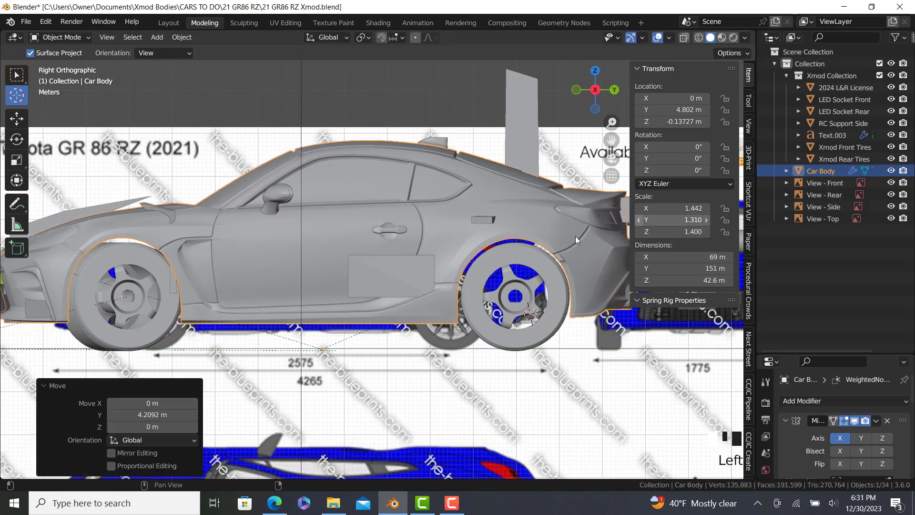
{"action": "key", "text": "g"}
{"action": "key", "text": "y"}
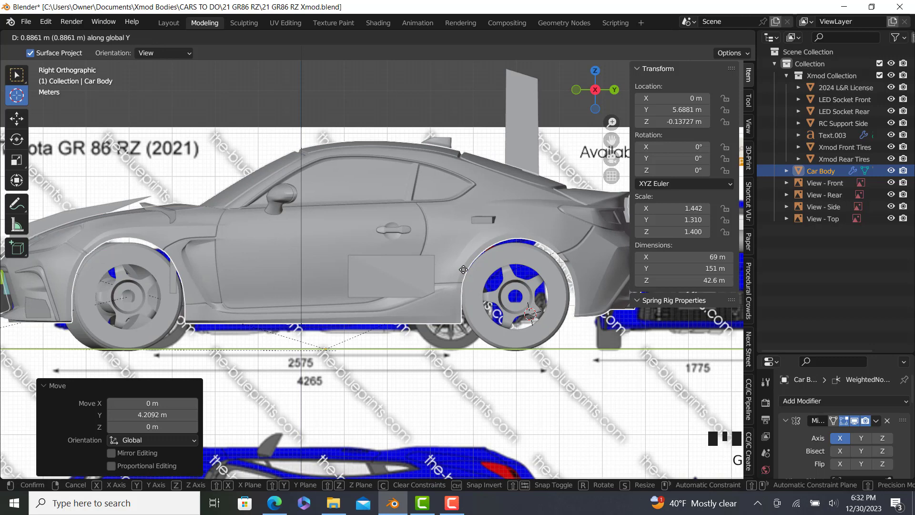
{"action": "left_click", "coordinate": [460, 270]}
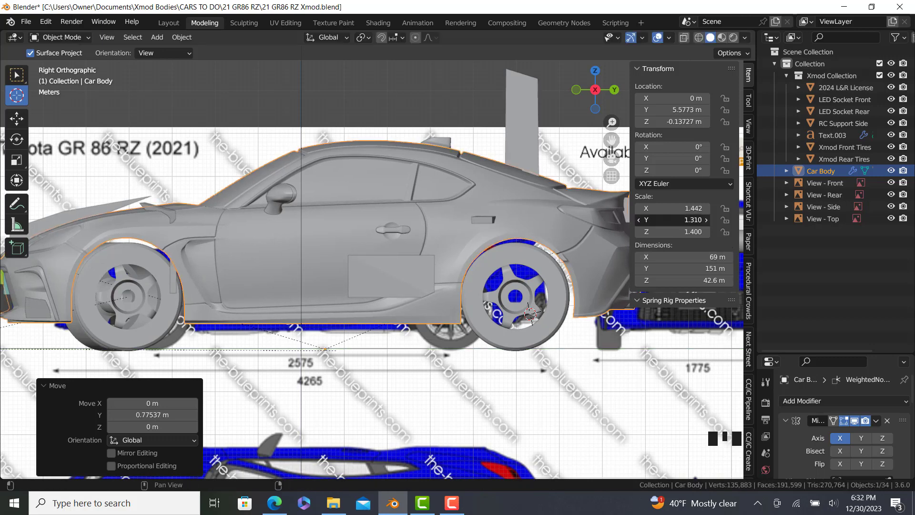
{"action": "left_click", "coordinate": [706, 220]}
Check the fit of the wheel arches around the tires from the side in solid and wireframe display.
{"action": "middle_click_drag", "start_coordinate": [434, 292], "coordinate": [441, 295], "text": "shift"}
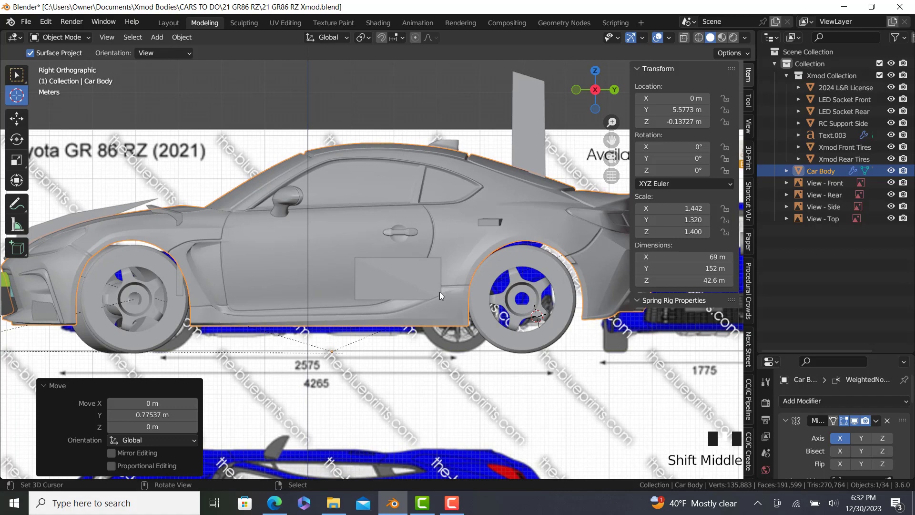
{"action": "middle_click_drag", "start_coordinate": [431, 290], "coordinate": [393, 330]}
{"action": "key", "text": "KP_3"}
{"action": "key", "text": "KP_3"}
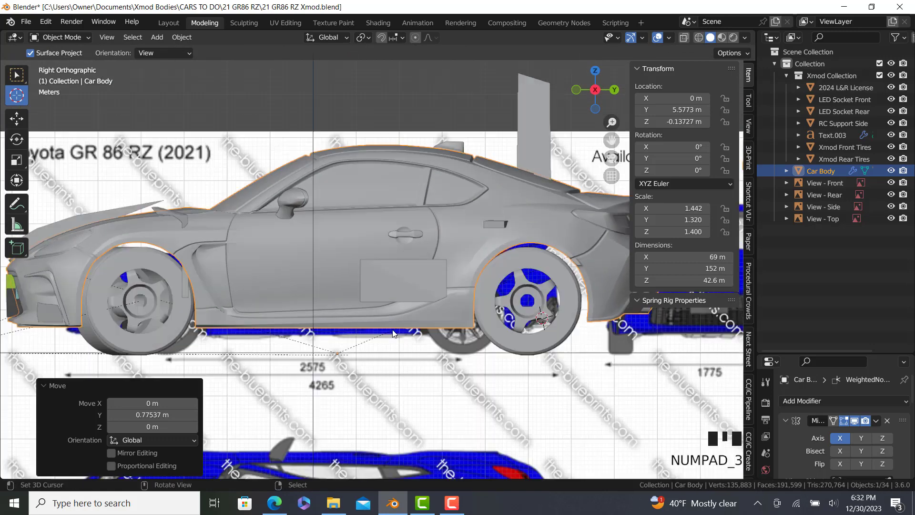
{"action": "key", "text": "shift+z"}
{"action": "scroll", "coordinate": [233, 307], "scroll_direction": "up", "scroll_amount": 3}
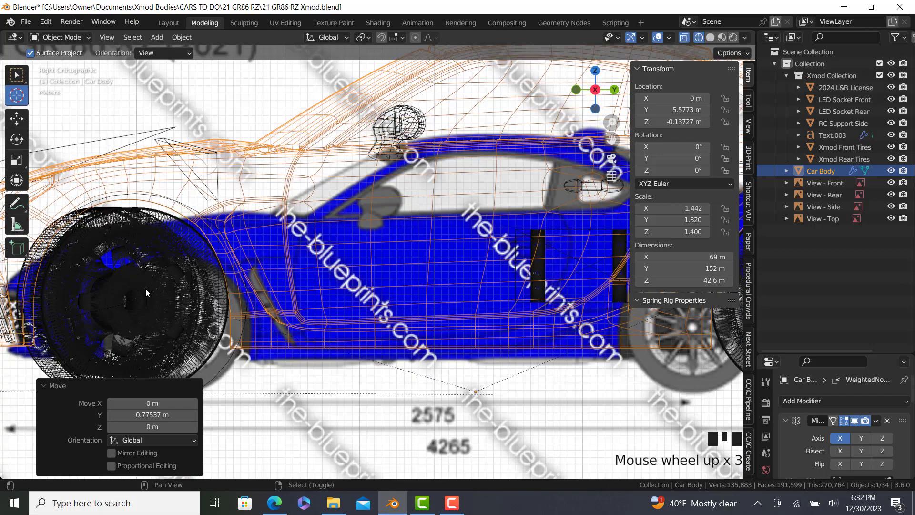
{"action": "middle_click_drag", "start_coordinate": [234, 307], "coordinate": [239, 305], "text": "shift"}
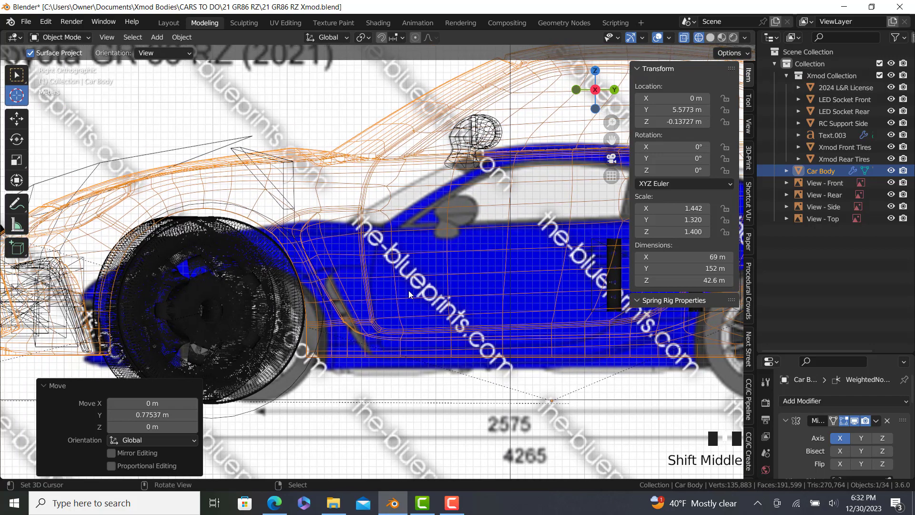
{"action": "key", "text": "z"}
{"action": "left_click", "coordinate": [365, 291]}
{"action": "scroll", "coordinate": [330, 285], "scroll_direction": "down", "scroll_amount": 2}
{"action": "middle_click_drag", "start_coordinate": [329, 285], "coordinate": [361, 302], "text": "shift"}
Raise the car body about 0.37 m along Z using wireframe display, and return to solid shading.
{"action": "key", "text": "shift+z"}
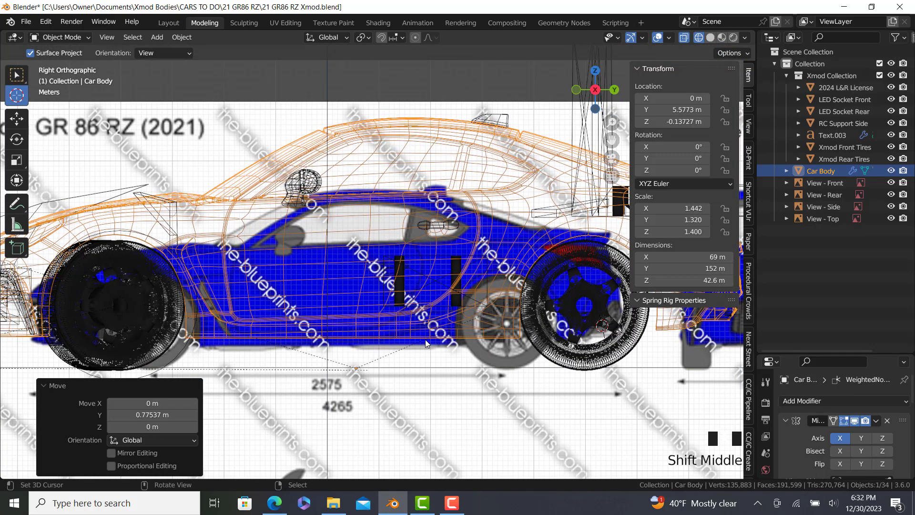
{"action": "key", "text": "g"}
{"action": "key", "text": "z"}
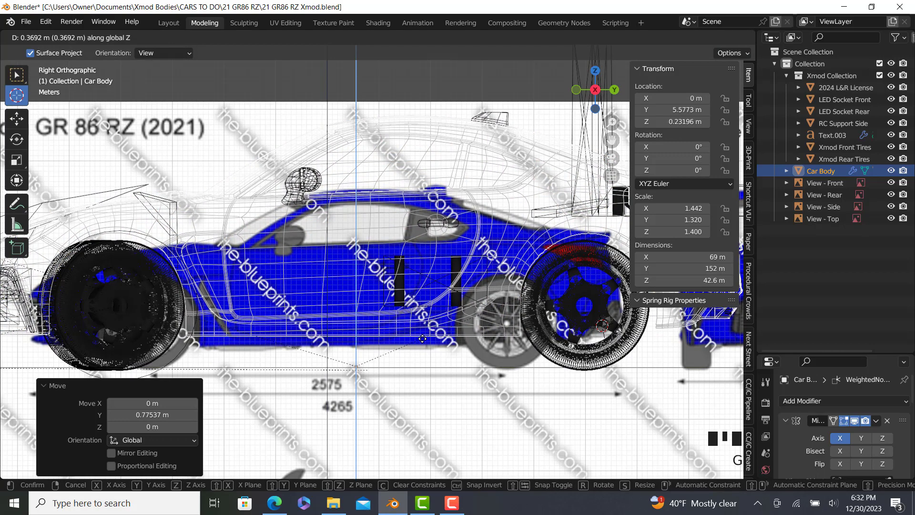
{"action": "left_click", "coordinate": [422, 339]}
{"action": "key", "text": "shift+z"}
Select the rear edge of the car body's front wheel arch and move it about 0.56 m along Y.
{"action": "middle_click_drag", "start_coordinate": [245, 318], "coordinate": [303, 308], "text": "shift"}
{"action": "right_click", "coordinate": [323, 307]}
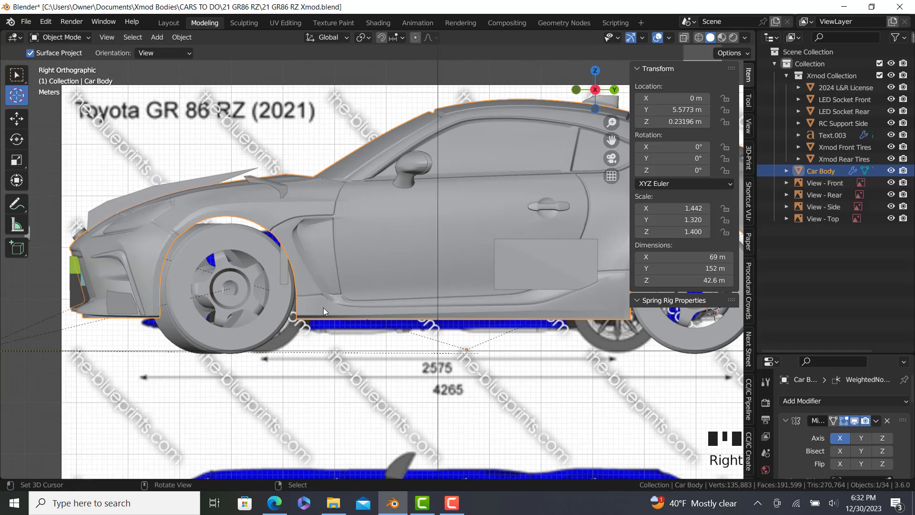
{"action": "scroll", "coordinate": [299, 310], "scroll_direction": "up", "scroll_amount": 2}
{"action": "key", "text": "Tab"}
{"action": "scroll", "coordinate": [299, 311], "scroll_direction": "up", "scroll_amount": 4}
{"action": "right_click", "coordinate": [306, 312]}
{"action": "scroll", "coordinate": [314, 295], "scroll_direction": "down", "scroll_amount": 3}
{"action": "middle_click_drag", "start_coordinate": [318, 283], "coordinate": [331, 334], "text": "shift"}
{"action": "scroll", "coordinate": [248, 195], "scroll_direction": "up", "scroll_amount": 2}
{"action": "right_click", "coordinate": [217, 160], "text": "ctrl"}
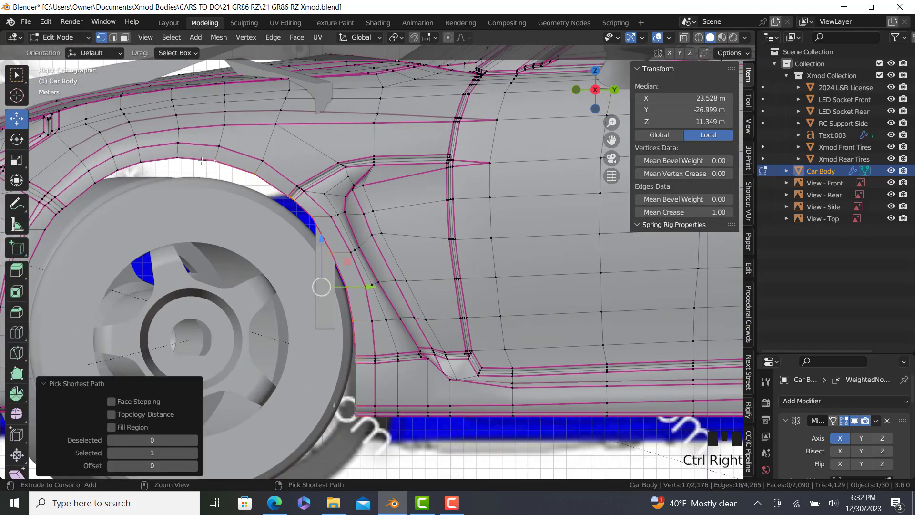
{"action": "right_click", "coordinate": [319, 250], "text": "ctrl"}
{"action": "left_click_drag", "start_coordinate": [358, 283], "coordinate": [368, 279]}
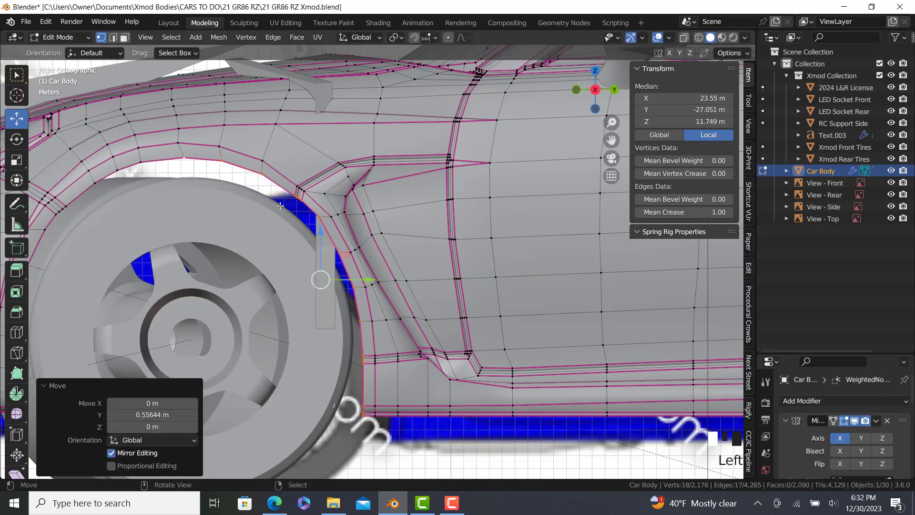
Add the upper rear lip vertices of the front wheel arch to the selection and shift them slightly along Y.
{"action": "right_click", "coordinate": [185, 140], "text": "shift"}
{"action": "right_click", "coordinate": [222, 145], "text": "shift"}
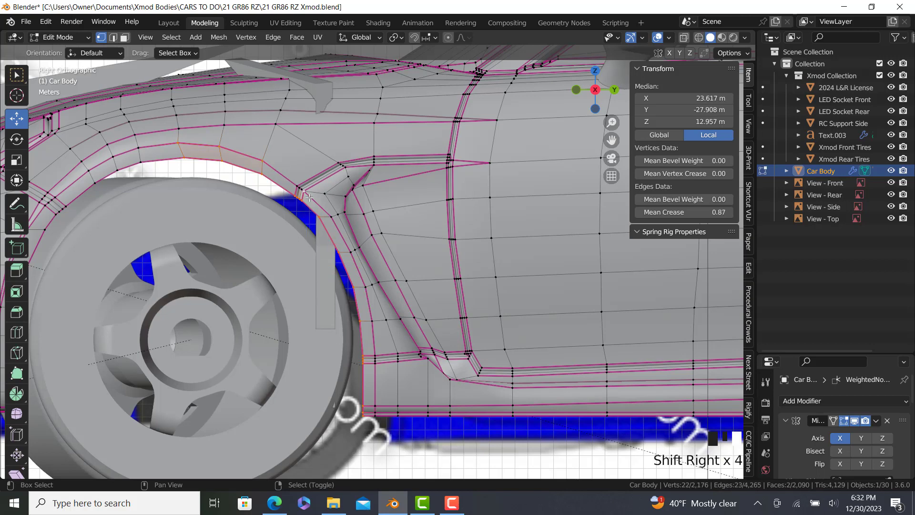
{"action": "scroll", "coordinate": [295, 186], "scroll_direction": "up", "scroll_amount": 4}
{"action": "right_click", "coordinate": [300, 190], "text": "shift"}
{"action": "right_click", "coordinate": [302, 193], "text": "shift"}
{"action": "scroll", "coordinate": [301, 193], "scroll_direction": "down", "scroll_amount": 2}
{"action": "key", "text": "ctrl+z"}
{"action": "scroll", "coordinate": [333, 219], "scroll_direction": "up", "scroll_amount": 5}
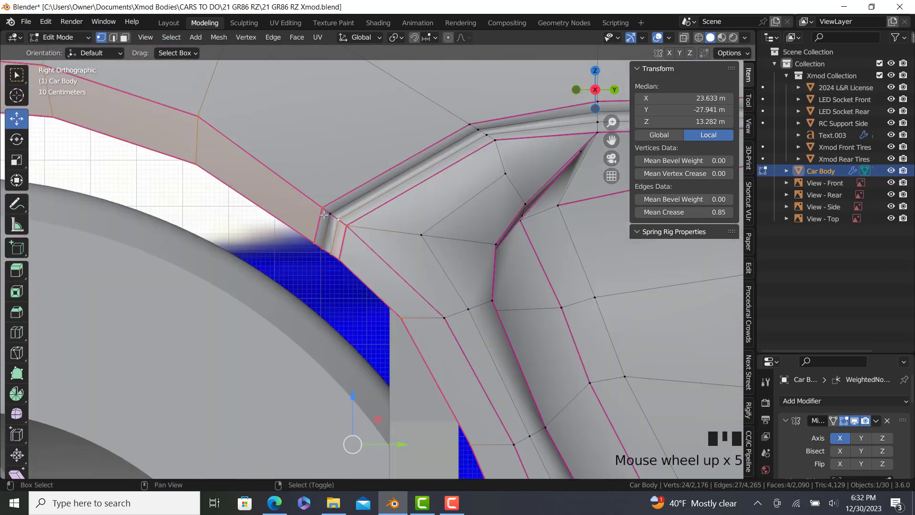
{"action": "right_click", "coordinate": [336, 221], "text": "shift"}
{"action": "scroll", "coordinate": [335, 221], "scroll_direction": "down", "scroll_amount": 4}
{"action": "scroll", "coordinate": [398, 274], "scroll_direction": "down", "scroll_amount": 4}
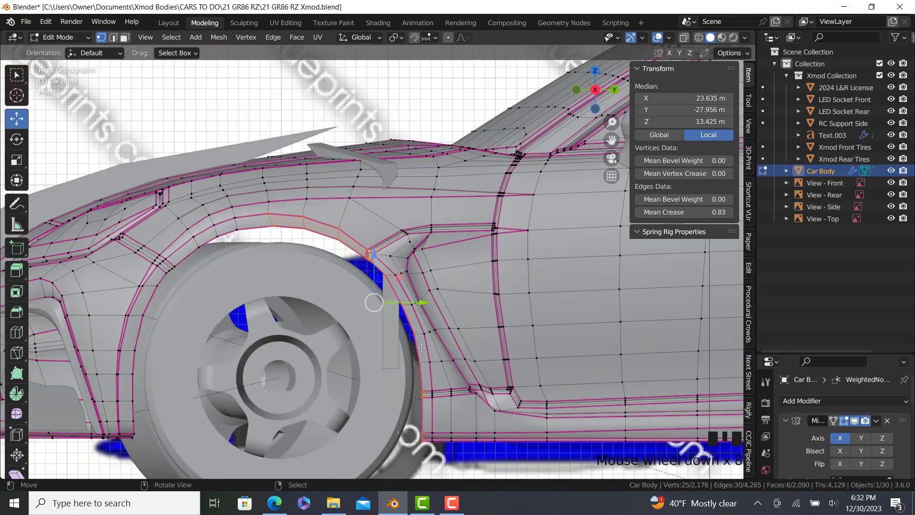
{"action": "middle_click_drag", "start_coordinate": [418, 328], "coordinate": [395, 292], "text": "shift"}
{"action": "scroll", "coordinate": [394, 292], "scroll_direction": "up", "scroll_amount": 1}
{"action": "left_click_drag", "start_coordinate": [390, 262], "coordinate": [394, 262]}
Extend the arch lip selection down to the sill and move it about 0.15 m along Y.
{"action": "right_click", "coordinate": [369, 228], "text": "shift"}
{"action": "right_click", "coordinate": [388, 263], "text": "shift"}
{"action": "right_click", "coordinate": [410, 333], "text": "shift"}
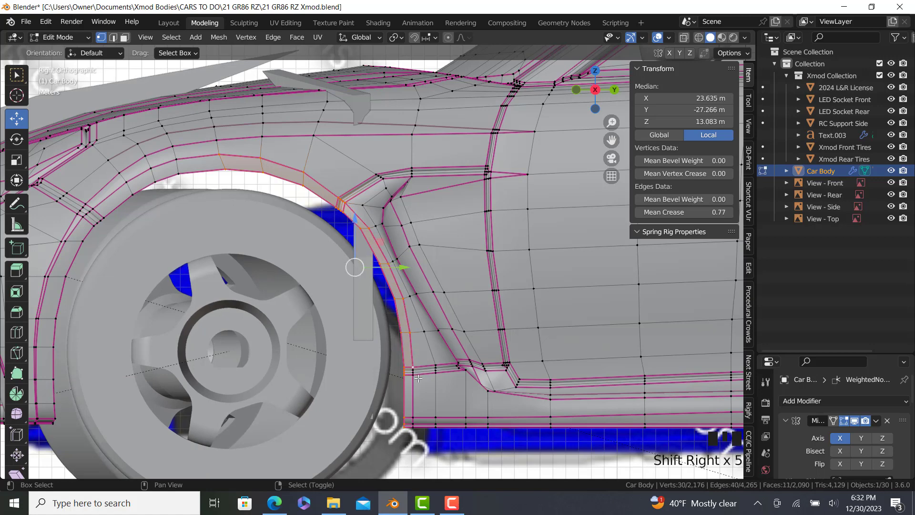
{"action": "key", "text": "b"}
{"action": "left_click_drag", "start_coordinate": [419, 446], "coordinate": [395, 398]}
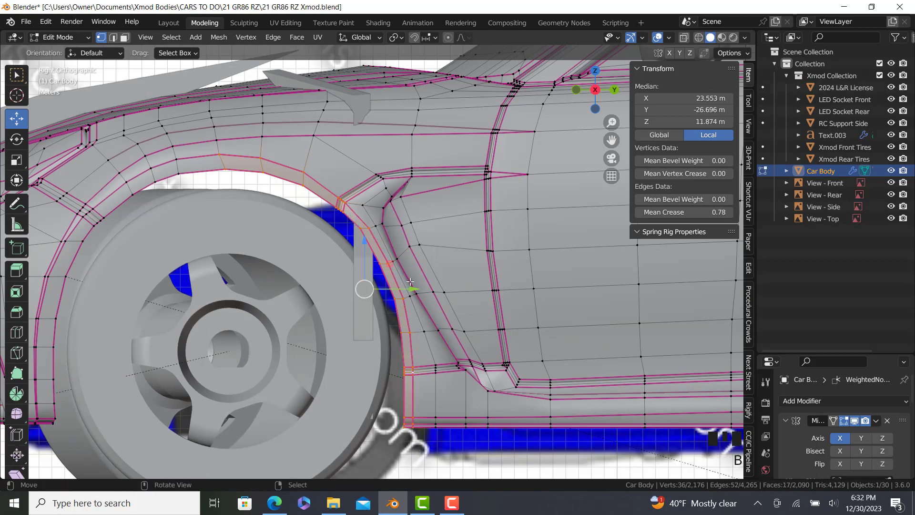
{"action": "left_click_drag", "start_coordinate": [412, 289], "coordinate": [366, 212]}
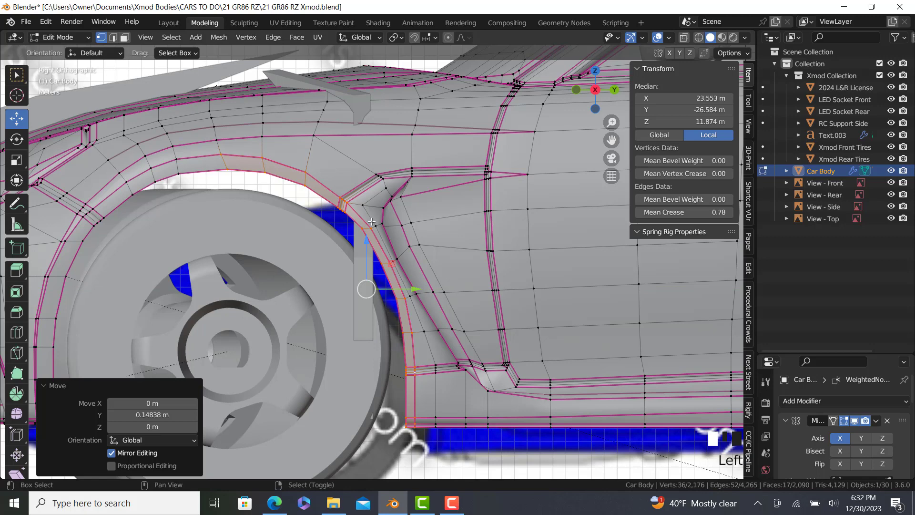
Include the remaining rear lip vertices of the front arch and move the selection about 0.18 m along Y.
{"action": "right_click", "coordinate": [373, 224], "text": "shift"}
{"action": "right_click", "coordinate": [393, 261], "text": "shift"}
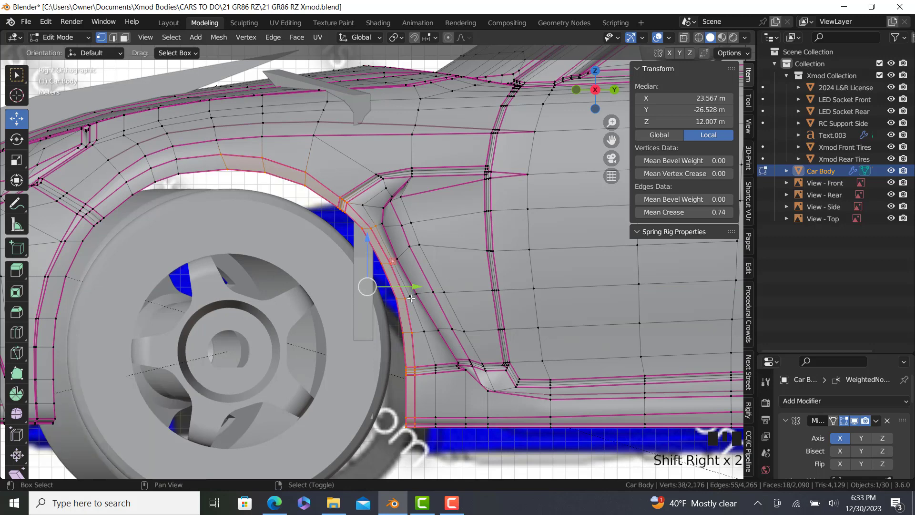
{"action": "scroll", "coordinate": [370, 286], "scroll_direction": "up", "scroll_amount": 2}
{"action": "left_click_drag", "start_coordinate": [352, 274], "coordinate": [396, 277]}
{"action": "scroll", "coordinate": [408, 295], "scroll_direction": "down", "scroll_amount": 5}
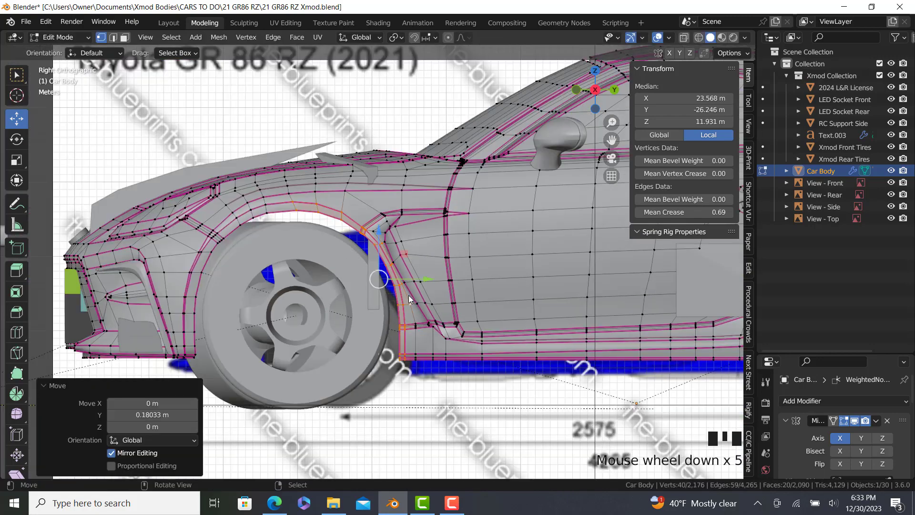
Examine the front wheel arch against the Wheel Clearance cylinder from several angles and from the side.
{"action": "key", "text": "Tab"}
{"action": "middle_click_drag", "start_coordinate": [406, 296], "coordinate": [405, 353]}
{"action": "scroll", "coordinate": [405, 352], "scroll_direction": "down", "scroll_amount": 2}
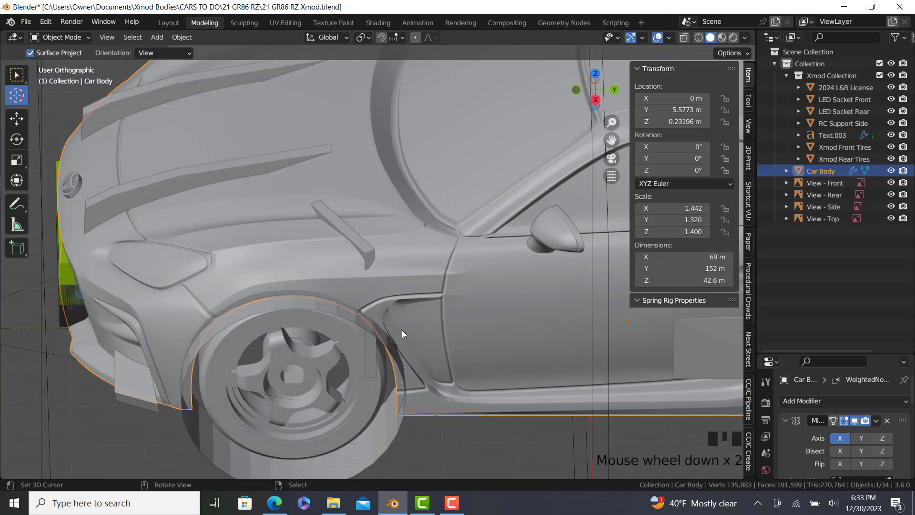
{"action": "middle_click_drag", "start_coordinate": [299, 364], "coordinate": [350, 388]}
{"action": "right_click", "coordinate": [336, 443]}
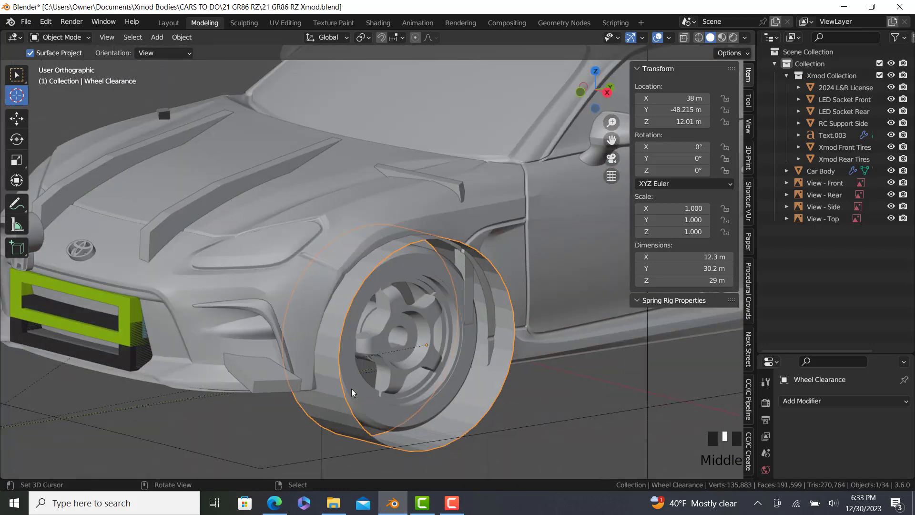
{"action": "middle_click_drag", "start_coordinate": [351, 388], "coordinate": [298, 428]}
{"action": "key", "text": "KP_3"}
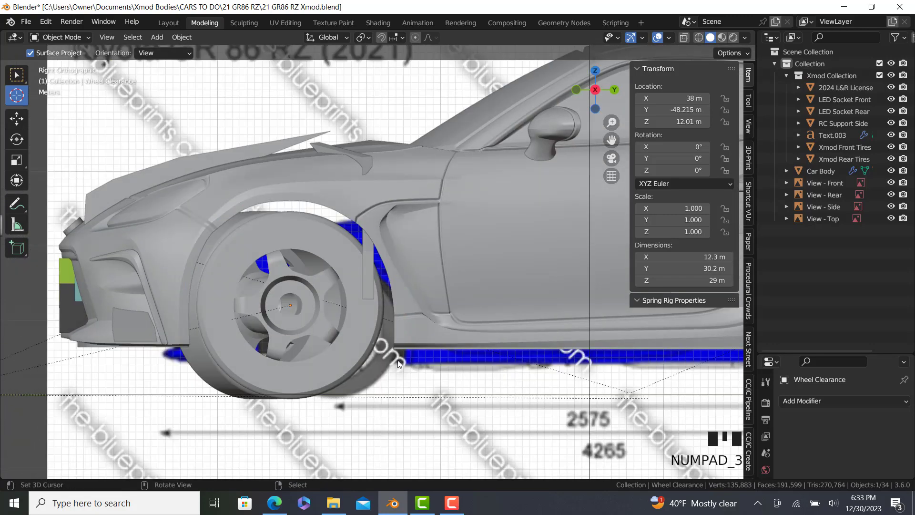
Select the car body's fender vent and arch edge behind the front wheel down to the sill, and move them about 0.27 m along Y.
{"action": "left_click", "coordinate": [420, 334]}
{"action": "key", "text": "Tab"}
{"action": "scroll", "coordinate": [421, 333], "scroll_direction": "up", "scroll_amount": 2}
{"action": "middle_click_drag", "start_coordinate": [421, 368], "coordinate": [423, 393], "text": "shift"}
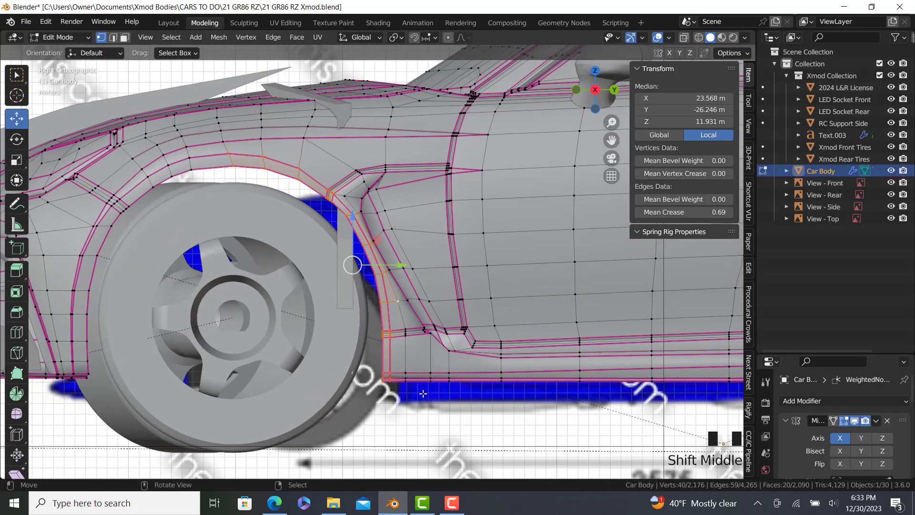
{"action": "right_click", "coordinate": [445, 384]}
{"action": "right_click", "coordinate": [450, 350], "text": "ctrl"}
{"action": "key", "text": "z"}
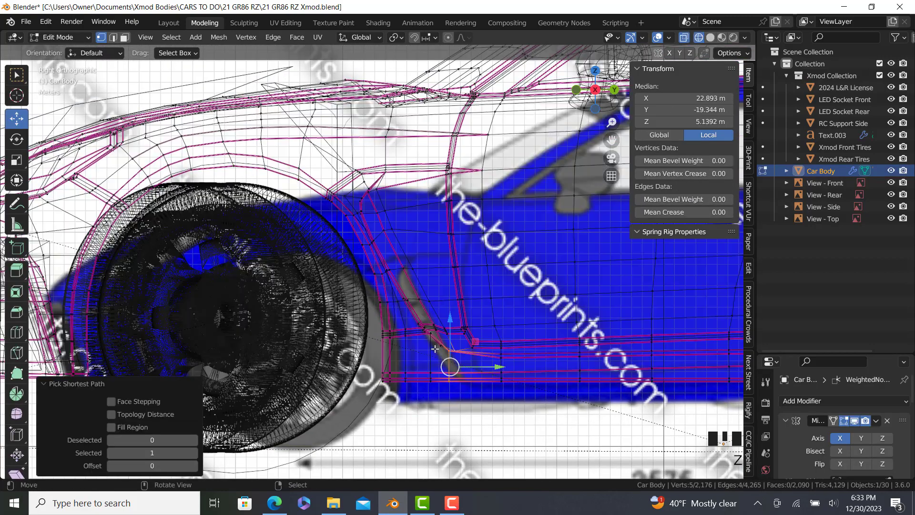
{"action": "middle_click_drag", "start_coordinate": [435, 352], "coordinate": [445, 392], "text": "shift"}
{"action": "left_click_drag", "start_coordinate": [450, 404], "coordinate": [318, 193]}
{"action": "key", "text": "b"}
{"action": "key", "text": "b"}
{"action": "key", "text": "b"}
{"action": "key", "text": "b"}
{"action": "left_click_drag", "start_coordinate": [416, 239], "coordinate": [368, 204]}
{"action": "left_click_drag", "start_coordinate": [452, 446], "coordinate": [337, 328]}
{"action": "key", "text": "b"}
{"action": "left_click_drag", "start_coordinate": [454, 367], "coordinate": [435, 316]}
{"action": "key", "text": "alt+z"}
{"action": "middle_click_drag", "start_coordinate": [441, 336], "coordinate": [439, 351]}
{"action": "left_click_drag", "start_coordinate": [444, 357], "coordinate": [447, 359]}
{"action": "key", "text": "KP_3"}
{"action": "scroll", "coordinate": [372, 271], "scroll_direction": "up", "scroll_amount": 2}
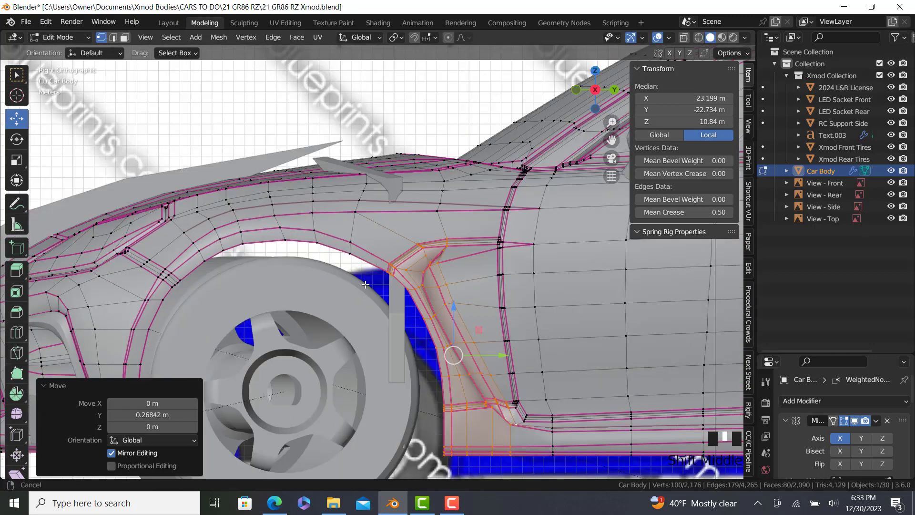
Raise two vertex pairs on the upper rear edge of the front wheel arch using wireframe display.
{"action": "key", "text": "alt+z"}
{"action": "left_click", "coordinate": [379, 251], "text": "ctrl"}
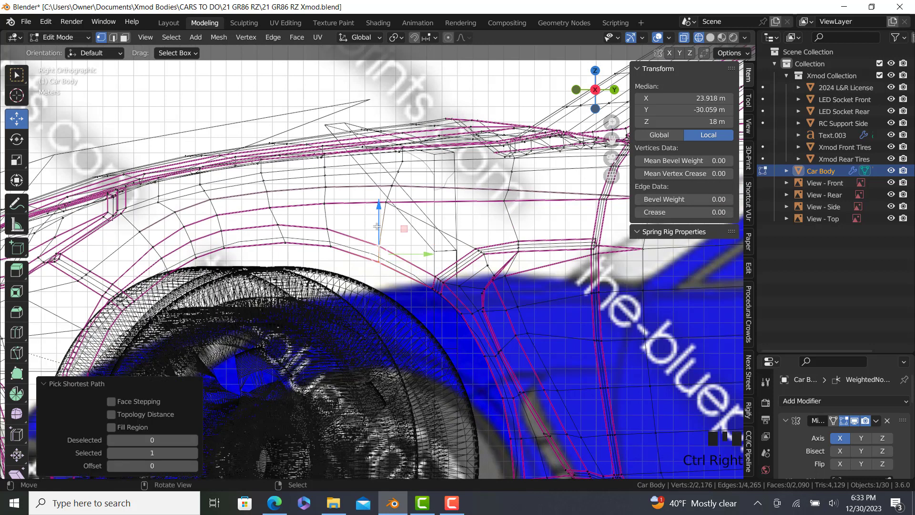
{"action": "left_click_drag", "start_coordinate": [379, 227], "coordinate": [386, 217]}
{"action": "left_click", "coordinate": [329, 237], "text": "ctrl"}
{"action": "left_click_drag", "start_coordinate": [334, 205], "coordinate": [332, 201]}
Raise the vertex pair at the crown of the front wheel arch and adjust its position along Y.
{"action": "right_click", "coordinate": [285, 242]}
{"action": "middle_click_drag", "start_coordinate": [286, 242], "coordinate": [358, 225], "text": "shift"}
{"action": "scroll", "coordinate": [358, 226], "scroll_direction": "up", "scroll_amount": 1}
{"action": "right_click", "coordinate": [347, 200], "text": "ctrl"}
{"action": "left_click_drag", "start_coordinate": [353, 177], "coordinate": [353, 170]}
{"action": "left_click_drag", "start_coordinate": [393, 205], "coordinate": [374, 215]}
{"action": "right_click", "coordinate": [359, 217]}
{"action": "right_click", "coordinate": [282, 242]}
Move the forward edge of the front wheel arch away from the tire along Y, and nudge an upper lip vertex rearward.
{"action": "mouse_move", "coordinate": [337, 394]}
{"action": "middle_mouse_down", "text": "shift"}
{"action": "mouse_move", "coordinate": [409, 339]}
{"action": "mouse_move", "coordinate": [415, 283]}
{"action": "middle_mouse_up", "text": "shift"}
{"action": "scroll", "coordinate": [414, 283], "scroll_direction": "down", "scroll_amount": 2}
{"action": "key", "text": "shift+z"}
{"action": "middle_click_drag", "start_coordinate": [305, 401], "coordinate": [367, 395], "text": "shift"}
{"action": "scroll", "coordinate": [313, 427], "scroll_direction": "up", "scroll_amount": 1}
{"action": "right_click", "coordinate": [312, 420]}
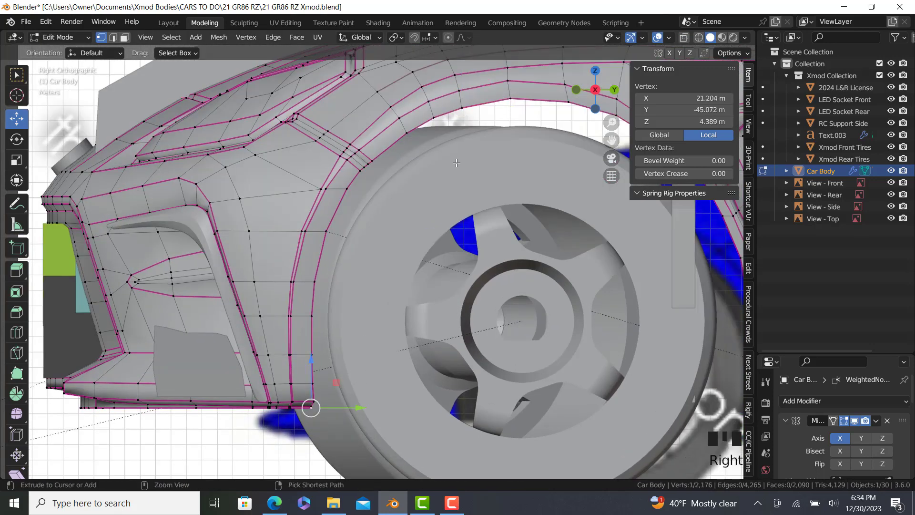
{"action": "right_click", "coordinate": [494, 106], "text": "ctrl"}
{"action": "left_click_drag", "start_coordinate": [403, 238], "coordinate": [391, 237]}
{"action": "middle_click_drag", "start_coordinate": [505, 118], "coordinate": [469, 143], "text": "shift"}
{"action": "right_click", "coordinate": [465, 126]}
{"action": "left_click_drag", "start_coordinate": [500, 128], "coordinate": [507, 127]}
{"action": "key", "text": "Tab"}
From beneath the car, hide the Xmods 65 Mustang Slot, with the Xmod Front Tires children listed and their names readable.
{"action": "scroll", "coordinate": [433, 269], "scroll_direction": "down", "scroll_amount": 5}
{"action": "scroll", "coordinate": [434, 270], "scroll_direction": "up", "scroll_amount": 3}
{"action": "middle_click_drag", "start_coordinate": [433, 270], "coordinate": [301, 278]}
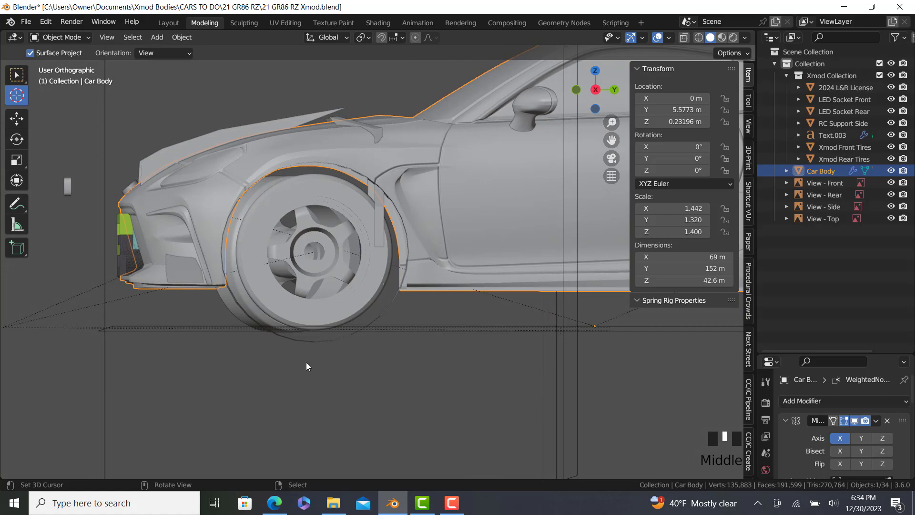
{"action": "scroll", "coordinate": [302, 279], "scroll_direction": "down", "scroll_amount": 3}
{"action": "middle_click_drag", "start_coordinate": [309, 364], "coordinate": [150, 315]}
{"action": "scroll", "coordinate": [226, 321], "scroll_direction": "up", "scroll_amount": 3}
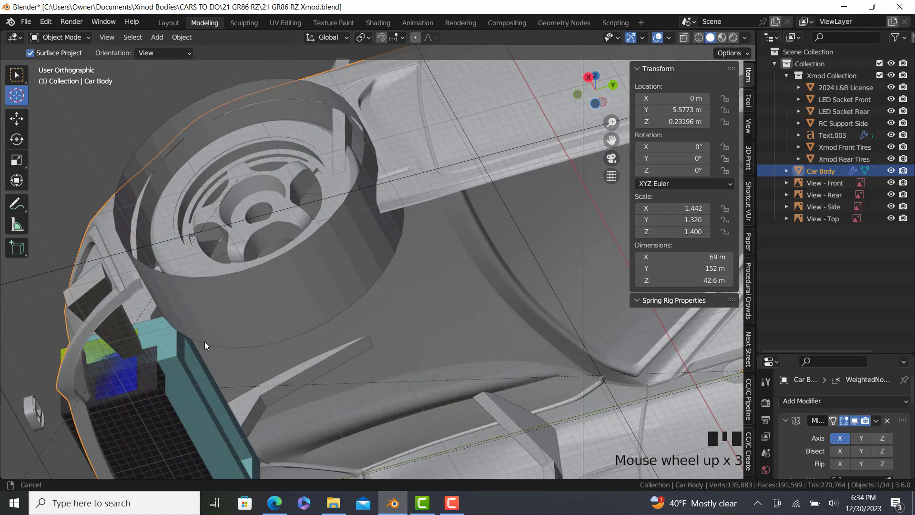
{"action": "middle_click_drag", "start_coordinate": [226, 321], "coordinate": [270, 297], "text": "shift"}
{"action": "right_click", "coordinate": [268, 295]}
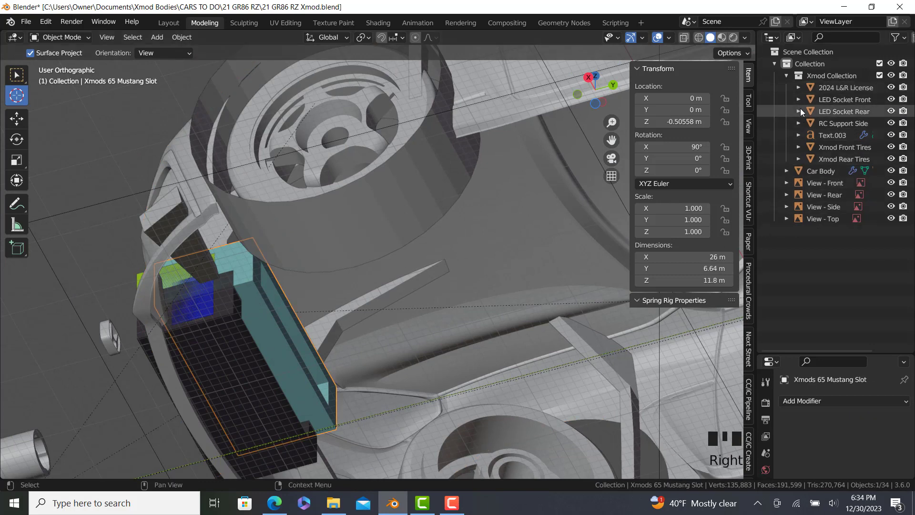
{"action": "left_click", "coordinate": [797, 147]}
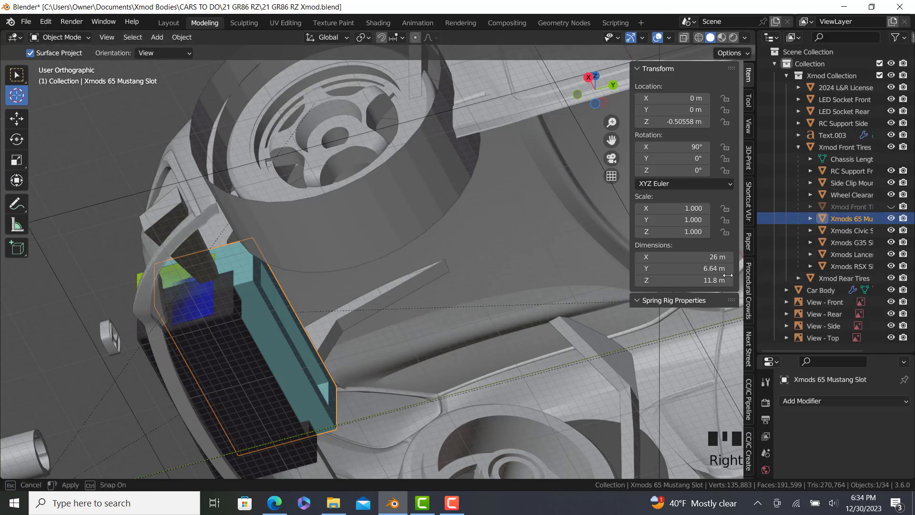
{"action": "left_click_drag", "start_coordinate": [756, 274], "coordinate": [699, 275]}
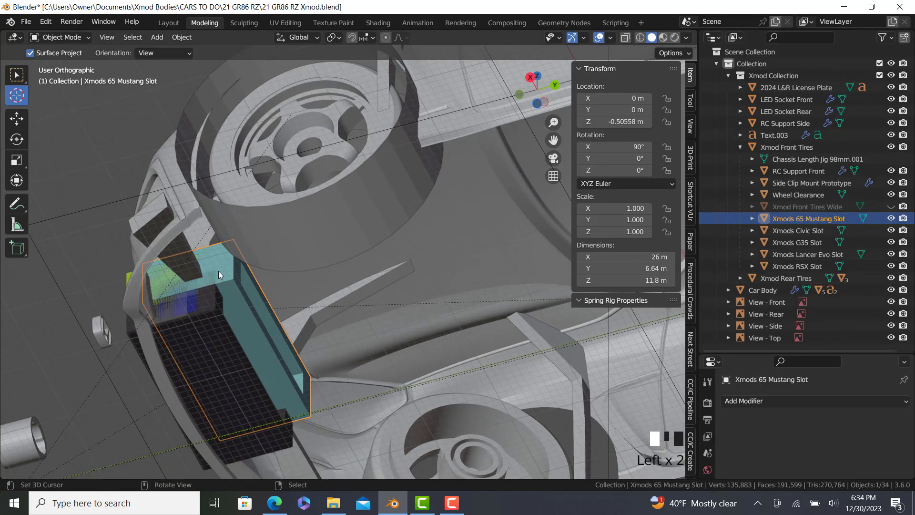
{"action": "key", "text": "h"}
Hide the Xmods G35, Civic and Lancer Evo slots inside the front bumper.
{"action": "right_click", "coordinate": [213, 307]}
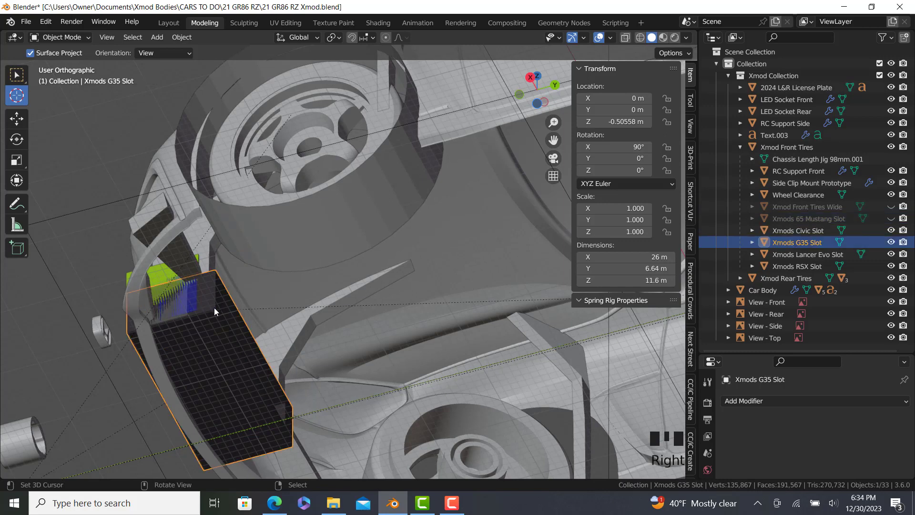
{"action": "key", "text": "h"}
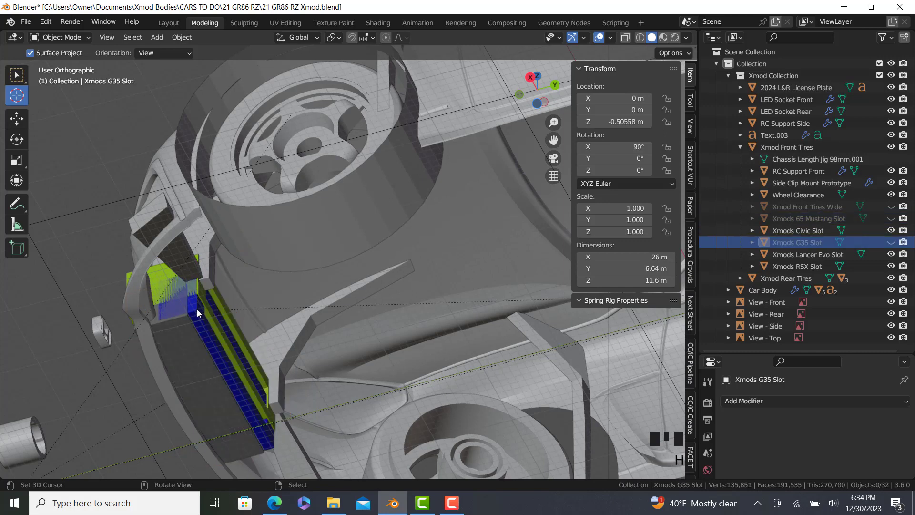
{"action": "right_click", "coordinate": [197, 309]}
{"action": "key", "text": "h"}
{"action": "right_click", "coordinate": [200, 305]}
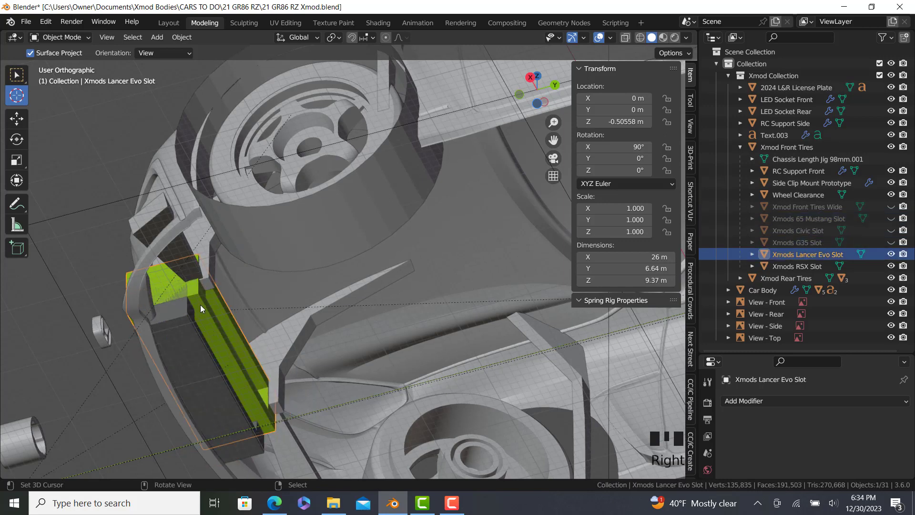
{"action": "key", "text": "h"}
Examine the position of the Xmods RSX Slot within the front bumper in wireframe and solid display.
{"action": "right_click", "coordinate": [187, 314]}
{"action": "key", "text": "KP_3"}
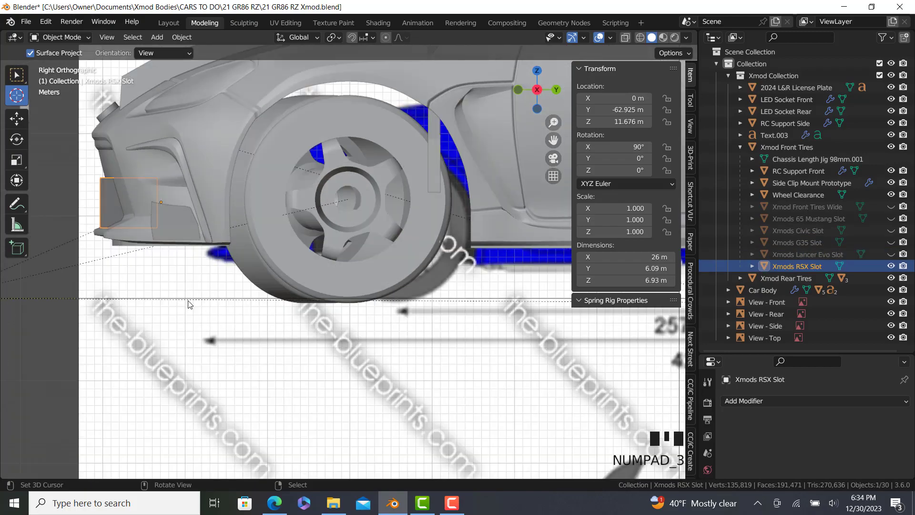
{"action": "mouse_move", "coordinate": [190, 302]}
{"action": "middle_mouse_down", "text": "shift"}
{"action": "mouse_move", "coordinate": [217, 312]}
{"action": "mouse_move", "coordinate": [234, 334]}
{"action": "middle_mouse_up", "text": "shift"}
{"action": "key", "text": "z"}
{"action": "scroll", "coordinate": [205, 269], "scroll_direction": "up", "scroll_amount": 3}
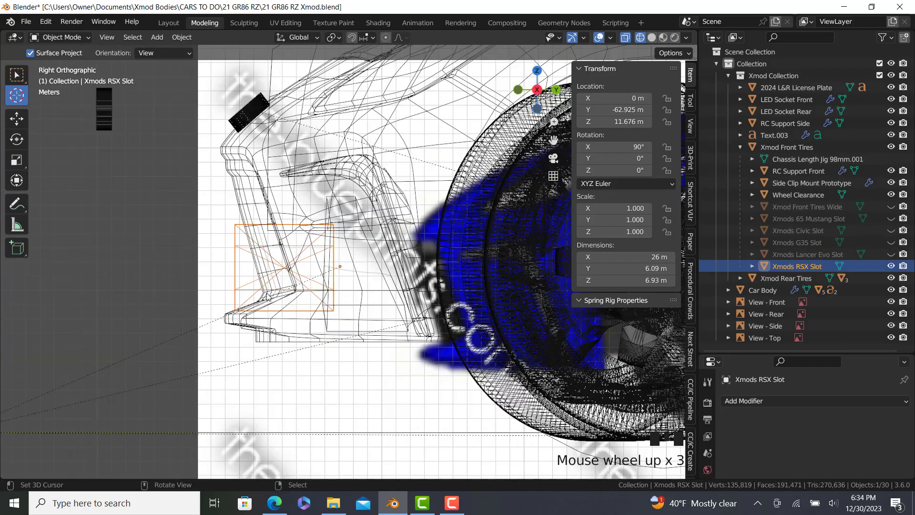
{"action": "middle_click_drag", "start_coordinate": [267, 294], "coordinate": [273, 297]}
{"action": "key", "text": "z"}
{"action": "middle_click_drag", "start_coordinate": [367, 322], "coordinate": [256, 286]}
{"action": "key", "text": "KP_3"}
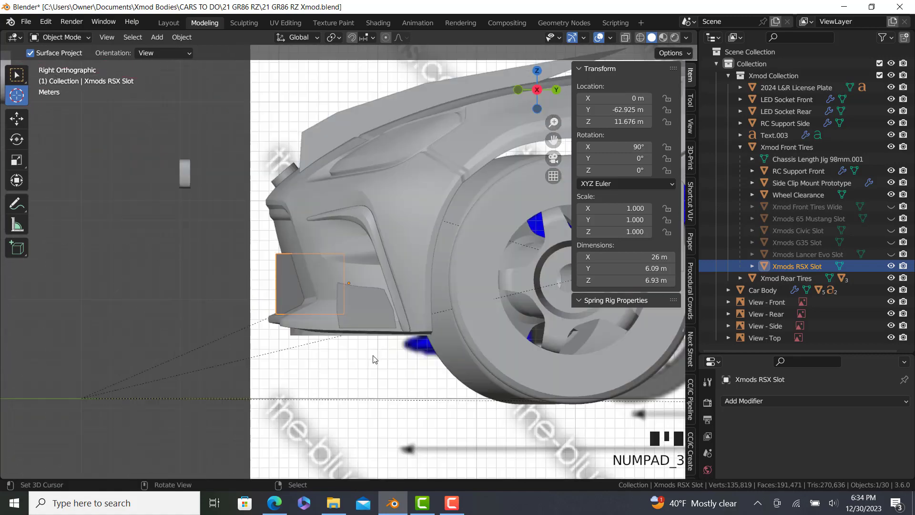
{"action": "scroll", "coordinate": [367, 358], "scroll_direction": "down", "scroll_amount": 3}
{"action": "middle_click_drag", "start_coordinate": [367, 357], "coordinate": [417, 252]}
Add a Solidify modifier to the car body and place it above the Subdivision modifier.
{"action": "left_click", "coordinate": [417, 251]}
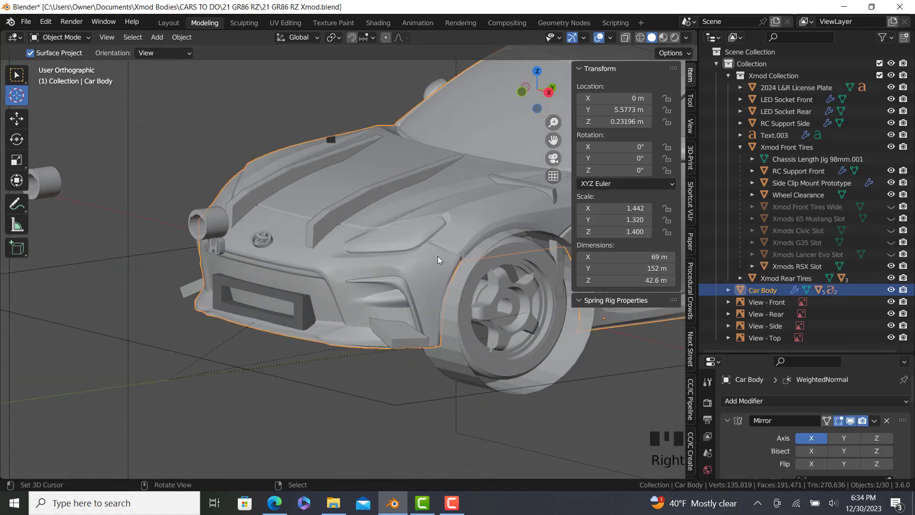
{"action": "left_click_drag", "start_coordinate": [761, 353], "coordinate": [765, 135]}
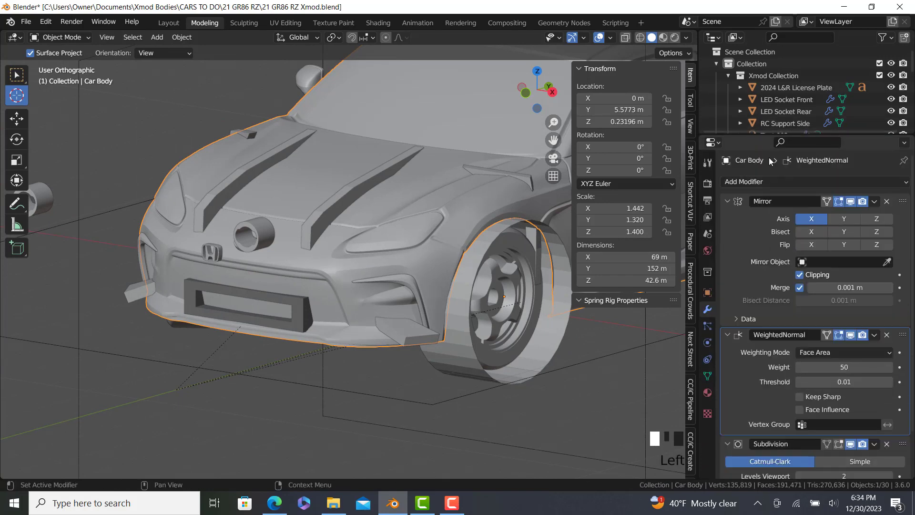
{"action": "left_click", "coordinate": [756, 180]}
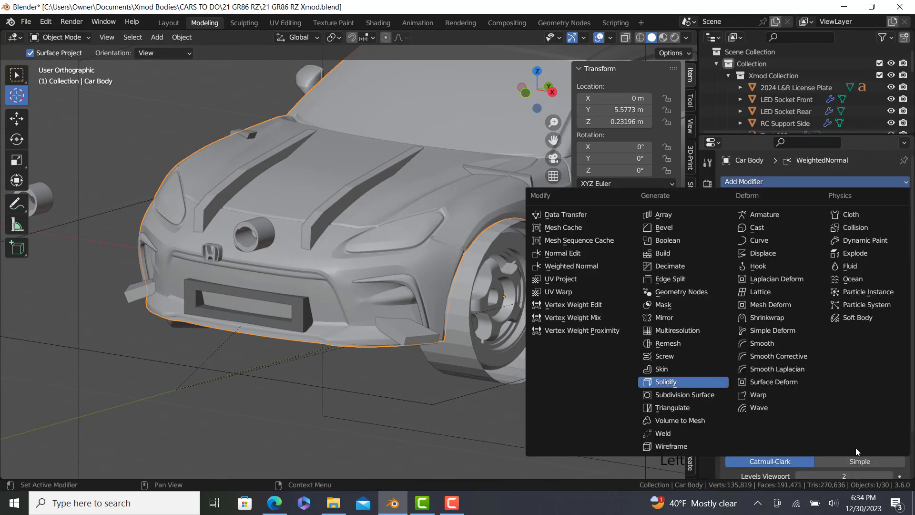
{"action": "key", "text": "Return"}
{"action": "scroll", "coordinate": [889, 214], "scroll_direction": "down", "scroll_amount": 7}
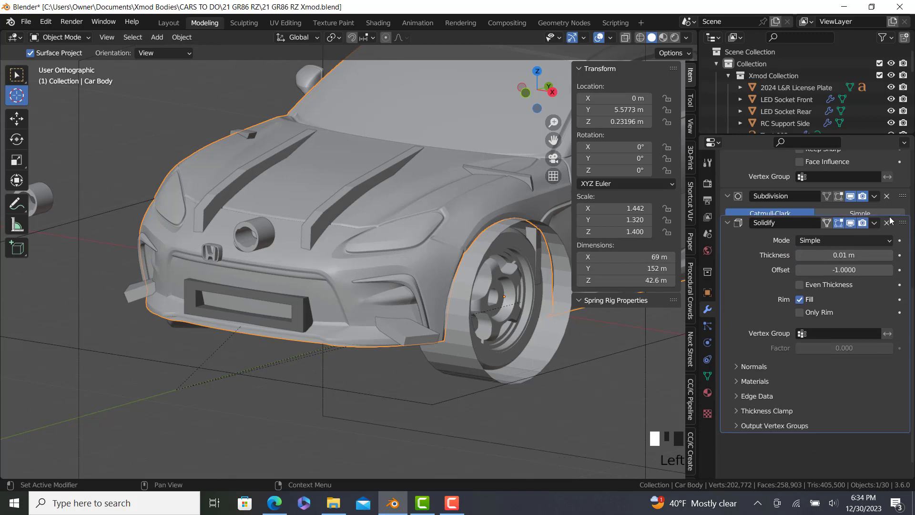
{"action": "left_click_drag", "start_coordinate": [888, 214], "coordinate": [888, 195]}
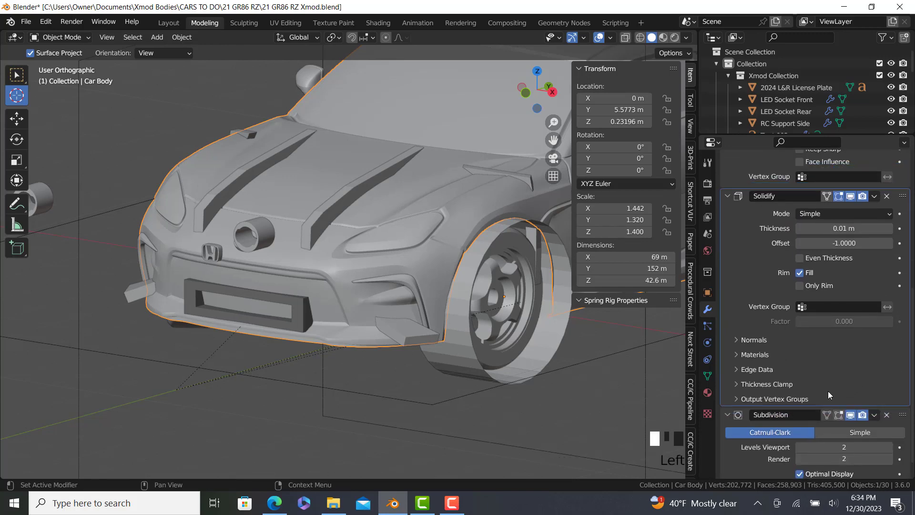
Set the thickness of the car body's Solidify modifier to 0.5 m.
{"action": "scroll", "coordinate": [830, 395], "scroll_direction": "up", "scroll_amount": 10}
{"action": "left_click_drag", "start_coordinate": [902, 385], "coordinate": [887, 310]}
{"action": "left_click_drag", "start_coordinate": [902, 385], "coordinate": [901, 277]}
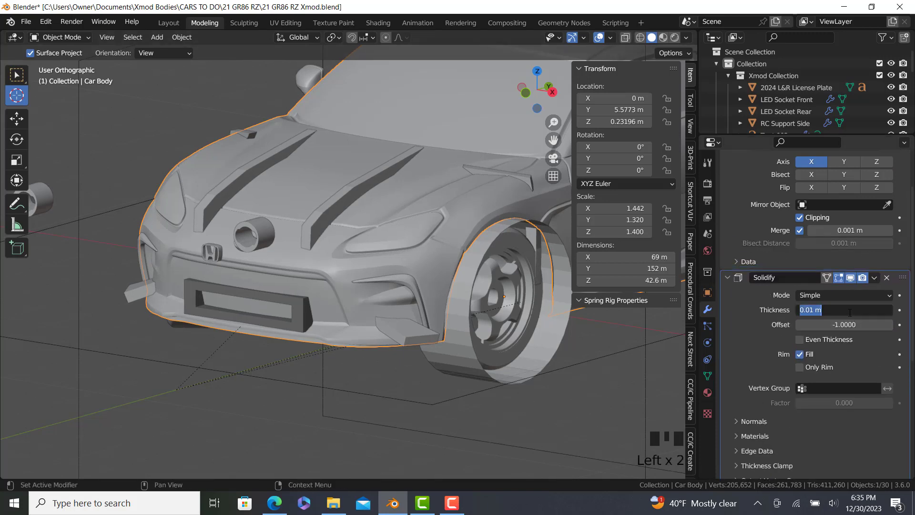
{"action": "key", "text": "Return"}
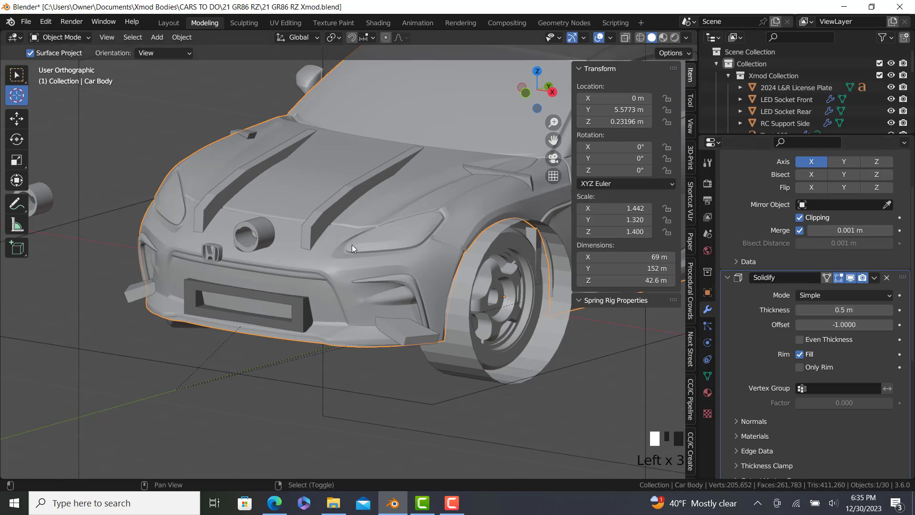
Delete the Honda emblem from the front of the car.
{"action": "middle_click_drag", "start_coordinate": [336, 253], "coordinate": [237, 294], "text": "shift"}
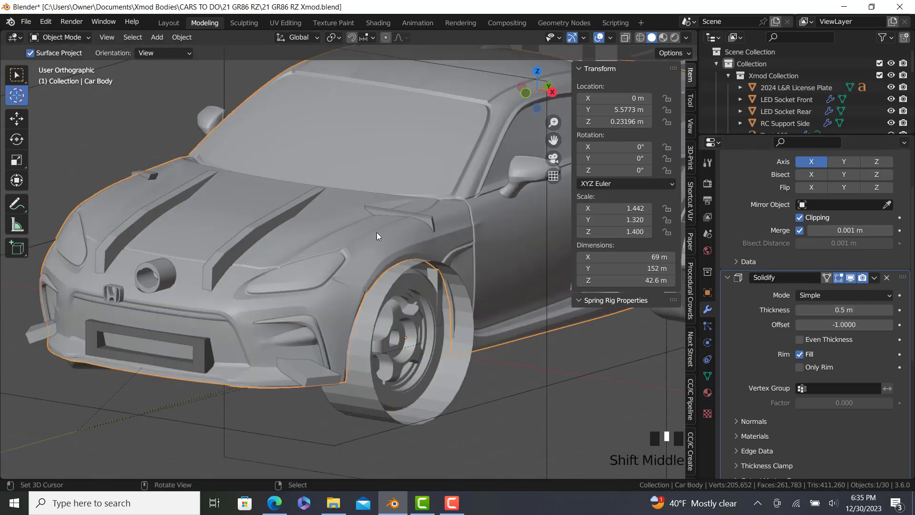
{"action": "right_click", "coordinate": [113, 298]}
{"action": "key", "text": "x"}
{"action": "left_click", "coordinate": [114, 299]}
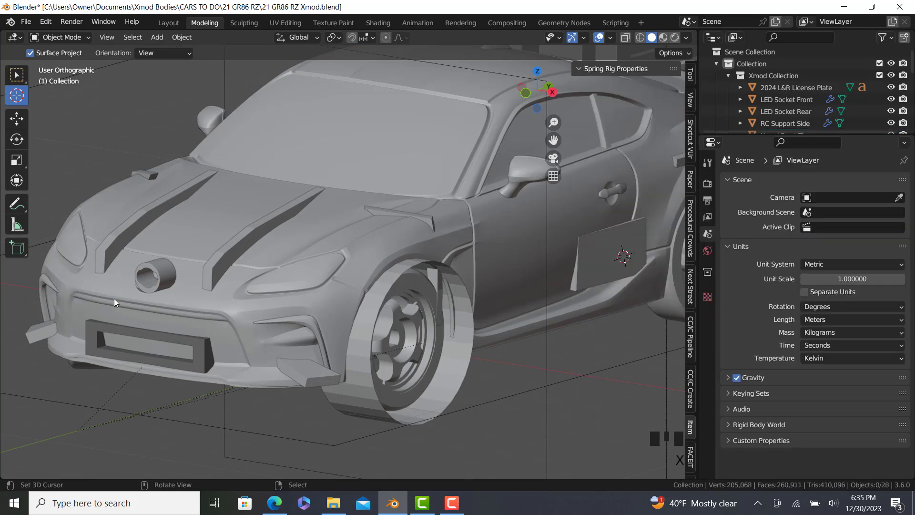
Hide the translucent cylinder that surrounds the front wheel.
{"action": "right_click", "coordinate": [320, 320]}
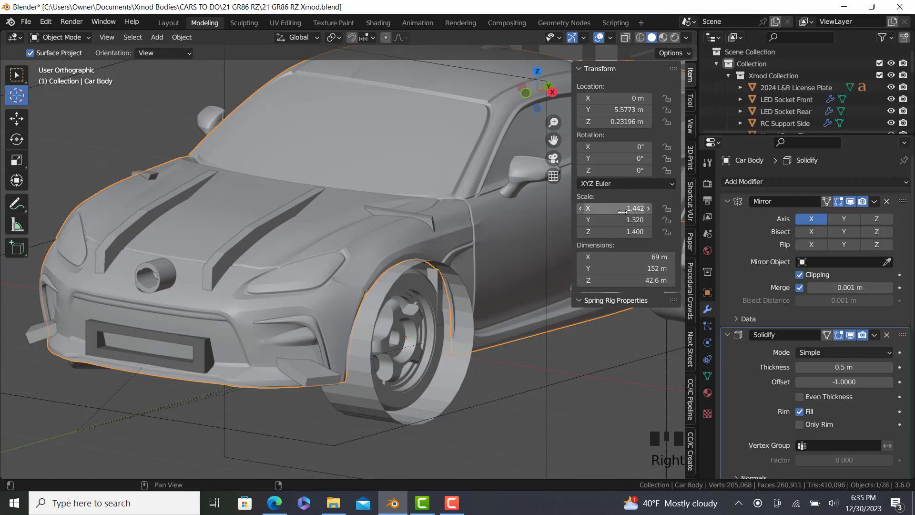
{"action": "scroll", "coordinate": [314, 262], "scroll_direction": "down", "scroll_amount": 5}
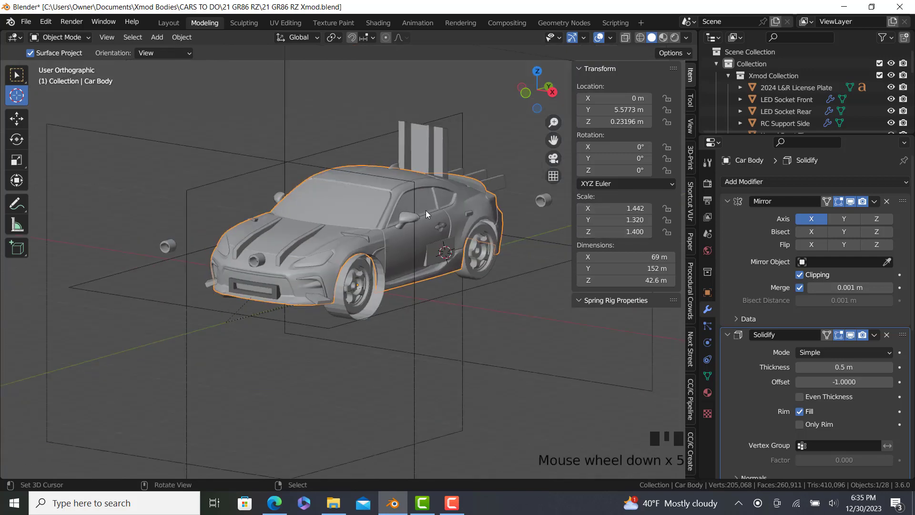
{"action": "middle_click_drag", "start_coordinate": [415, 206], "coordinate": [329, 225]}
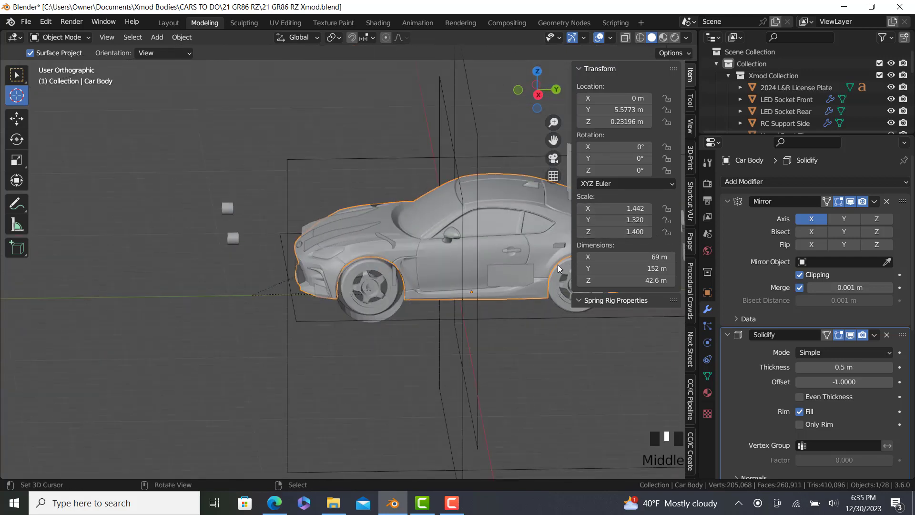
{"action": "scroll", "coordinate": [382, 351], "scroll_direction": "up", "scroll_amount": 3}
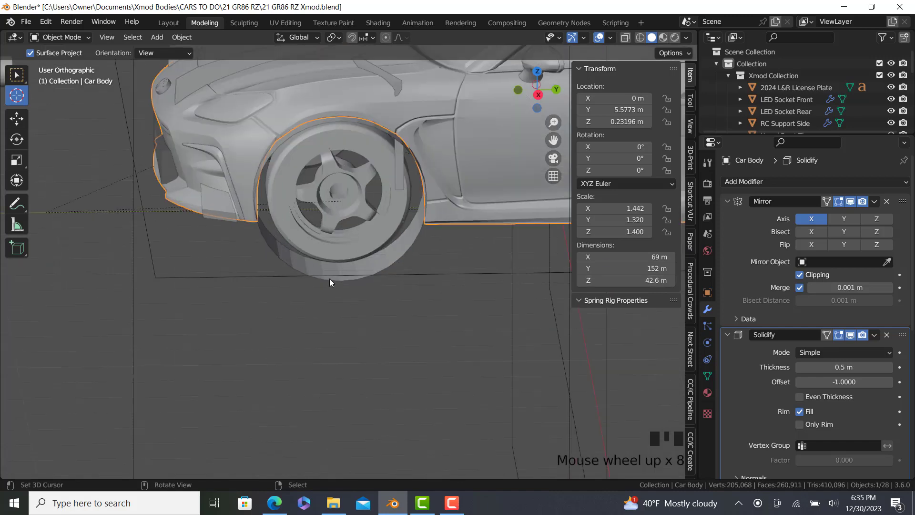
{"action": "middle_click_drag", "start_coordinate": [329, 278], "coordinate": [328, 331]}
{"action": "left_click", "coordinate": [328, 330]}
{"action": "key", "text": "h"}
Move the RC Support Side's upright geometry about 9.83 m along Y behind the front wheel, then fine-tune its height and sideways position.
{"action": "left_click", "coordinate": [357, 216]}
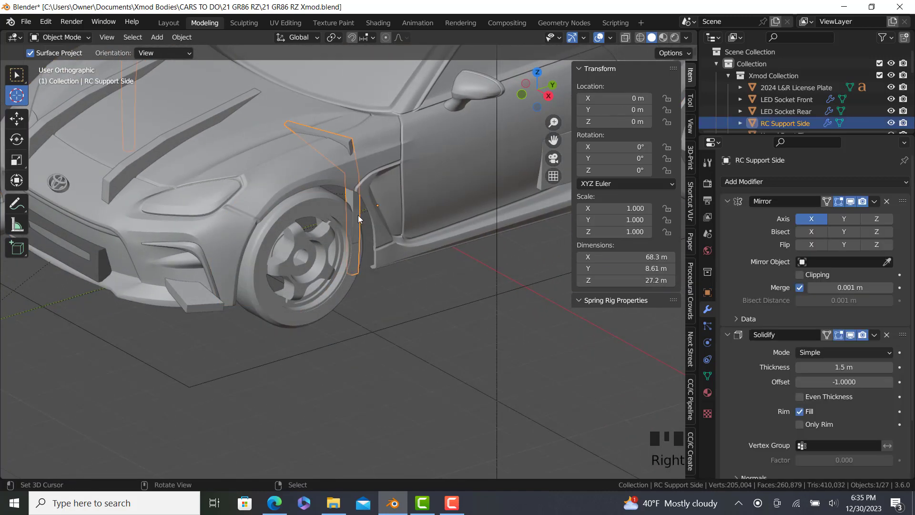
{"action": "key", "text": "Tab"}
{"action": "key", "text": "KP_3"}
{"action": "middle_click_drag", "start_coordinate": [362, 223], "coordinate": [381, 242], "text": "shift"}
{"action": "left_click_drag", "start_coordinate": [381, 242], "coordinate": [453, 239]}
{"action": "scroll", "coordinate": [452, 239], "scroll_direction": "up", "scroll_amount": 3}
{"action": "middle_click_drag", "start_coordinate": [453, 239], "coordinate": [401, 107], "text": "shift"}
{"action": "left_click_drag", "start_coordinate": [367, 120], "coordinate": [367, 121]}
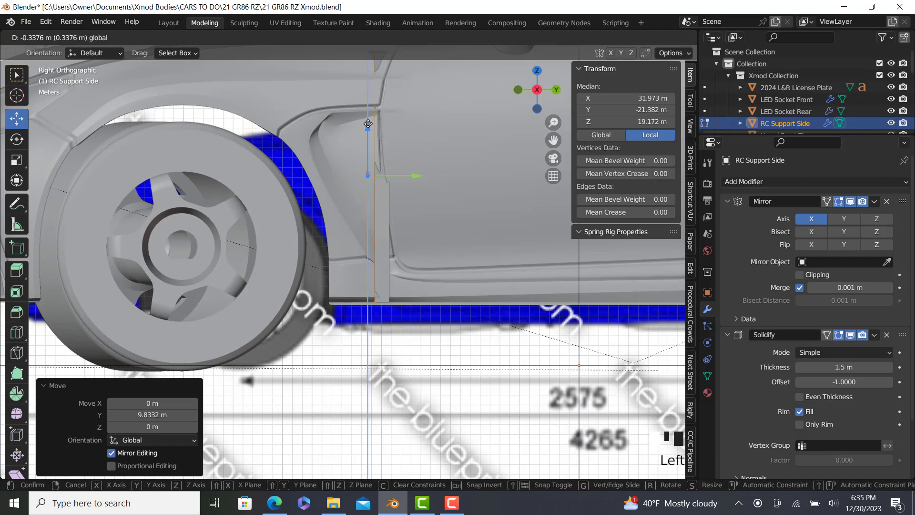
{"action": "left_click_drag", "start_coordinate": [369, 126], "coordinate": [368, 126]}
{"action": "middle_click_drag", "start_coordinate": [368, 127], "coordinate": [414, 150]}
{"action": "left_click_drag", "start_coordinate": [414, 149], "coordinate": [403, 151]}
Raise the lower edge of the RC Support Side about 0.11 m along Z behind the fender vent.
{"action": "middle_click_drag", "start_coordinate": [391, 168], "coordinate": [416, 188]}
{"action": "scroll", "coordinate": [362, 281], "scroll_direction": "up", "scroll_amount": 4}
{"action": "middle_click_drag", "start_coordinate": [282, 343], "coordinate": [355, 273]}
{"action": "right_click", "coordinate": [254, 320]}
{"action": "right_click", "coordinate": [227, 323], "text": "ctrl"}
{"action": "left_click_drag", "start_coordinate": [296, 312], "coordinate": [246, 319]}
{"action": "key", "text": "ctrl+z"}
{"action": "scroll", "coordinate": [239, 314], "scroll_direction": "up", "scroll_amount": 3}
{"action": "left_click_drag", "start_coordinate": [234, 270], "coordinate": [236, 260]}
{"action": "scroll", "coordinate": [235, 260], "scroll_direction": "down", "scroll_amount": 3}
{"action": "middle_click_drag", "start_coordinate": [236, 260], "coordinate": [344, 259]}
{"action": "scroll", "coordinate": [343, 315], "scroll_direction": "up", "scroll_amount": 4}
Add a single loop cut across the lower part of the RC Support Side, slid to a factor of -0.347.
{"action": "left_click", "coordinate": [18, 335]}
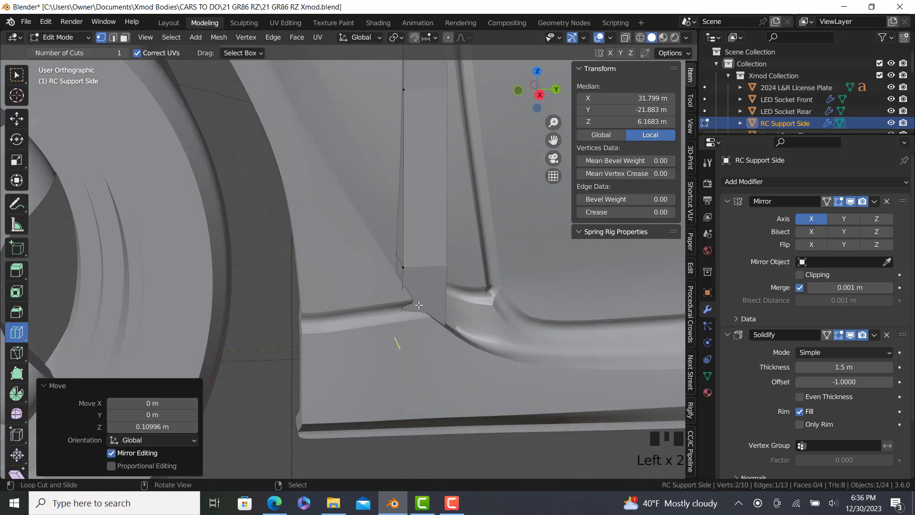
{"action": "left_click_drag", "start_coordinate": [418, 305], "coordinate": [280, 246]}
{"action": "left_click", "coordinate": [17, 119]}
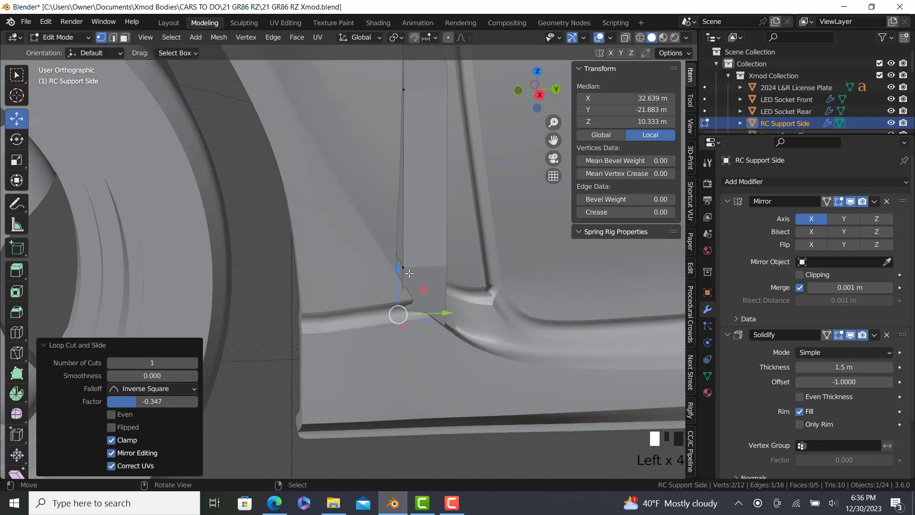
In wireframe, reposition the new loop-cut edge vertically, lowering it about 1.42 m along Z.
{"action": "right_click", "coordinate": [410, 261]}
{"action": "middle_click_drag", "start_coordinate": [411, 261], "coordinate": [440, 288]}
{"action": "left_click_drag", "start_coordinate": [373, 241], "coordinate": [345, 214]}
{"action": "key", "text": "z"}
{"action": "left_click", "coordinate": [278, 217]}
{"action": "middle_click_drag", "start_coordinate": [298, 212], "coordinate": [301, 214]}
{"action": "right_click", "coordinate": [315, 190], "text": "ctrl"}
{"action": "key", "text": "ctrl+z"}
{"action": "left_click_drag", "start_coordinate": [341, 205], "coordinate": [345, 209]}
{"action": "right_click", "coordinate": [318, 191], "text": "ctrl"}
{"action": "left_click_drag", "start_coordinate": [318, 160], "coordinate": [318, 183], "text": "ctrl"}
{"action": "left_click", "coordinate": [317, 189]}
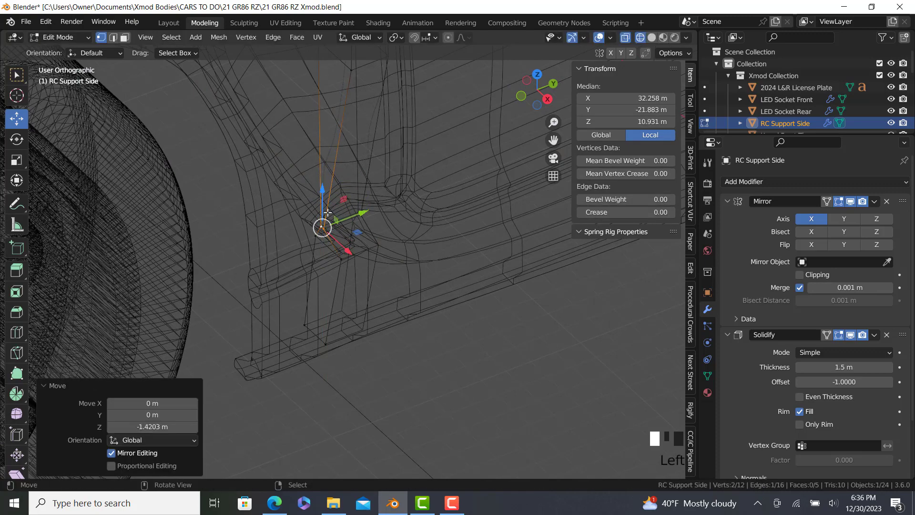
Move the loop-cut edge about 0.21 m inward along X and compare its position with the surrounding body panel.
{"action": "middle_click_drag", "start_coordinate": [318, 224], "coordinate": [265, 285]}
{"action": "left_click_drag", "start_coordinate": [266, 285], "coordinate": [252, 281]}
{"action": "key", "text": "KP_3"}
{"action": "scroll", "coordinate": [402, 270], "scroll_direction": "down", "scroll_amount": 4}
{"action": "middle_click_drag", "start_coordinate": [402, 270], "coordinate": [308, 175], "text": "shift"}
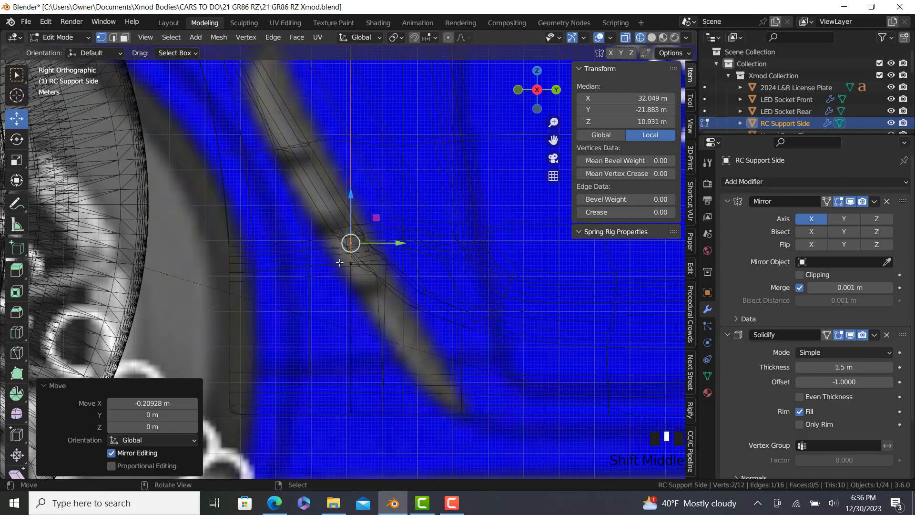
{"action": "middle_click_drag", "start_coordinate": [453, 257], "coordinate": [521, 284]}
{"action": "key", "text": "shift+z"}
{"action": "mouse_move", "coordinate": [339, 272]}
{"action": "middle_mouse_down", "text": "shift"}
{"action": "mouse_move", "coordinate": [378, 327]}
{"action": "mouse_move", "coordinate": [482, 395]}
{"action": "middle_mouse_up", "text": "shift"}
{"action": "mouse_move", "coordinate": [363, 347]}
{"action": "middle_mouse_down"}
{"action": "mouse_move", "coordinate": [353, 352]}
{"action": "mouse_move", "coordinate": [356, 381]}
{"action": "mouse_move", "coordinate": [446, 365]}
{"action": "middle_mouse_up"}
{"action": "key", "text": "z"}
{"action": "left_click", "coordinate": [362, 336]}
{"action": "middle_click_drag", "start_coordinate": [413, 267], "coordinate": [422, 247]}
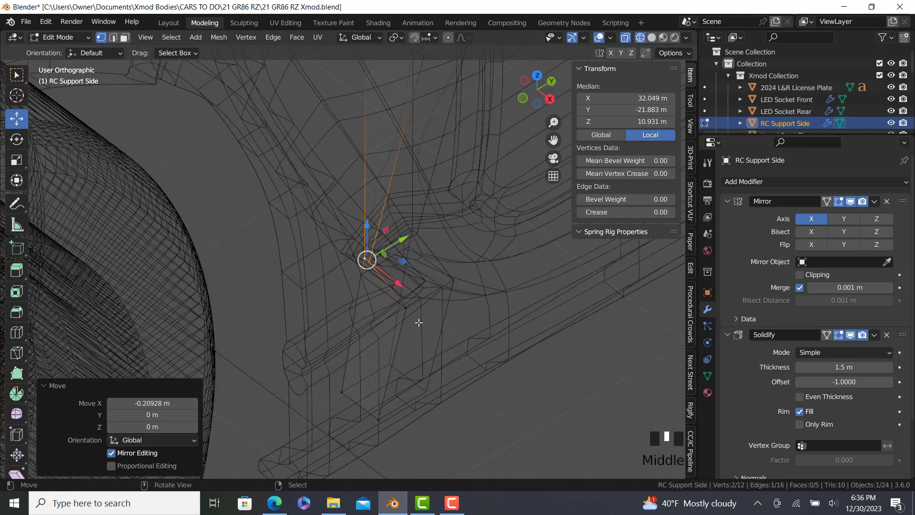
Nudge the lower vertices of the RC Support Side to fit inside the side panel.
{"action": "left_click_drag", "start_coordinate": [419, 322], "coordinate": [335, 216]}
{"action": "key", "text": "z"}
{"action": "left_click_drag", "start_coordinate": [373, 243], "coordinate": [369, 258]}
{"action": "key", "text": "z"}
{"action": "left_click", "coordinate": [322, 241]}
{"action": "middle_click_drag", "start_coordinate": [324, 242], "coordinate": [372, 254]}
Align the column of vertices along the RC Support Side's upright by scaling it to 0 along X, and adjust its X position.
{"action": "right_click", "coordinate": [282, 387]}
{"action": "scroll", "coordinate": [285, 170], "scroll_direction": "down", "scroll_amount": 5}
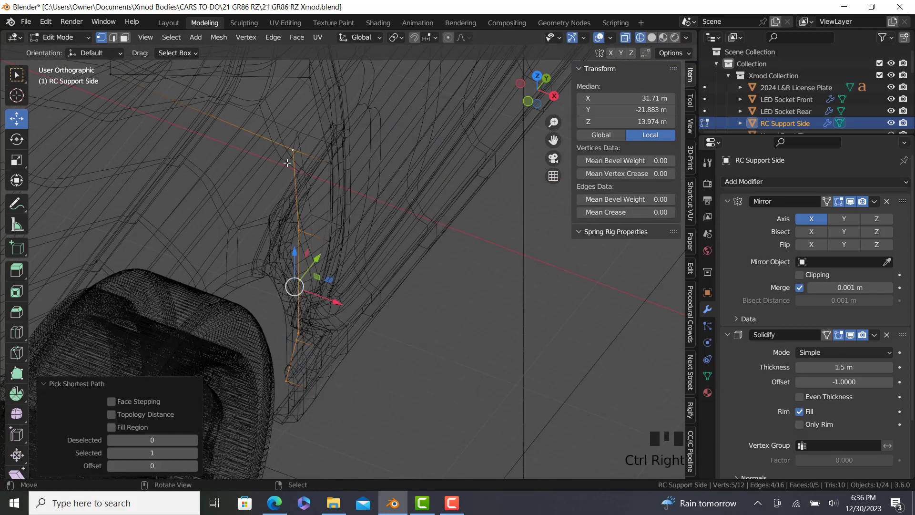
{"action": "key", "text": "s"}
{"action": "key", "text": "x"}
{"action": "key", "text": "0"}
{"action": "key", "text": "Return"}
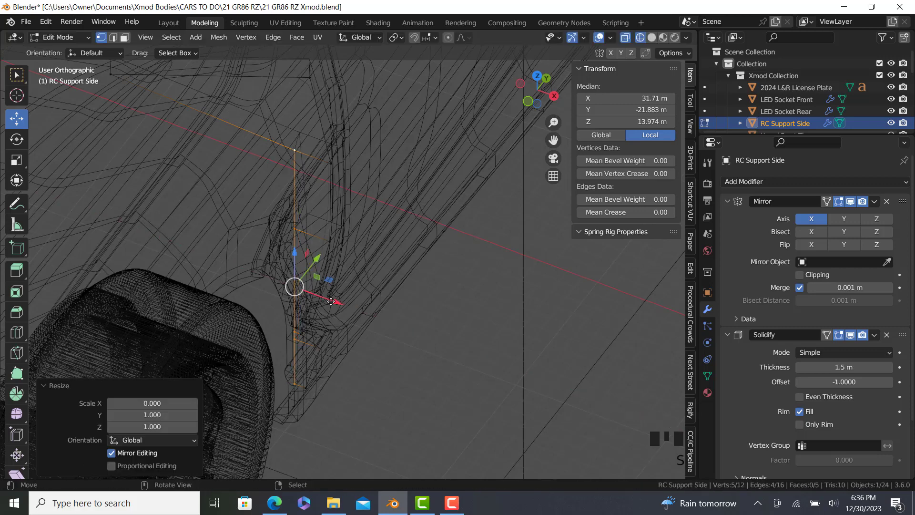
{"action": "left_click_drag", "start_coordinate": [331, 301], "coordinate": [310, 381]}
Add another loop cut across the upright of the RC Support Side beside the fender vent.
{"action": "right_click", "coordinate": [304, 326]}
{"action": "scroll", "coordinate": [324, 308], "scroll_direction": "up", "scroll_amount": 2}
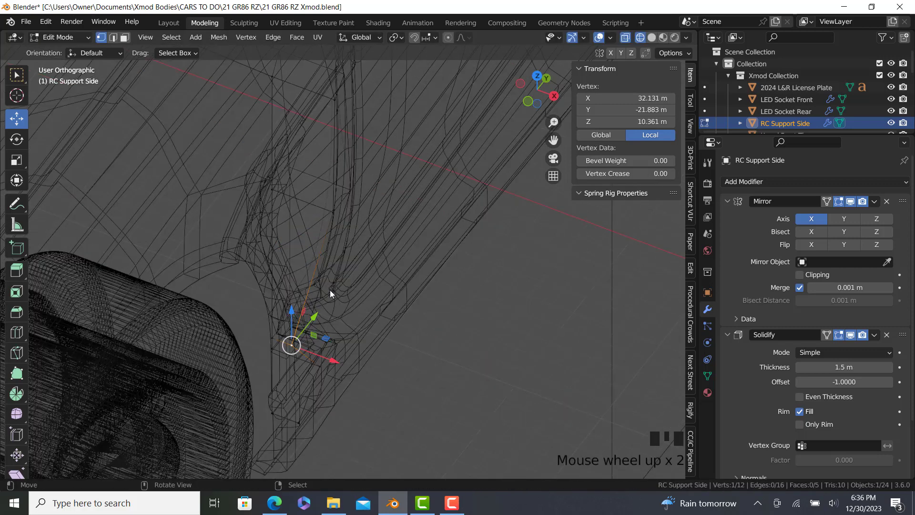
{"action": "key", "text": "z"}
{"action": "left_click", "coordinate": [362, 297]}
{"action": "mouse_move", "coordinate": [362, 296]}
{"action": "middle_mouse_down"}
{"action": "mouse_move", "coordinate": [357, 288]}
{"action": "mouse_move", "coordinate": [370, 289]}
{"action": "mouse_move", "coordinate": [381, 331]}
{"action": "mouse_move", "coordinate": [369, 283]}
{"action": "middle_mouse_up"}
{"action": "key", "text": "shift+z"}
{"action": "mouse_move", "coordinate": [384, 391]}
{"action": "middle_mouse_down"}
{"action": "mouse_move", "coordinate": [348, 341]}
{"action": "mouse_move", "coordinate": [232, 356]}
{"action": "middle_mouse_up"}
{"action": "left_click", "coordinate": [17, 332]}
{"action": "left_click_drag", "start_coordinate": [357, 327], "coordinate": [353, 398]}
{"action": "left_click", "coordinate": [16, 119]}
Move the RC Support Side's outer vertices that poke through the fender vent inward along X, the middle one about 0.18 m.
{"action": "right_click", "coordinate": [340, 392]}
{"action": "right_click", "coordinate": [332, 419]}
{"action": "left_click_drag", "start_coordinate": [363, 434], "coordinate": [355, 431]}
{"action": "key", "text": "shift+z"}
{"action": "left_click", "coordinate": [364, 249]}
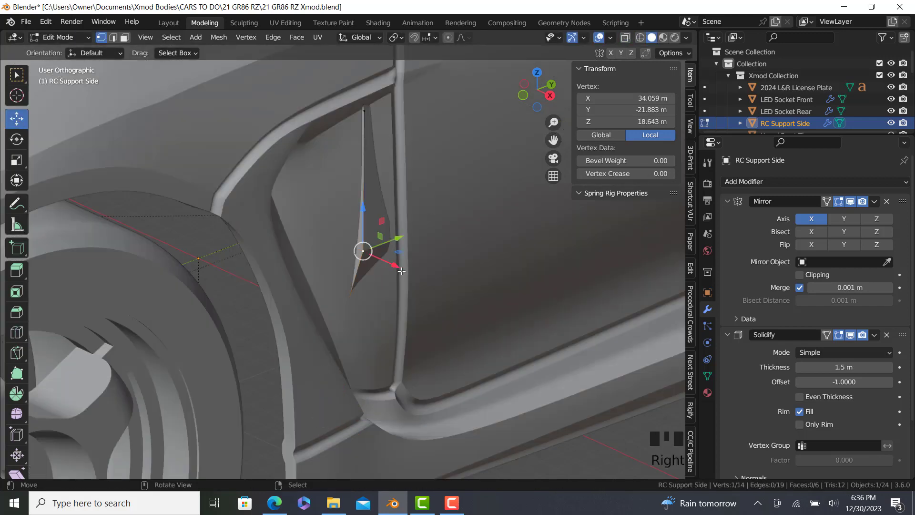
{"action": "left_click_drag", "start_coordinate": [396, 267], "coordinate": [384, 265]}
{"action": "key", "text": "z"}
{"action": "right_click", "coordinate": [364, 111]}
{"action": "left_click_drag", "start_coordinate": [400, 125], "coordinate": [398, 125]}
{"action": "key", "text": "z"}
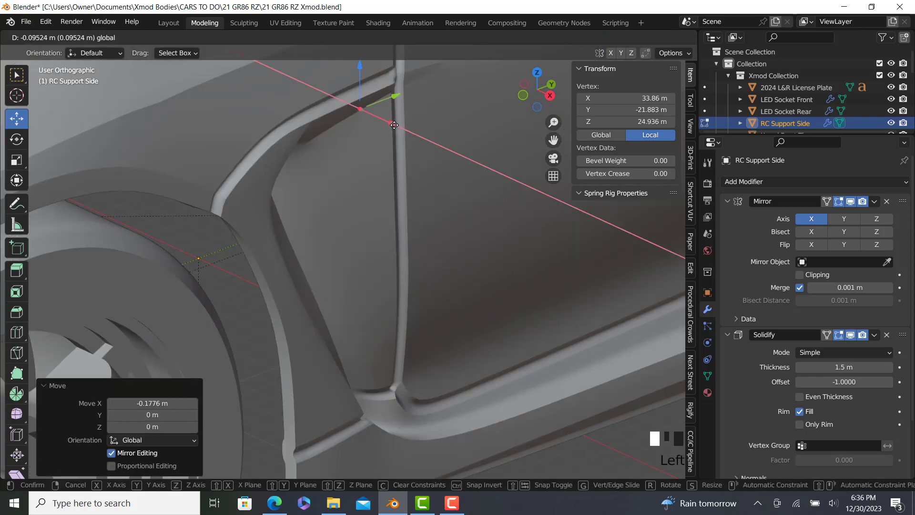
Reposition the RC Support Side's upper vertices to tuck the piece protruding above the vent beneath the fender surface.
{"action": "key", "text": "Tab"}
{"action": "scroll", "coordinate": [424, 175], "scroll_direction": "down", "scroll_amount": 6}
{"action": "middle_click_drag", "start_coordinate": [424, 175], "coordinate": [411, 189]}
{"action": "scroll", "coordinate": [396, 191], "scroll_direction": "up", "scroll_amount": 4}
{"action": "key", "text": "KP_3"}
{"action": "key", "text": "shift+z"}
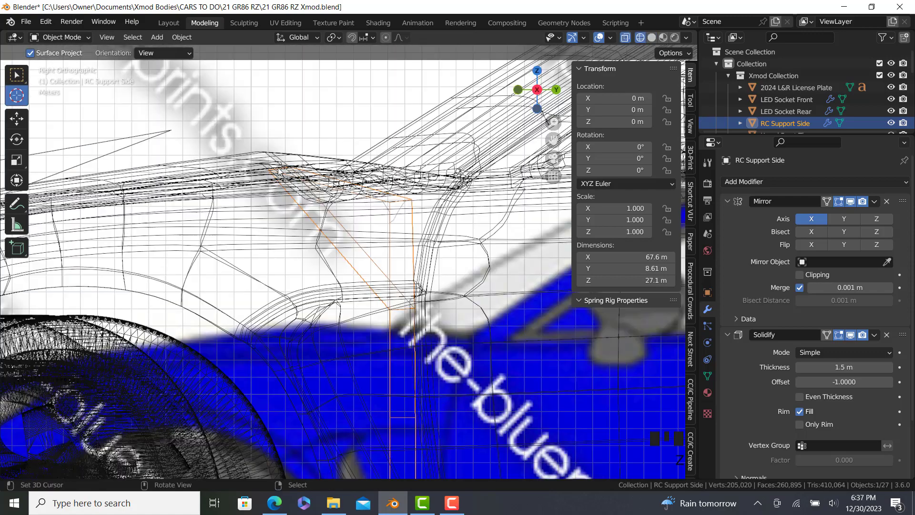
{"action": "key", "text": "Tab"}
{"action": "right_click", "coordinate": [391, 216], "text": "ctrl"}
{"action": "key", "text": "shift+z"}
{"action": "middle_click_drag", "start_coordinate": [391, 216], "coordinate": [327, 159]}
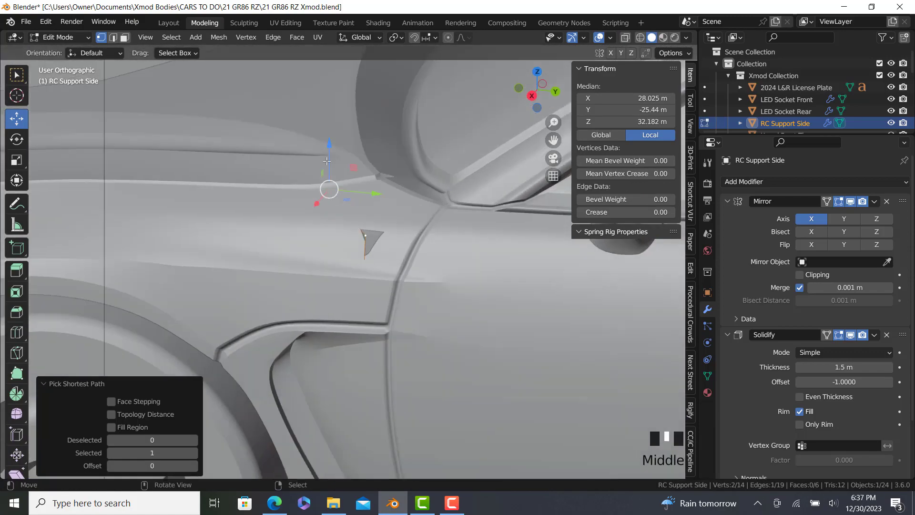
{"action": "mouse_move", "coordinate": [329, 144]}
{"action": "left_mouse_down"}
{"action": "mouse_move", "coordinate": [335, 133]}
{"action": "mouse_move", "coordinate": [337, 148]}
{"action": "left_mouse_up"}
{"action": "left_click", "coordinate": [365, 233]}
{"action": "middle_click_drag", "start_coordinate": [365, 233], "coordinate": [429, 224]}
{"action": "left_click_drag", "start_coordinate": [431, 173], "coordinate": [427, 205]}
{"action": "key", "text": "Tab"}
Examine the fit of the RC Support Side and the other mount parts from beneath the car.
{"action": "scroll", "coordinate": [421, 273], "scroll_direction": "down", "scroll_amount": 5}
{"action": "middle_click_drag", "start_coordinate": [421, 272], "coordinate": [381, 379]}
{"action": "scroll", "coordinate": [381, 379], "scroll_direction": "up", "scroll_amount": 4}
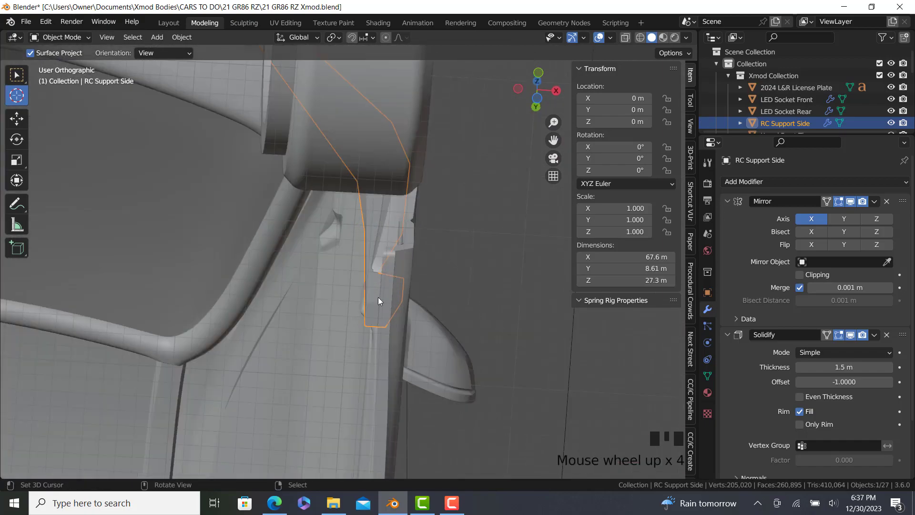
{"action": "middle_click_drag", "start_coordinate": [373, 301], "coordinate": [437, 336]}
{"action": "scroll", "coordinate": [364, 287], "scroll_direction": "down", "scroll_amount": 3}
{"action": "middle_click_drag", "start_coordinate": [364, 288], "coordinate": [288, 267]}
{"action": "scroll", "coordinate": [348, 260], "scroll_direction": "down", "scroll_amount": 5}
{"action": "middle_click_drag", "start_coordinate": [348, 259], "coordinate": [276, 373]}
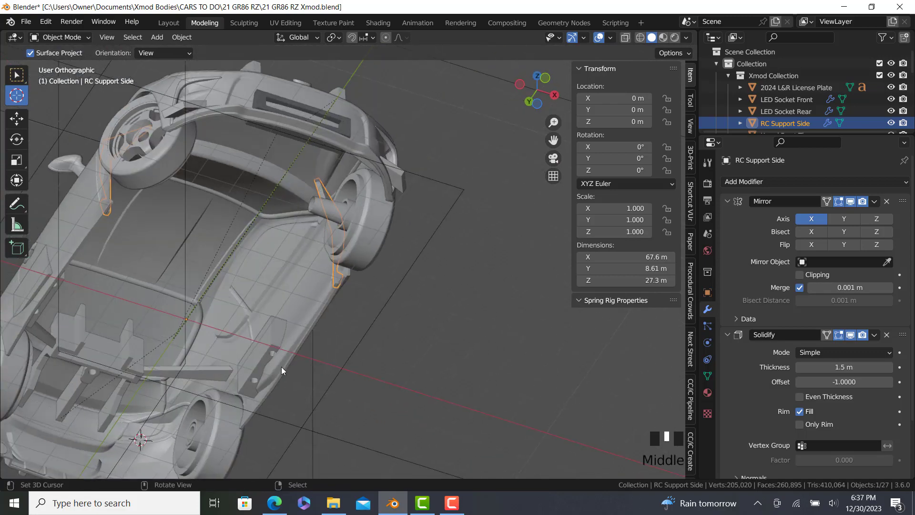
Scale the Side Clip Mount Prototype's outer geometry and screw tubes to 0.258 along X and shift them inward along X.
{"action": "scroll", "coordinate": [248, 336], "scroll_direction": "up", "scroll_amount": 3}
{"action": "left_click", "coordinate": [248, 336]}
{"action": "middle_click_drag", "start_coordinate": [248, 336], "coordinate": [402, 329]}
{"action": "scroll", "coordinate": [364, 382], "scroll_direction": "up", "scroll_amount": 1}
{"action": "key", "text": "Tab"}
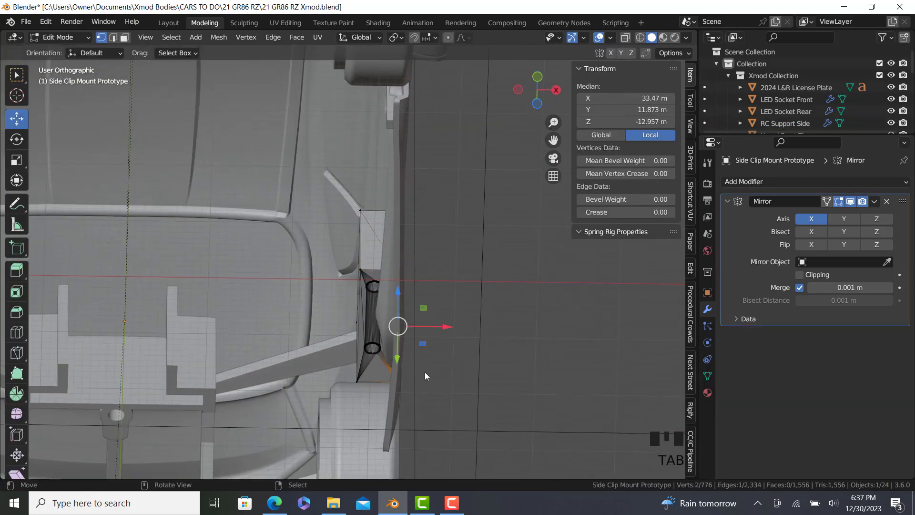
{"action": "key", "text": "shift+z"}
{"action": "right_click", "coordinate": [408, 396]}
{"action": "scroll", "coordinate": [406, 404], "scroll_direction": "up", "scroll_amount": 2}
{"action": "right_click_drag", "start_coordinate": [483, 409], "coordinate": [343, 80]}
{"action": "left_click_drag", "start_coordinate": [340, 83], "coordinate": [340, 82]}
{"action": "key", "text": "shift+z"}
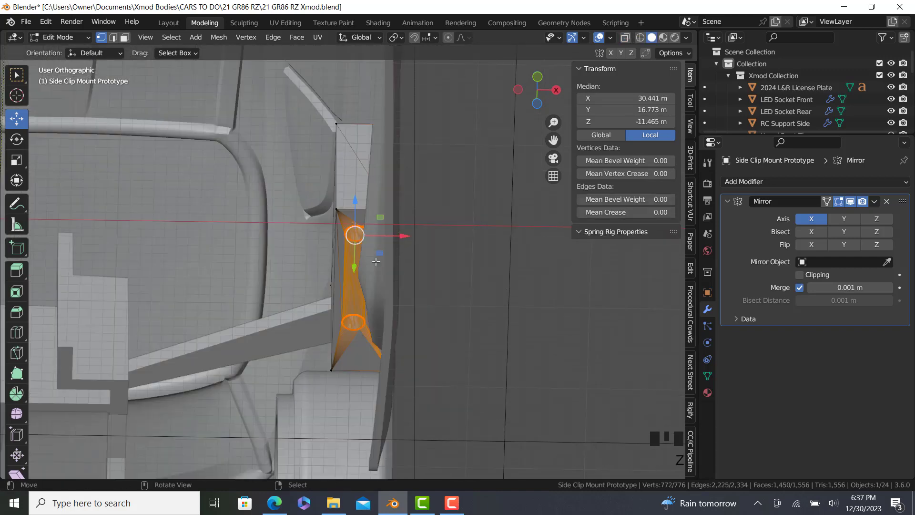
{"action": "key", "text": "s"}
{"action": "key", "text": "x"}
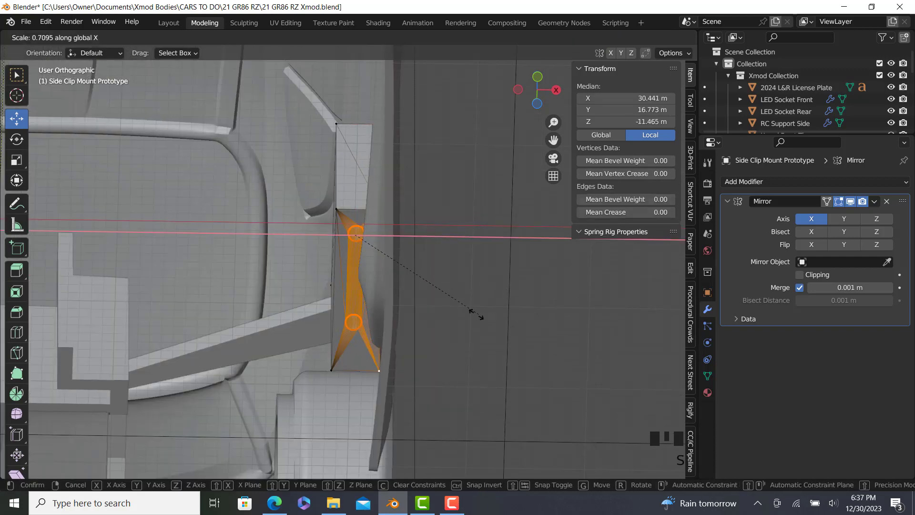
{"action": "left_click", "coordinate": [389, 275]}
{"action": "left_click_drag", "start_coordinate": [403, 237], "coordinate": [400, 238]}
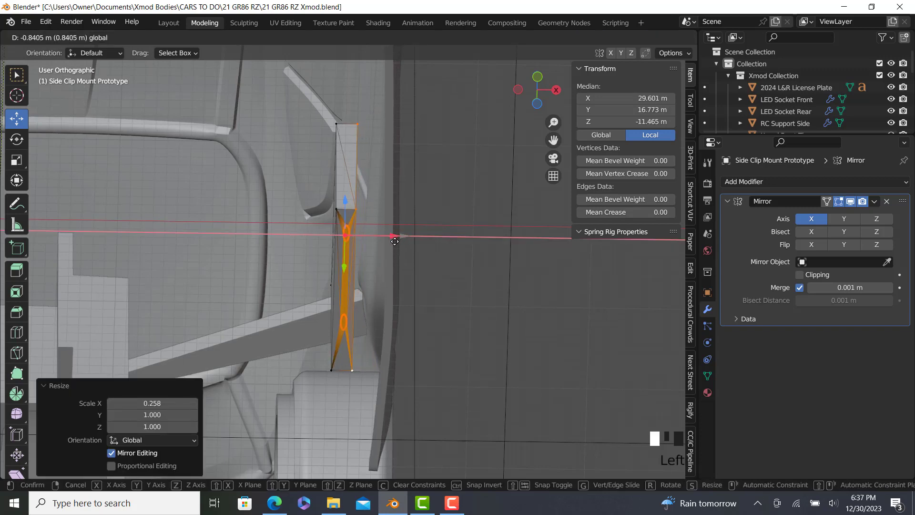
{"action": "left_click_drag", "start_coordinate": [397, 241], "coordinate": [397, 236]}
Move an outer vertical edge of the Side Clip Mount Prototype outward about 0.74 m along X and fine-tune it against the side skirt.
{"action": "middle_click_drag", "start_coordinate": [406, 243], "coordinate": [328, 193]}
{"action": "right_click", "coordinate": [327, 191]}
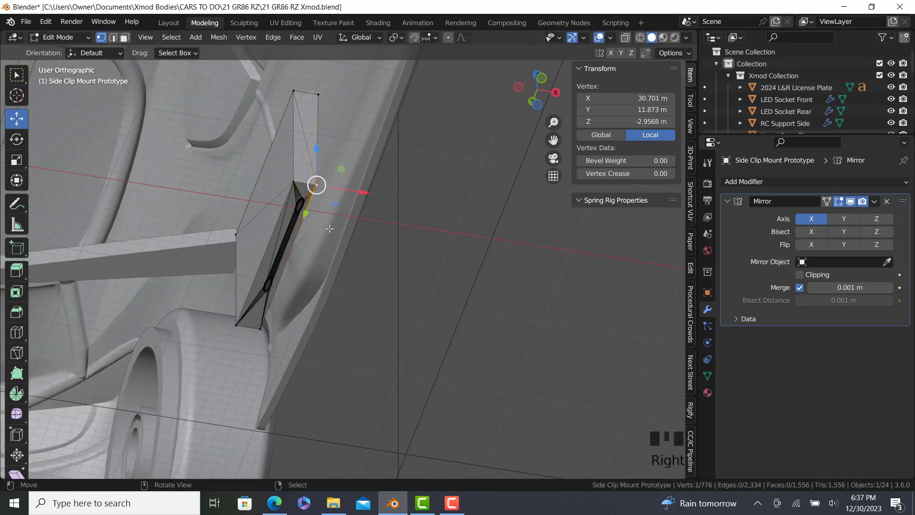
{"action": "right_click", "coordinate": [264, 338], "text": "ctrl"}
{"action": "left_click_drag", "start_coordinate": [336, 265], "coordinate": [353, 260]}
{"action": "middle_click_drag", "start_coordinate": [353, 260], "coordinate": [343, 233]}
{"action": "scroll", "coordinate": [286, 239], "scroll_direction": "up", "scroll_amount": 5}
{"action": "middle_click_drag", "start_coordinate": [248, 224], "coordinate": [202, 171]}
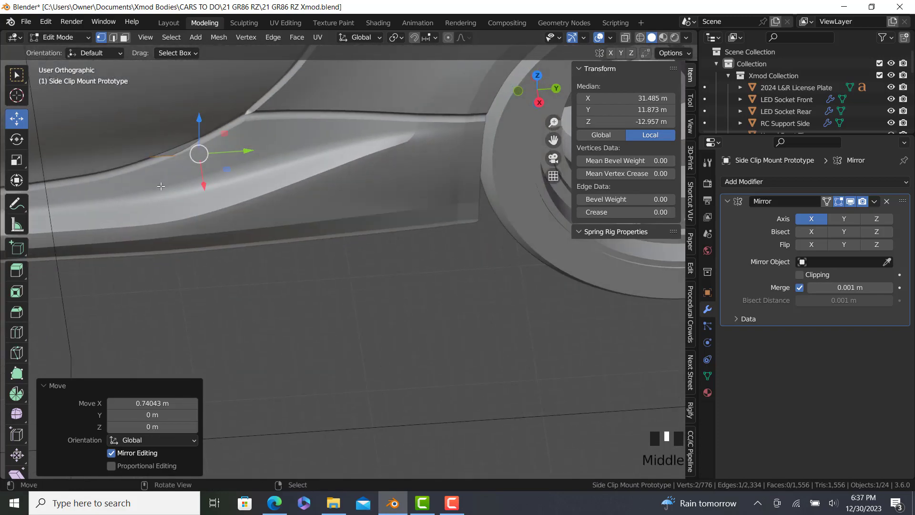
{"action": "scroll", "coordinate": [203, 171], "scroll_direction": "up", "scroll_amount": 2}
{"action": "left_click_drag", "start_coordinate": [222, 173], "coordinate": [222, 168]}
Move the upper horizontal outer edge of the Side Clip Mount Prototype outward about 1.66 m along X.
{"action": "key", "text": "z"}
{"action": "left_click", "coordinate": [228, 149]}
{"action": "scroll", "coordinate": [240, 143], "scroll_direction": "down", "scroll_amount": 3}
{"action": "middle_click_drag", "start_coordinate": [286, 119], "coordinate": [360, 271], "text": "shift"}
{"action": "right_click", "coordinate": [439, 179]}
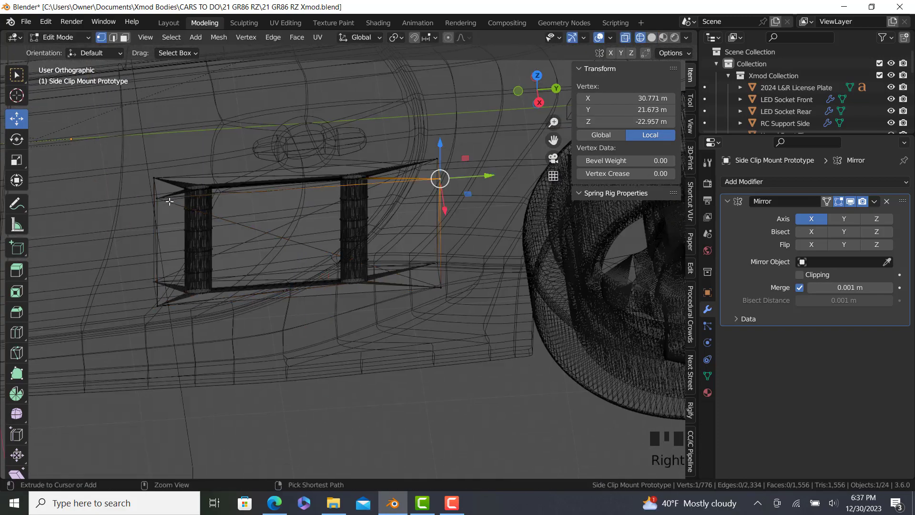
{"action": "right_click", "coordinate": [157, 198], "text": "ctrl"}
{"action": "key", "text": "z"}
{"action": "left_click", "coordinate": [300, 195]}
{"action": "middle_click_drag", "start_coordinate": [296, 195], "coordinate": [276, 207]}
{"action": "left_click_drag", "start_coordinate": [257, 253], "coordinate": [254, 271]}
{"action": "middle_click_drag", "start_coordinate": [254, 271], "coordinate": [241, 184]}
{"action": "scroll", "coordinate": [245, 204], "scroll_direction": "up", "scroll_amount": 4}
{"action": "key", "text": "z"}
{"action": "left_click", "coordinate": [224, 206]}
{"action": "scroll", "coordinate": [203, 212], "scroll_direction": "down", "scroll_amount": 2}
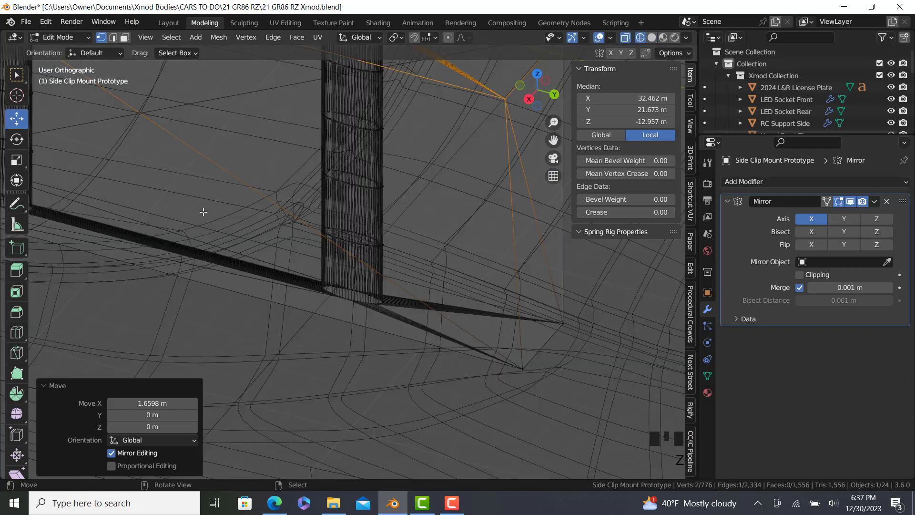
Shift the rear vertical outer edge of the Side Clip Mount Prototype inward along X to sit beneath the body surface.
{"action": "scroll", "coordinate": [203, 212], "scroll_direction": "down", "scroll_amount": 1}
{"action": "key", "text": "z"}
{"action": "left_click", "coordinate": [281, 212]}
{"action": "mouse_move", "coordinate": [340, 211]}
{"action": "middle_mouse_down"}
{"action": "mouse_move", "coordinate": [221, 125]}
{"action": "mouse_move", "coordinate": [249, 246]}
{"action": "mouse_move", "coordinate": [234, 244]}
{"action": "mouse_move", "coordinate": [333, 229]}
{"action": "mouse_move", "coordinate": [376, 210]}
{"action": "mouse_move", "coordinate": [313, 282]}
{"action": "mouse_move", "coordinate": [224, 310]}
{"action": "mouse_move", "coordinate": [398, 281]}
{"action": "mouse_move", "coordinate": [396, 326]}
{"action": "middle_mouse_up"}
{"action": "scroll", "coordinate": [384, 215], "scroll_direction": "up", "scroll_amount": 2}
{"action": "key", "text": "shift+z"}
{"action": "right_click", "coordinate": [549, 319]}
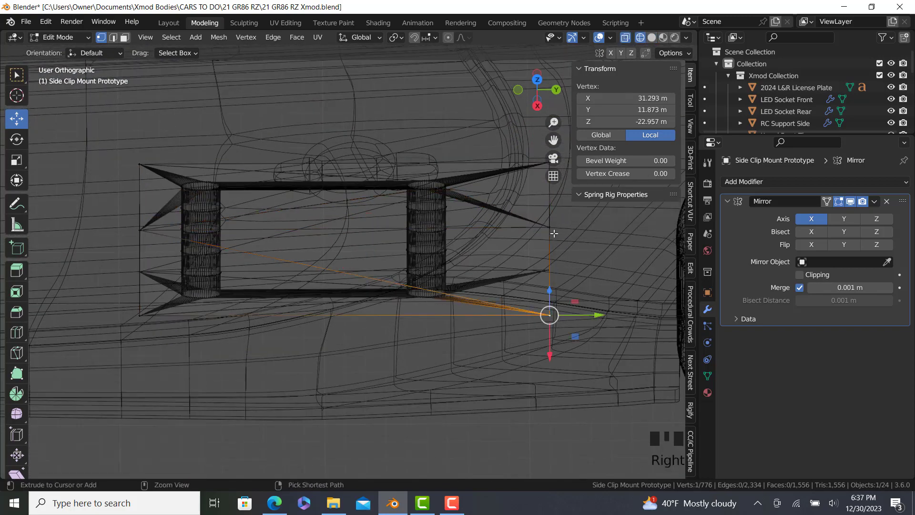
{"action": "right_click", "coordinate": [549, 229], "text": "ctrl"}
{"action": "key", "text": "shift+z"}
{"action": "mouse_move", "coordinate": [522, 315]}
{"action": "middle_mouse_down", "text": "shift"}
{"action": "mouse_move", "coordinate": [411, 292]}
{"action": "mouse_move", "coordinate": [444, 290]}
{"action": "middle_mouse_up", "text": "shift"}
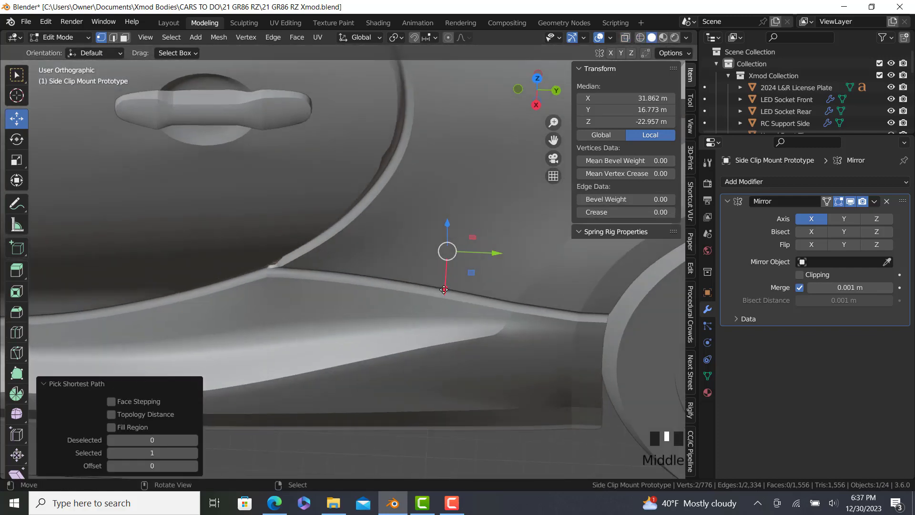
{"action": "left_click_drag", "start_coordinate": [443, 289], "coordinate": [449, 279]}
Move the front vertical outer edge of the Side Clip Mount Prototype outward about 0.54 m along X.
{"action": "key", "text": "shift+z"}
{"action": "mouse_move", "coordinate": [264, 281]}
{"action": "middle_mouse_down"}
{"action": "mouse_move", "coordinate": [290, 288]}
{"action": "mouse_move", "coordinate": [339, 266]}
{"action": "mouse_move", "coordinate": [301, 295]}
{"action": "middle_mouse_up"}
{"action": "right_click", "coordinate": [299, 293]}
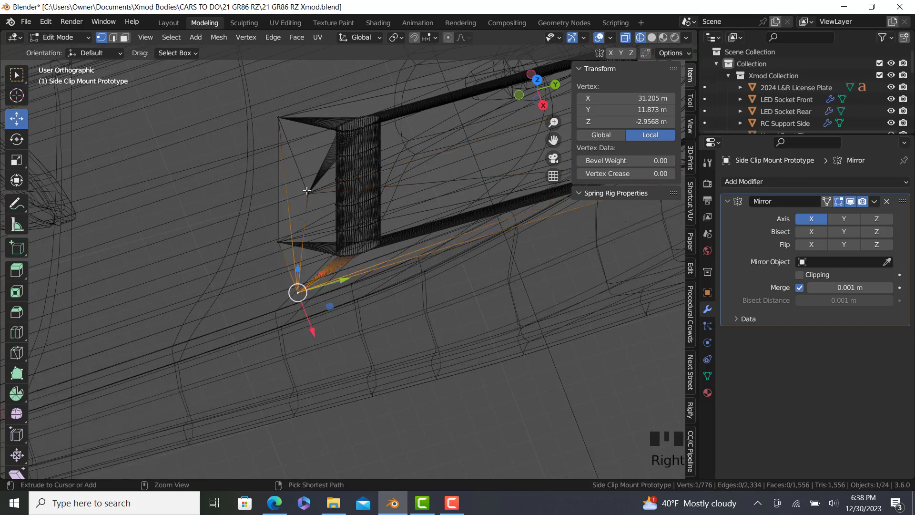
{"action": "right_click", "coordinate": [308, 192], "text": "ctrl"}
{"action": "key", "text": "shift+z"}
{"action": "left_click_drag", "start_coordinate": [318, 289], "coordinate": [319, 289]}
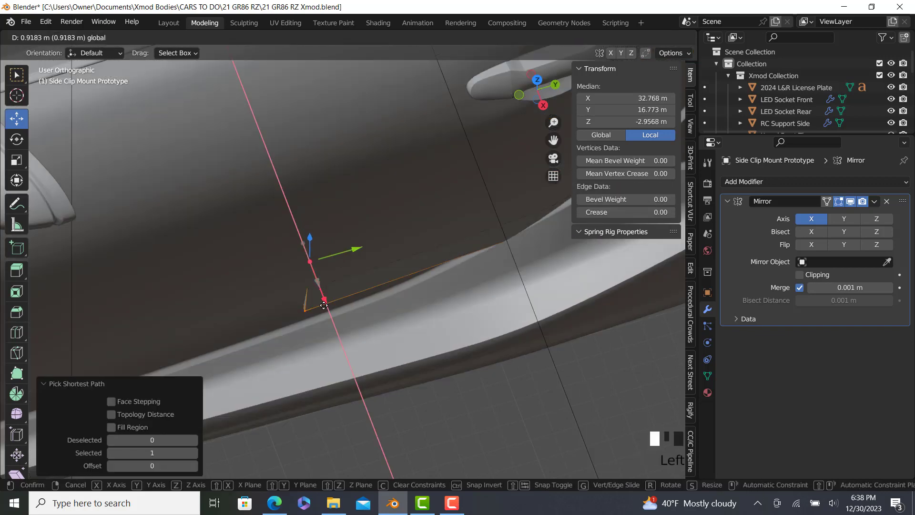
{"action": "left_click_drag", "start_coordinate": [320, 296], "coordinate": [320, 295]}
{"action": "key", "text": "shift+z"}
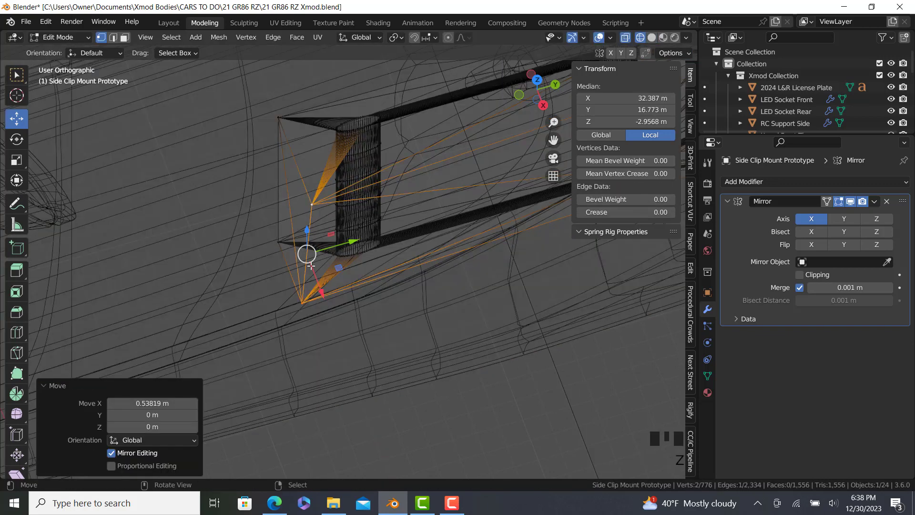
Push only the upper front outer vertex of the Side Clip Mount Prototype slightly farther outward along X.
{"action": "right_click", "coordinate": [311, 205]}
{"action": "key", "text": "shift+z"}
{"action": "left_click_drag", "start_coordinate": [324, 239], "coordinate": [329, 247]}
{"action": "key", "text": "shift+z"}
Pull the front vertical outer edge of the Side Clip Mount Prototype back inward about 0.21 m along X and finish editing it.
{"action": "right_click", "coordinate": [305, 304], "text": "ctrl"}
{"action": "scroll", "coordinate": [447, 276], "scroll_direction": "down", "scroll_amount": 4}
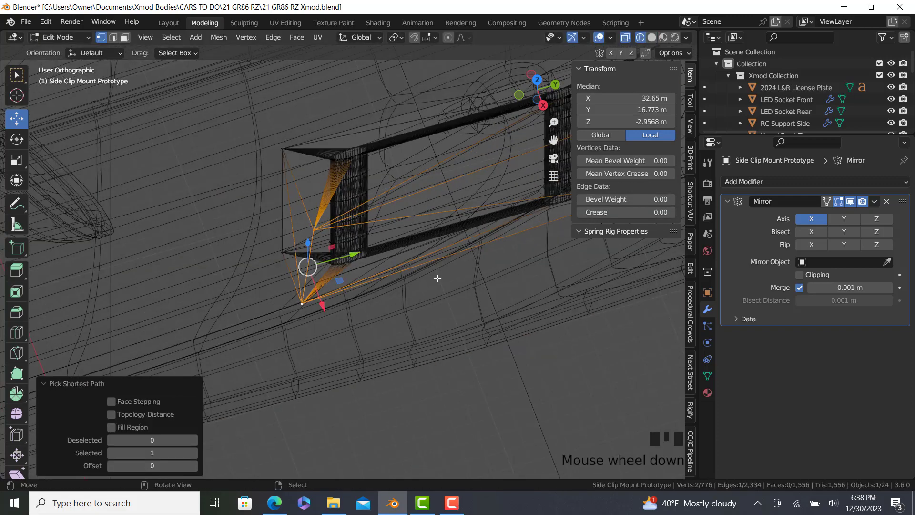
{"action": "mouse_move", "coordinate": [521, 269]}
{"action": "middle_mouse_down"}
{"action": "mouse_move", "coordinate": [457, 239]}
{"action": "mouse_move", "coordinate": [457, 322]}
{"action": "middle_mouse_up"}
{"action": "key", "text": "shift+z"}
{"action": "scroll", "coordinate": [456, 237], "scroll_direction": "up", "scroll_amount": 4}
{"action": "key", "text": "g"}
{"action": "key", "text": "x"}
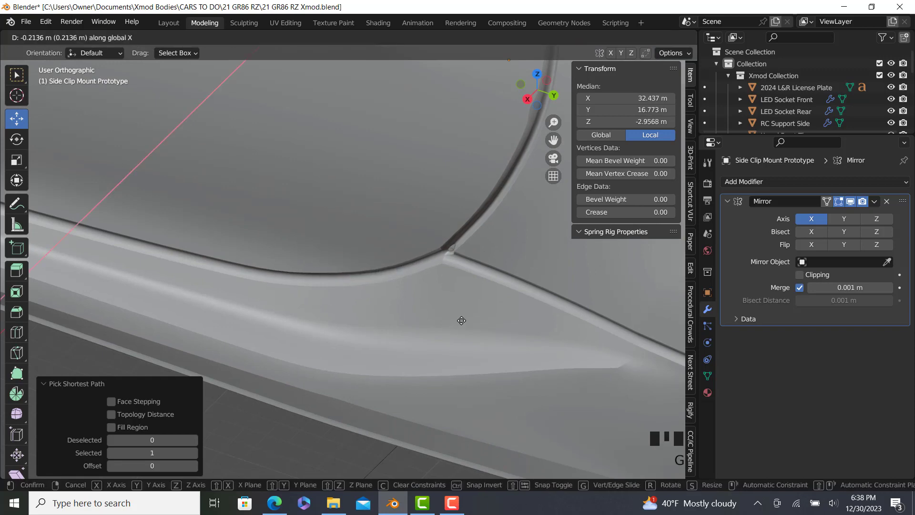
{"action": "left_click", "coordinate": [461, 320]}
{"action": "scroll", "coordinate": [457, 293], "scroll_direction": "down", "scroll_amount": 4}
{"action": "middle_click_drag", "start_coordinate": [456, 291], "coordinate": [460, 294]}
{"action": "key", "text": "Tab"}
Shift the Car Body vertices along X where the door seam meets the side skirt seam to cover the protruding shard.
{"action": "right_click", "coordinate": [459, 280]}
{"action": "scroll", "coordinate": [459, 280], "scroll_direction": "up", "scroll_amount": 10}
{"action": "key", "text": "Tab"}
{"action": "scroll", "coordinate": [366, 212], "scroll_direction": "up", "scroll_amount": 4}
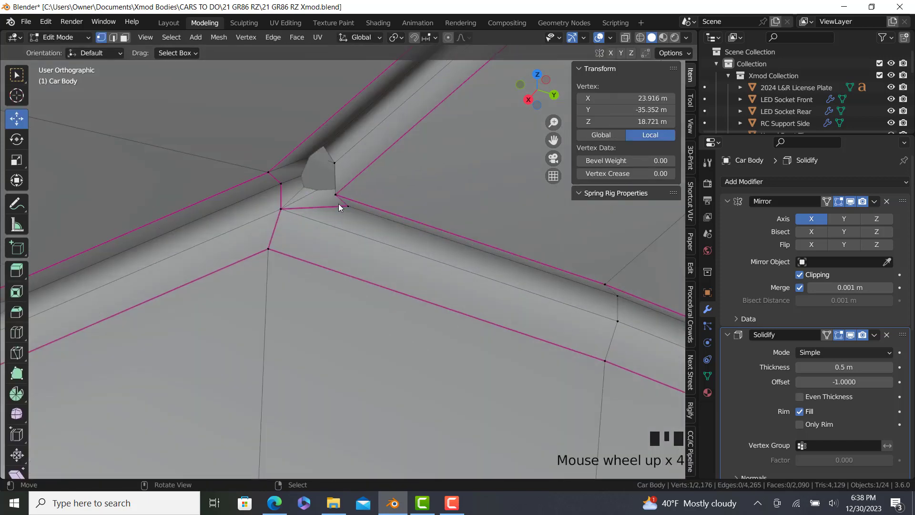
{"action": "key", "text": "z"}
{"action": "right_click", "coordinate": [343, 174], "text": "ctrl"}
{"action": "key", "text": "z"}
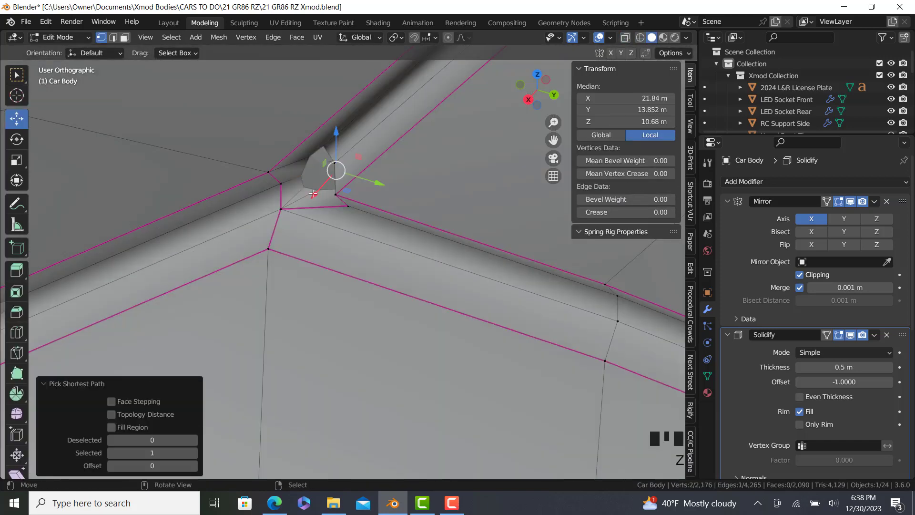
{"action": "left_click_drag", "start_coordinate": [313, 191], "coordinate": [301, 200]}
{"action": "key", "text": "z"}
{"action": "right_click", "coordinate": [334, 163], "text": "ctrl"}
{"action": "right_click", "coordinate": [314, 154], "text": "ctrl"}
{"action": "key", "text": "z"}
{"action": "left_click", "coordinate": [301, 200]}
{"action": "key", "text": "Tab"}
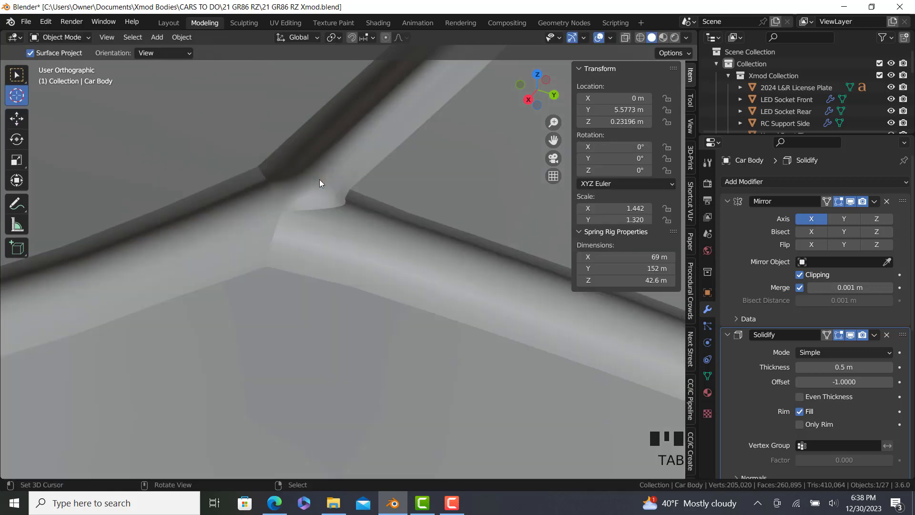
Move the RC Support Rear's outer end edge inward about 1.8 m along X to tuck it beneath the rear fender.
{"action": "scroll", "coordinate": [318, 184], "scroll_direction": "down", "scroll_amount": 18}
{"action": "middle_click_drag", "start_coordinate": [425, 212], "coordinate": [353, 192]}
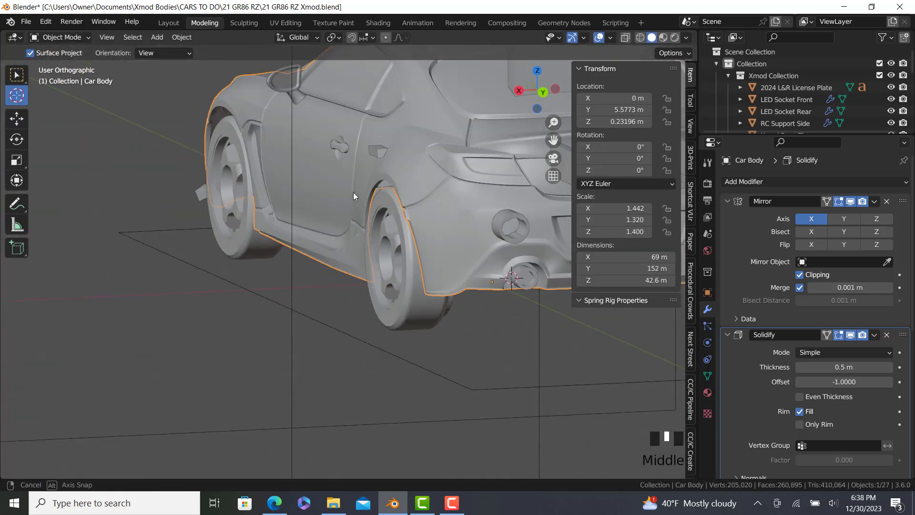
{"action": "right_click", "coordinate": [384, 150]}
{"action": "middle_click_drag", "start_coordinate": [378, 150], "coordinate": [308, 301], "text": "shift"}
{"action": "scroll", "coordinate": [318, 288], "scroll_direction": "up", "scroll_amount": 8}
{"action": "key", "text": "Tab"}
{"action": "right_click", "coordinate": [316, 293]}
{"action": "right_click", "coordinate": [316, 266], "text": "ctrl"}
{"action": "left_click_drag", "start_coordinate": [283, 282], "coordinate": [316, 284]}
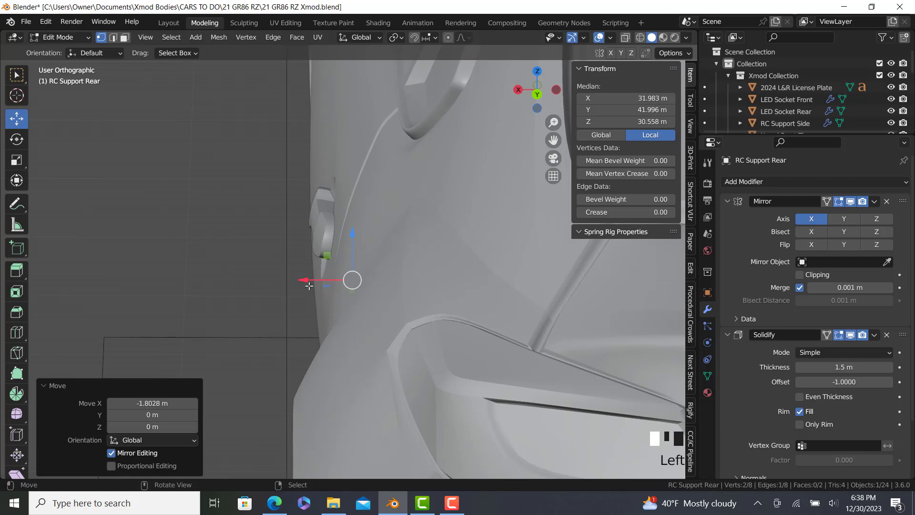
Check the RC Support Rear against the fender from below and nudge its outer end edge about 0.22 m farther inward along X.
{"action": "middle_click_drag", "start_coordinate": [323, 272], "coordinate": [401, 274]}
{"action": "scroll", "coordinate": [479, 276], "scroll_direction": "down", "scroll_amount": 6}
{"action": "scroll", "coordinate": [479, 273], "scroll_direction": "up", "scroll_amount": 4}
{"action": "middle_click_drag", "start_coordinate": [479, 272], "coordinate": [314, 281]}
{"action": "key", "text": "z"}
{"action": "left_click", "coordinate": [286, 279]}
{"action": "scroll", "coordinate": [287, 278], "scroll_direction": "up", "scroll_amount": 3}
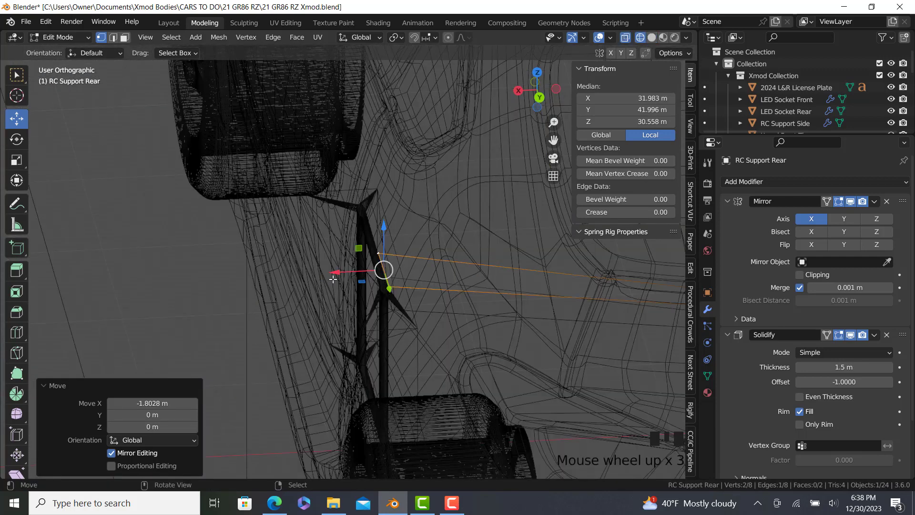
{"action": "left_click_drag", "start_coordinate": [337, 274], "coordinate": [342, 273]}
{"action": "key", "text": "z"}
{"action": "left_click", "coordinate": [456, 282]}
{"action": "key", "text": "Tab"}
{"action": "scroll", "coordinate": [447, 282], "scroll_direction": "down", "scroll_amount": 7}
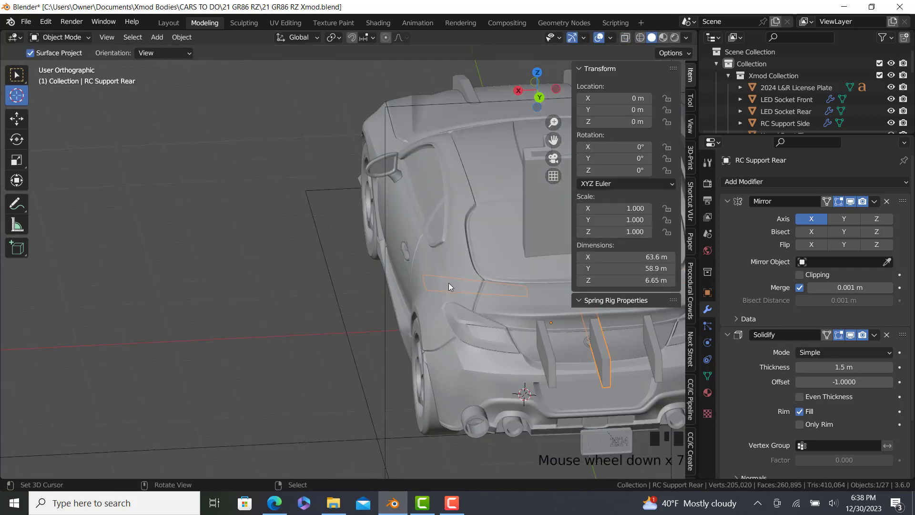
Lower the tall uprights of the Xmod Rear Slot Shortened through the roof along Z and scale them vertically to fit inside the body.
{"action": "key", "text": "KP_3"}
{"action": "right_click", "coordinate": [443, 146]}
{"action": "middle_click_drag", "start_coordinate": [443, 146], "coordinate": [382, 189], "text": "shift"}
{"action": "key", "text": "Tab"}
{"action": "key", "text": "z"}
{"action": "right_click", "coordinate": [407, 145]}
{"action": "key", "text": "ctrl+l"}
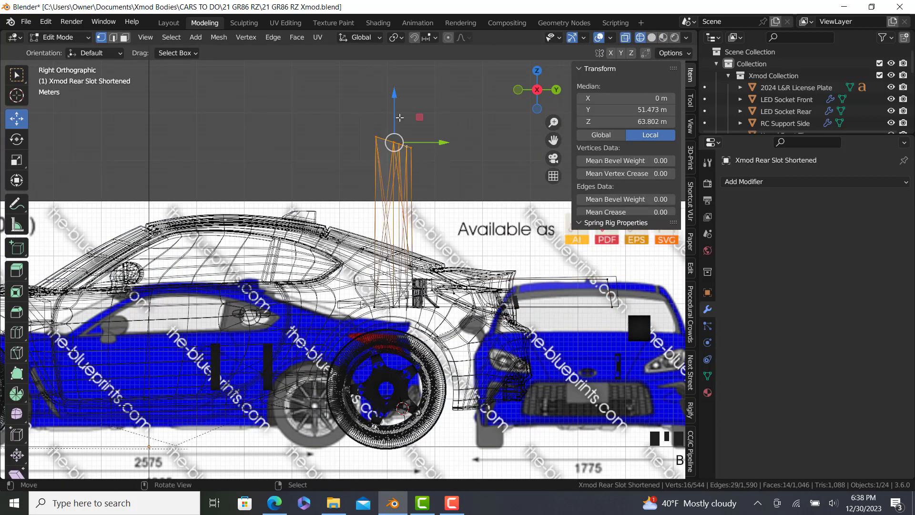
{"action": "key", "text": "shift+z"}
{"action": "key", "text": "g"}
{"action": "key", "text": "z"}
{"action": "left_click", "coordinate": [385, 218]}
{"action": "scroll", "coordinate": [424, 284], "scroll_direction": "up", "scroll_amount": 5}
{"action": "key", "text": "s"}
{"action": "key", "text": "z"}
{"action": "left_click", "coordinate": [453, 228]}
{"action": "left_click_drag", "start_coordinate": [349, 148], "coordinate": [349, 151]}
{"action": "middle_click_drag", "start_coordinate": [619, 278], "coordinate": [356, 254], "text": "shift"}
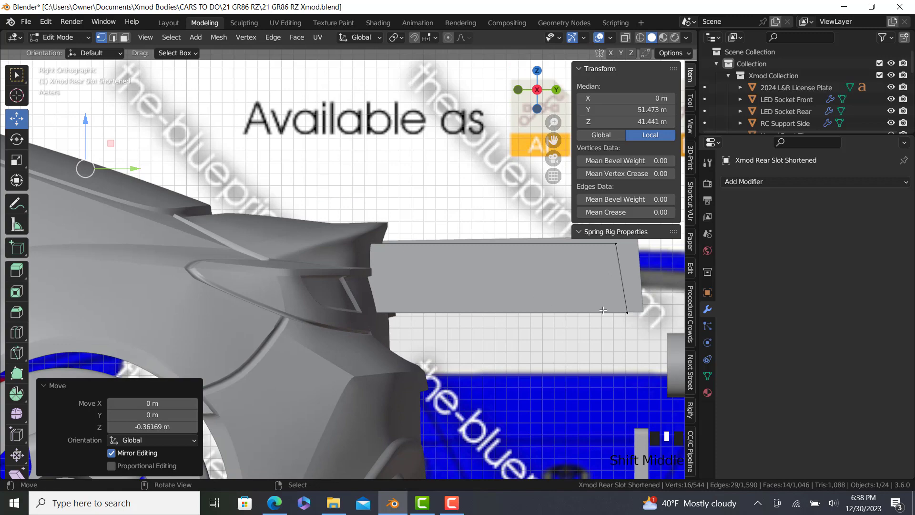
Move the rear end faces of the Xmod Rear Slot Shortened about 20.7 m forward along Y and fine-tune them into the trunk.
{"action": "left_click", "coordinate": [627, 312]}
{"action": "key", "text": "z"}
{"action": "left_click", "coordinate": [566, 328]}
{"action": "middle_click_drag", "start_coordinate": [665, 346], "coordinate": [528, 339], "text": "shift"}
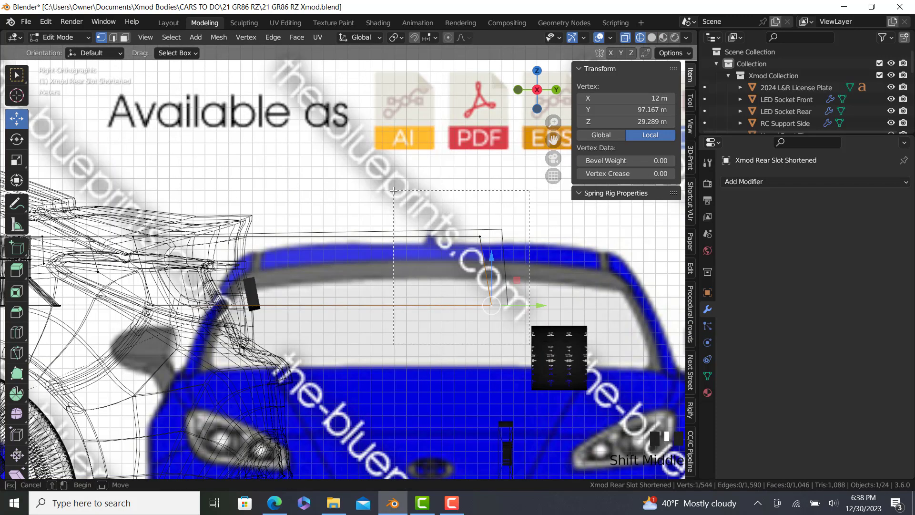
{"action": "left_click_drag", "start_coordinate": [529, 344], "coordinate": [459, 220]}
{"action": "key", "text": "shift+z"}
{"action": "left_click_drag", "start_coordinate": [528, 271], "coordinate": [394, 281]}
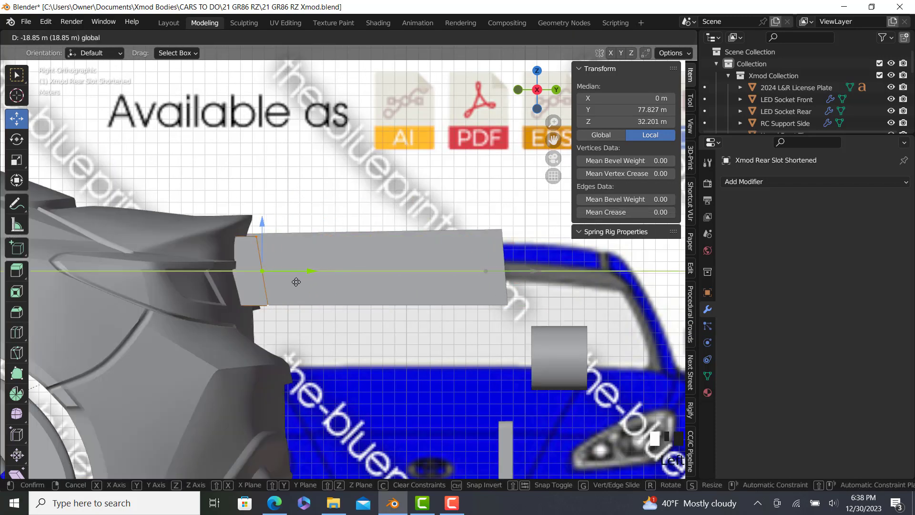
{"action": "left_click_drag", "start_coordinate": [287, 283], "coordinate": [288, 283]}
{"action": "middle_click_drag", "start_coordinate": [288, 283], "coordinate": [443, 205]}
{"action": "scroll", "coordinate": [458, 198], "scroll_direction": "up", "scroll_amount": 2}
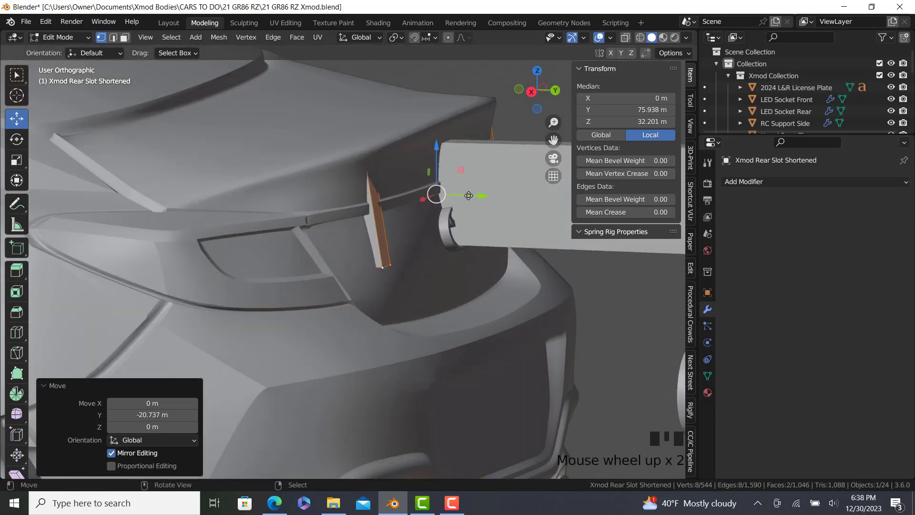
{"action": "left_click_drag", "start_coordinate": [467, 195], "coordinate": [453, 198]}
{"action": "key", "text": "Tab"}
Move the 2024 L&R License Plate about 18.55 m forward along Y onto the rear bumper.
{"action": "scroll", "coordinate": [455, 233], "scroll_direction": "down", "scroll_amount": 6}
{"action": "middle_click_drag", "start_coordinate": [543, 328], "coordinate": [440, 303], "text": "shift"}
{"action": "left_click", "coordinate": [464, 310]}
{"action": "key", "text": "Tab"}
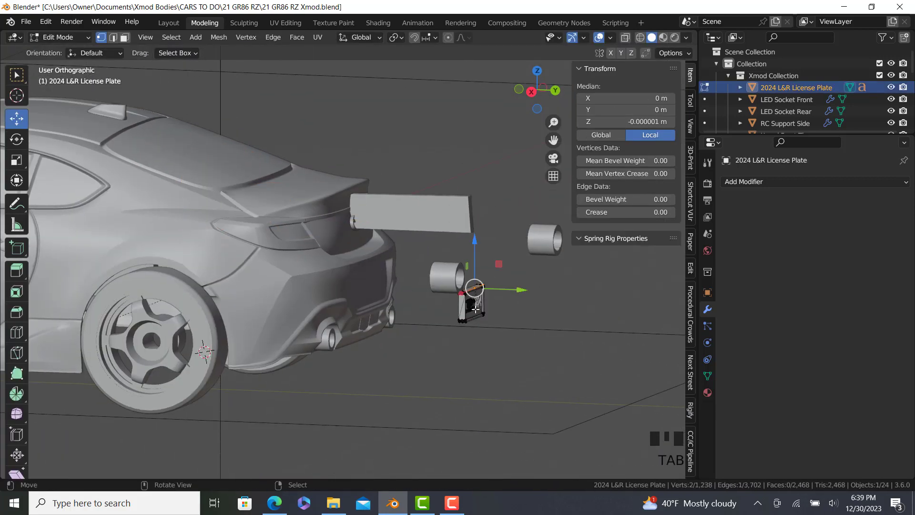
{"action": "scroll", "coordinate": [490, 306], "scroll_direction": "up", "scroll_amount": 3}
{"action": "key", "text": "Tab"}
{"action": "key", "text": "g"}
{"action": "key", "text": "y"}
{"action": "left_click", "coordinate": [312, 302]}
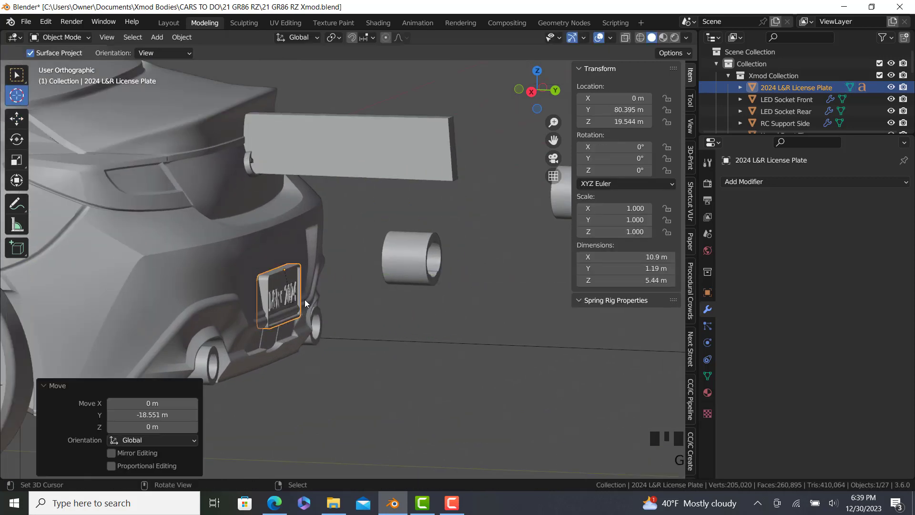
{"action": "middle_click_drag", "start_coordinate": [312, 302], "coordinate": [325, 289]}
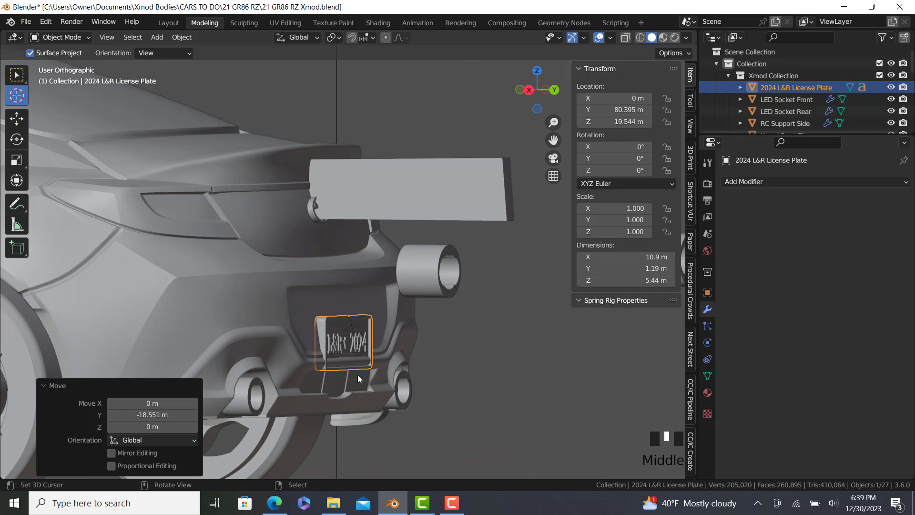
Raise the 2024 L&R License Plate about 2.98 m along Z into the bumper's plate recess.
{"action": "left_click", "coordinate": [456, 501]}
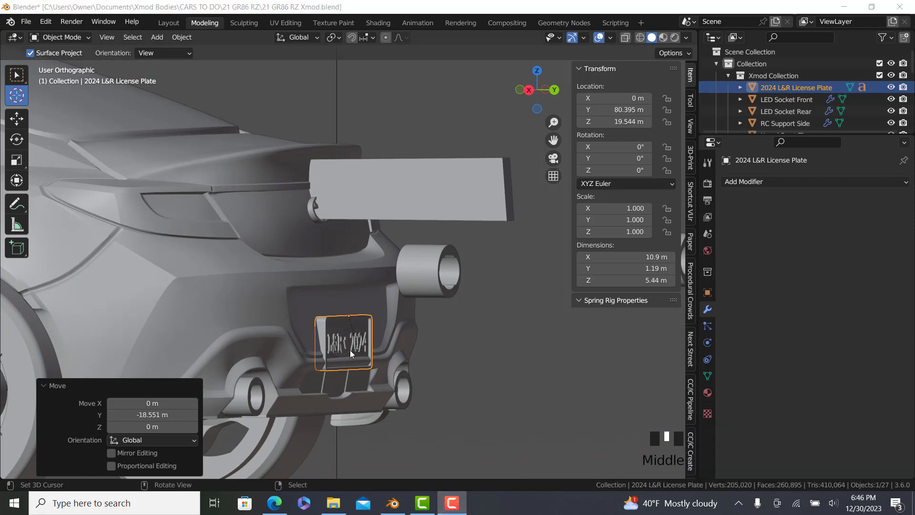
{"action": "scroll", "coordinate": [350, 350], "scroll_direction": "up", "scroll_amount": 4}
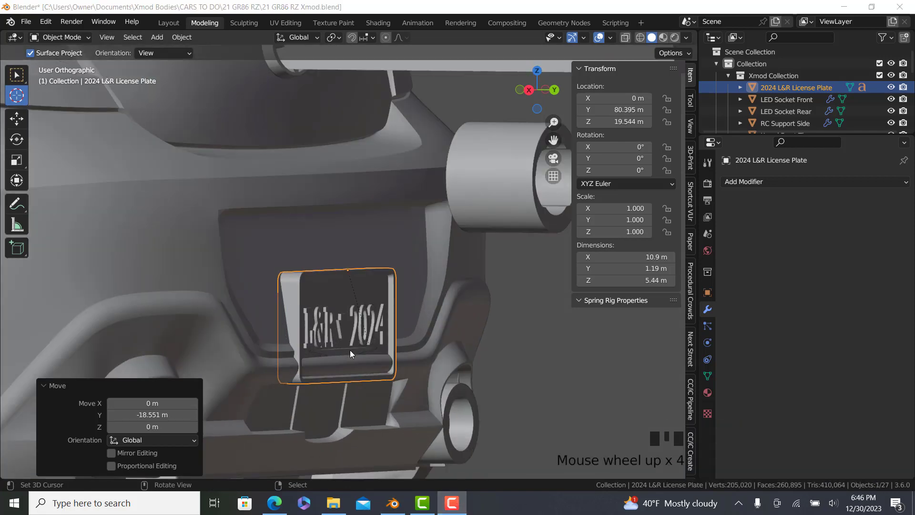
{"action": "right_click", "coordinate": [342, 307]}
{"action": "right_click", "coordinate": [350, 282]}
{"action": "key", "text": "g"}
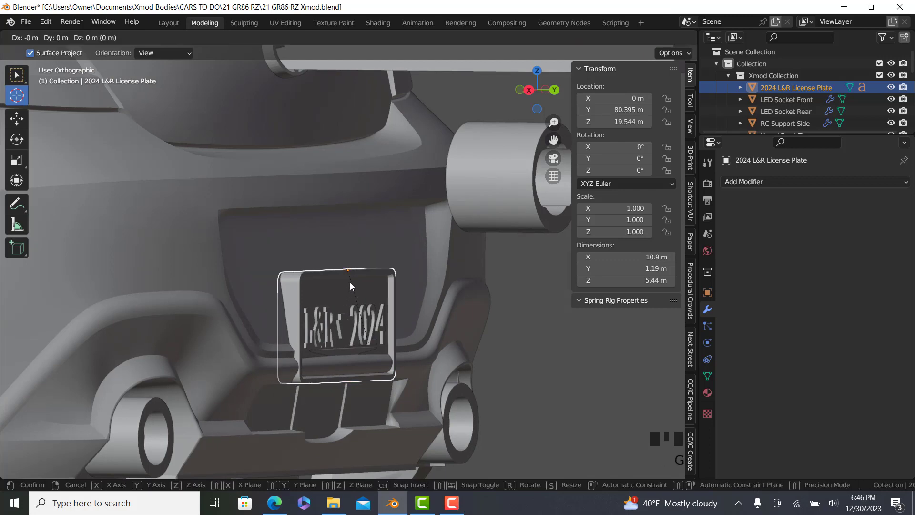
{"action": "key", "text": "z"}
{"action": "left_click", "coordinate": [349, 232]}
Tilt the license plate -9.4° in the right side view and reposition it against the slope of the rear bumper recess.
{"action": "key", "text": "KP_3"}
{"action": "scroll", "coordinate": [365, 271], "scroll_direction": "down", "scroll_amount": 5}
{"action": "middle_click_drag", "start_coordinate": [365, 272], "coordinate": [320, 273], "text": "shift"}
{"action": "scroll", "coordinate": [347, 260], "scroll_direction": "up", "scroll_amount": 5}
{"action": "key", "text": "shift+z"}
{"action": "scroll", "coordinate": [296, 240], "scroll_direction": "up", "scroll_amount": 5}
{"action": "key", "text": "r"}
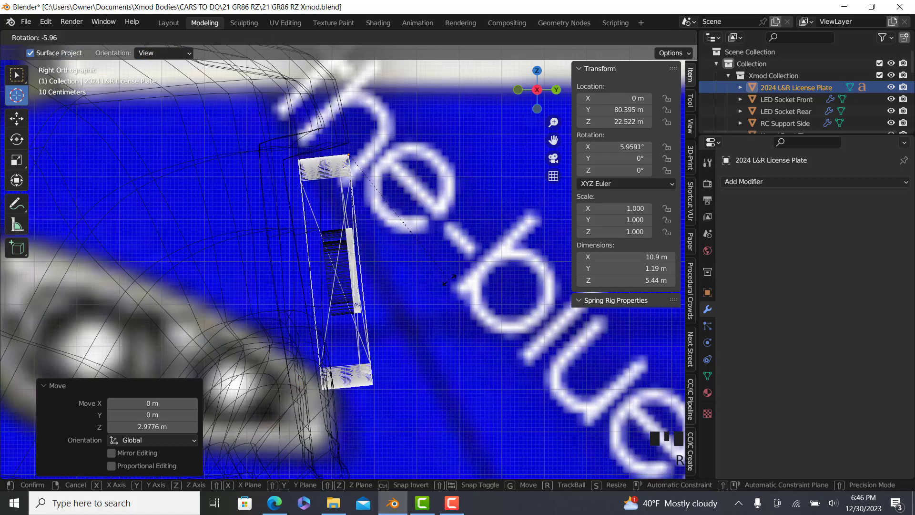
{"action": "left_click", "coordinate": [459, 281]}
{"action": "key", "text": "g"}
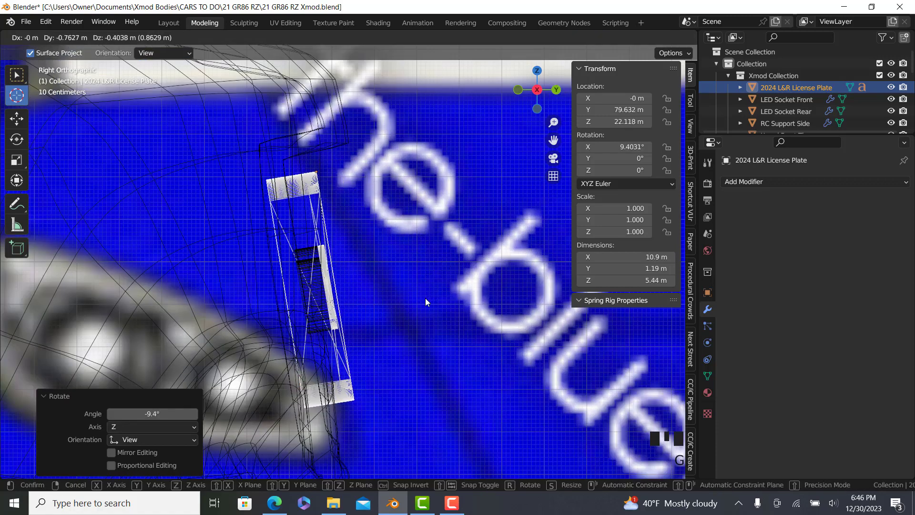
{"action": "left_click", "coordinate": [411, 307]}
{"action": "key", "text": "z"}
{"action": "left_click", "coordinate": [495, 299]}
{"action": "scroll", "coordinate": [410, 315], "scroll_direction": "down", "scroll_amount": 3}
{"action": "mouse_move", "coordinate": [411, 314]}
{"action": "middle_mouse_down"}
{"action": "mouse_move", "coordinate": [337, 326]}
{"action": "mouse_move", "coordinate": [227, 285]}
{"action": "middle_mouse_up"}
Move the rear end edge of the RC Support Rear's center fin about 22.08 m forward along Y into the trunk.
{"action": "scroll", "coordinate": [387, 319], "scroll_direction": "down", "scroll_amount": 3}
{"action": "scroll", "coordinate": [464, 199], "scroll_direction": "down", "scroll_amount": 4}
{"action": "right_click", "coordinate": [473, 212]}
{"action": "middle_click_drag", "start_coordinate": [473, 212], "coordinate": [442, 280], "text": "shift"}
{"action": "key", "text": "Tab"}
{"action": "scroll", "coordinate": [443, 279], "scroll_direction": "up", "scroll_amount": 2}
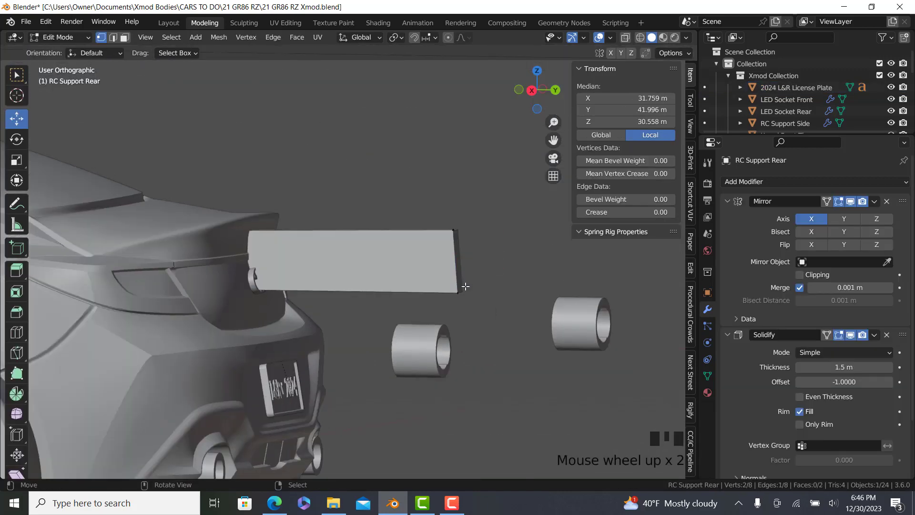
{"action": "right_click", "coordinate": [465, 259], "text": "ctrl"}
{"action": "key", "text": "g"}
{"action": "key", "text": "y"}
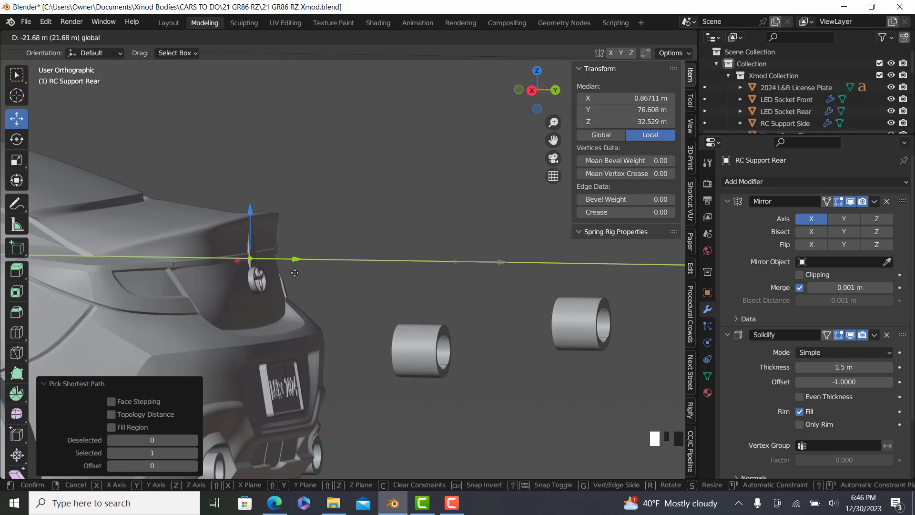
{"action": "left_click", "coordinate": [292, 273]}
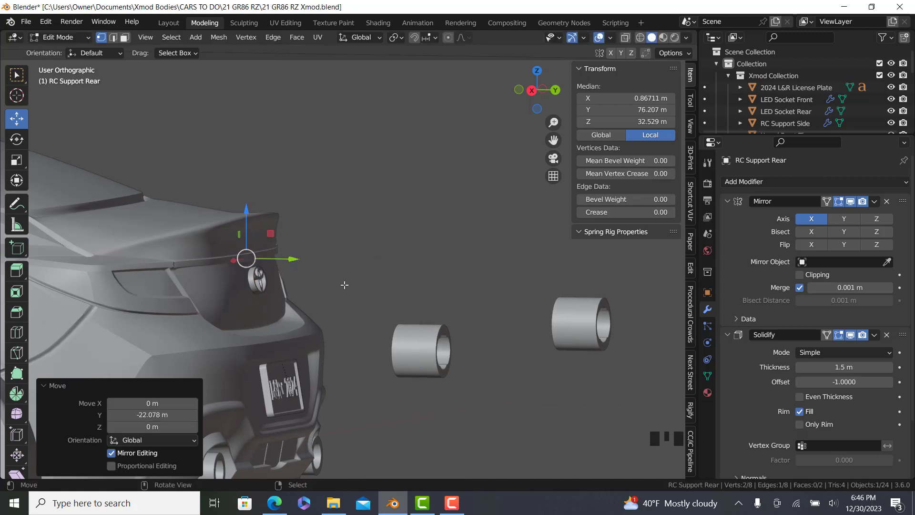
Move the LED Socket Rear about 4.45 m inward along X and 5.66 m up along Z, behind the taillight.
{"action": "key", "text": "Tab"}
{"action": "right_click", "coordinate": [402, 343]}
{"action": "key", "text": "Tab"}
{"action": "key", "text": "a"}
{"action": "key", "text": "KP_9"}
{"action": "middle_click_drag", "start_coordinate": [444, 356], "coordinate": [348, 380], "text": "shift"}
{"action": "scroll", "coordinate": [349, 380], "scroll_direction": "up", "scroll_amount": 2}
{"action": "key", "text": "g"}
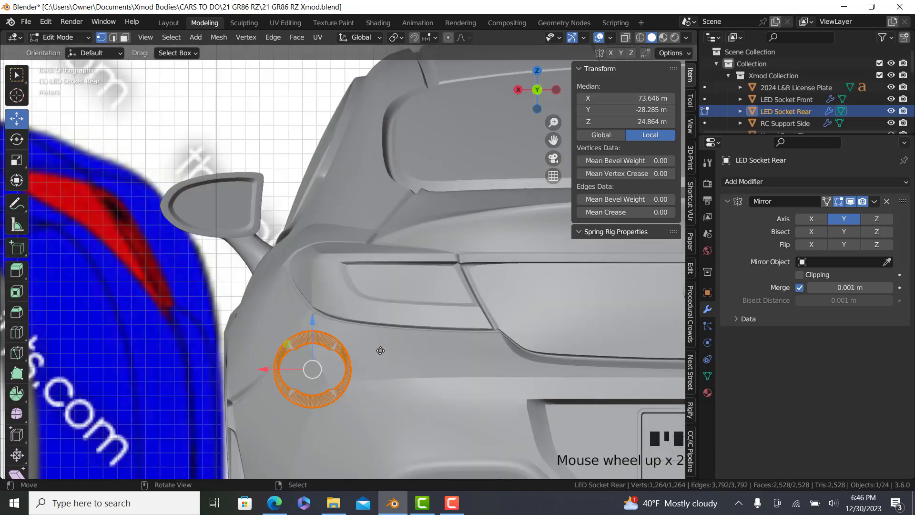
{"action": "left_click", "coordinate": [415, 299]}
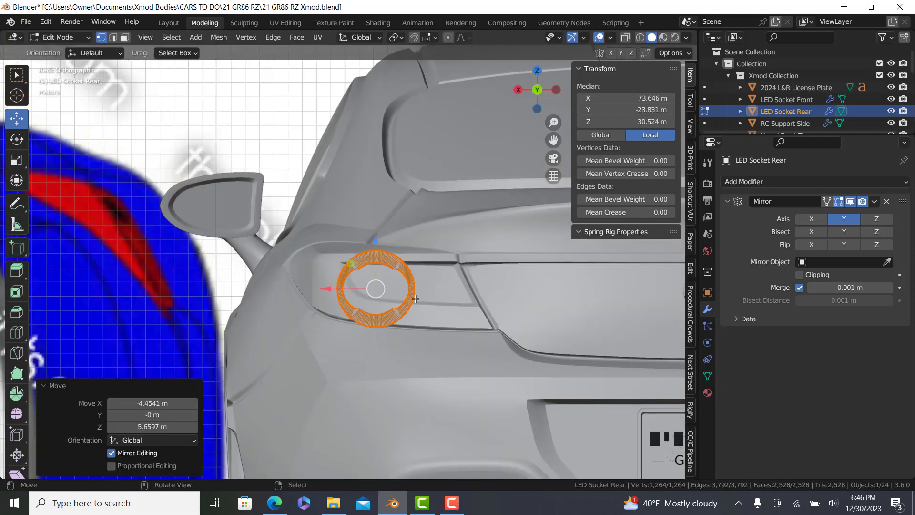
Move the LED Socket Rear about 34.72 m forward along Y into the car body.
{"action": "key", "text": "KP_3"}
{"action": "scroll", "coordinate": [484, 325], "scroll_direction": "down", "scroll_amount": 2}
{"action": "key", "text": "g"}
{"action": "key", "text": "y"}
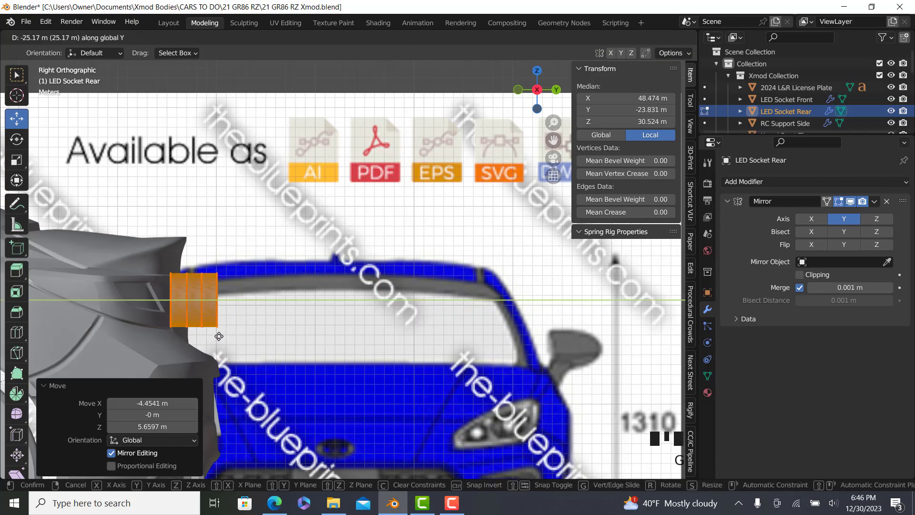
{"action": "left_click", "coordinate": [130, 336]}
Select the rear end ring of the LED Socket Rear and rotate it 27° in the top view to follow the taillight.
{"action": "middle_click_drag", "start_coordinate": [111, 321], "coordinate": [295, 316], "text": "shift"}
{"action": "key", "text": "shift+z"}
{"action": "scroll", "coordinate": [305, 334], "scroll_direction": "up", "scroll_amount": 6}
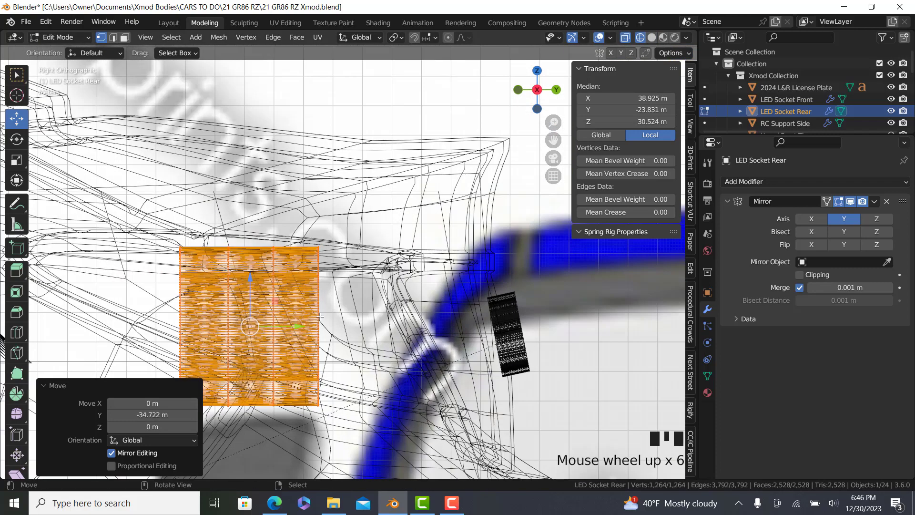
{"action": "left_click", "coordinate": [323, 352]}
{"action": "key", "text": "ctrl+l"}
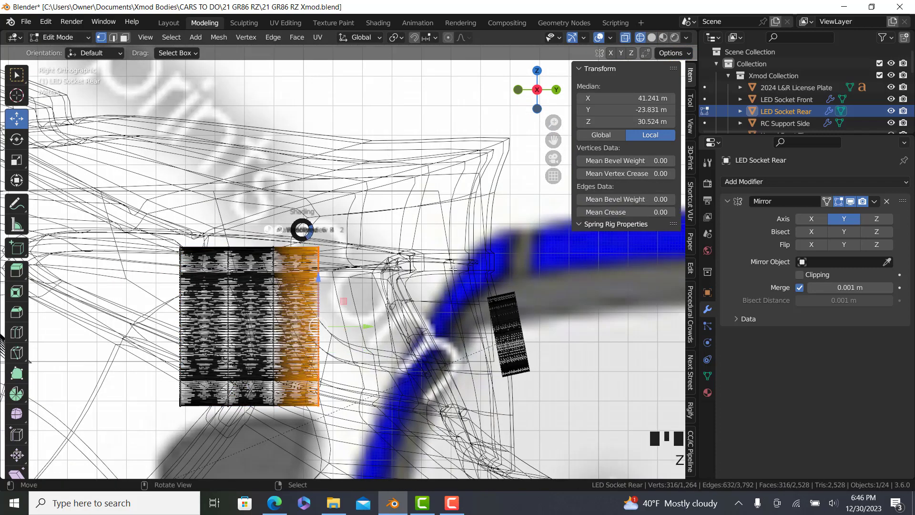
{"action": "key", "text": "shift+z"}
{"action": "key", "text": "KP_7"}
{"action": "scroll", "coordinate": [420, 256], "scroll_direction": "up", "scroll_amount": 2}
{"action": "key", "text": "r"}
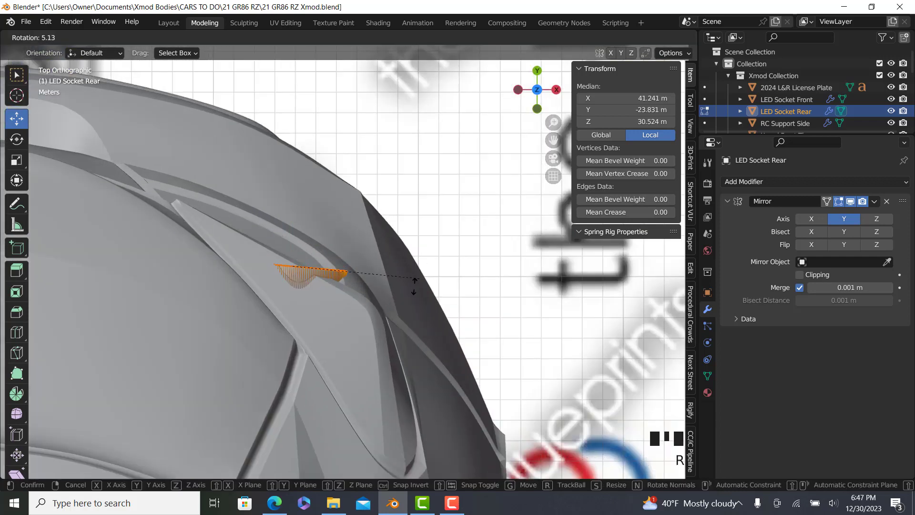
{"action": "left_click", "coordinate": [388, 315]}
Tilt the LED Socket Rear's end ring -15.5° in the right side view.
{"action": "key", "text": "KP_3"}
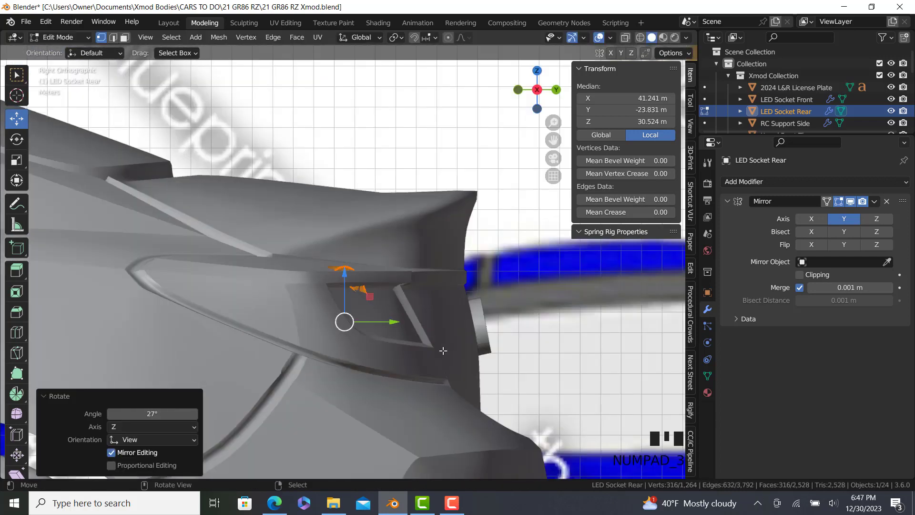
{"action": "key", "text": "r"}
{"action": "left_click", "coordinate": [505, 319]}
{"action": "key", "text": "z"}
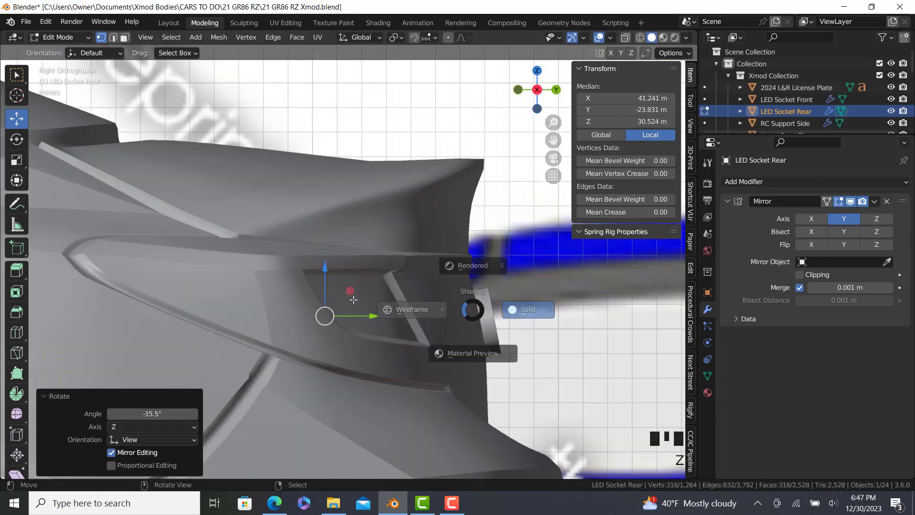
{"action": "left_click", "coordinate": [369, 310]}
Shift the LED Socket Rear's end ring slightly forward along Y and refine its tilt against the taillight in the side view.
{"action": "key", "text": "z"}
{"action": "left_click", "coordinate": [418, 311]}
{"action": "left_click_drag", "start_coordinate": [390, 318], "coordinate": [381, 319]}
{"action": "key", "text": "r"}
{"action": "left_click", "coordinate": [500, 337]}
{"action": "key", "text": "z"}
{"action": "left_click", "coordinate": [334, 319]}
{"action": "mouse_move", "coordinate": [292, 350]}
{"action": "middle_mouse_down", "text": "shift"}
{"action": "mouse_move", "coordinate": [372, 357]}
{"action": "mouse_move", "coordinate": [526, 296]}
{"action": "middle_mouse_up", "text": "shift"}
{"action": "key", "text": "Tab"}
Move the whole LED Socket Front about 1.83 m inward along X and 7.43 m down along Z toward the headlight.
{"action": "scroll", "coordinate": [372, 357], "scroll_direction": "down", "scroll_amount": 7}
{"action": "scroll", "coordinate": [269, 345], "scroll_direction": "down", "scroll_amount": 1}
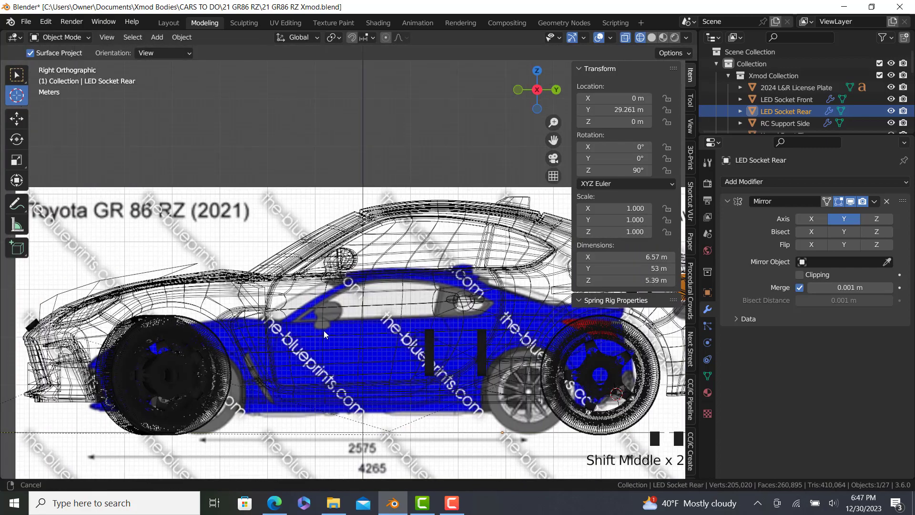
{"action": "middle_click_drag", "start_coordinate": [383, 340], "coordinate": [601, 352], "text": "shift"}
{"action": "scroll", "coordinate": [292, 325], "scroll_direction": "up", "scroll_amount": 3}
{"action": "scroll", "coordinate": [149, 314], "scroll_direction": "down", "scroll_amount": 3}
{"action": "right_click", "coordinate": [45, 291]}
{"action": "key", "text": "Tab"}
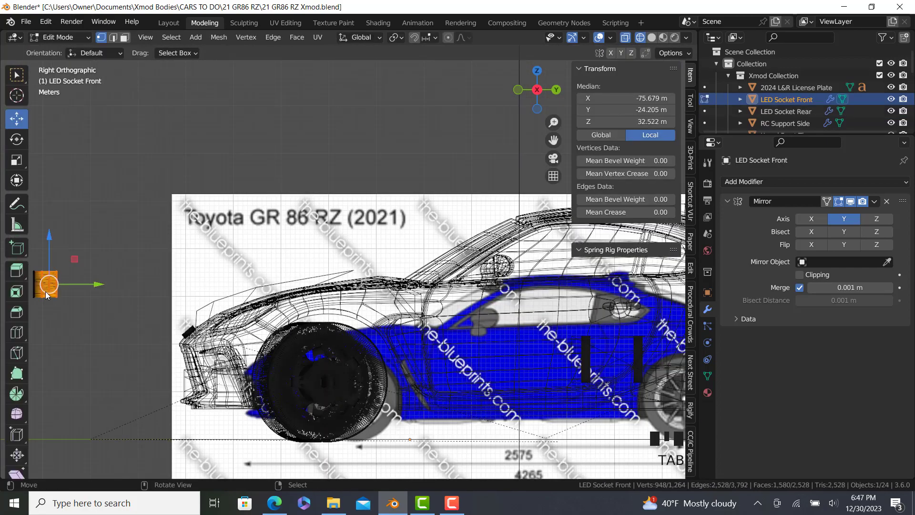
{"action": "key", "text": "a"}
{"action": "key", "text": "KP_1"}
{"action": "scroll", "coordinate": [212, 278], "scroll_direction": "up", "scroll_amount": 1}
{"action": "key", "text": "shift+z"}
{"action": "scroll", "coordinate": [378, 316], "scroll_direction": "up", "scroll_amount": 2}
{"action": "left_click", "coordinate": [356, 386]}
Nudge the LED Socket Front about 0.97 m further inward along X and 0.67 m lower along Z.
{"action": "key", "text": "shift+z"}
{"action": "scroll", "coordinate": [333, 353], "scroll_direction": "down", "scroll_amount": 2}
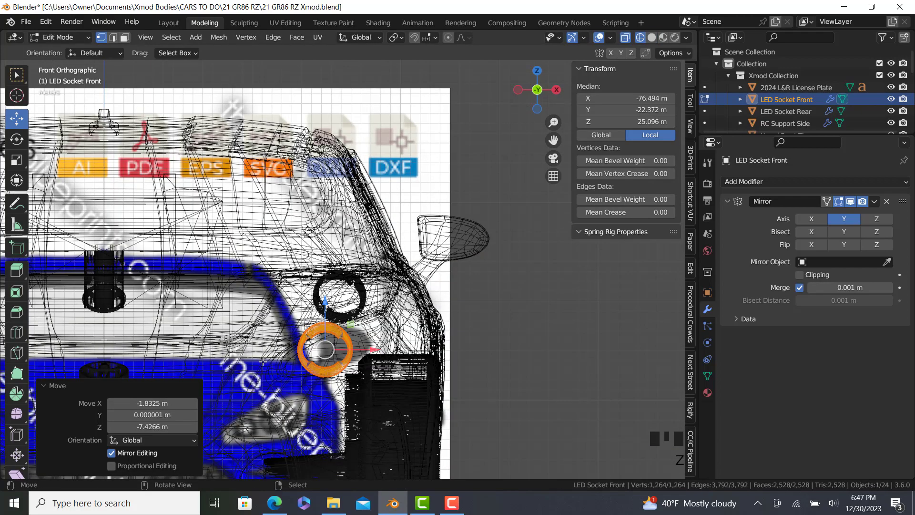
{"action": "scroll", "coordinate": [348, 363], "scroll_direction": "up", "scroll_amount": 3}
{"action": "key", "text": "g"}
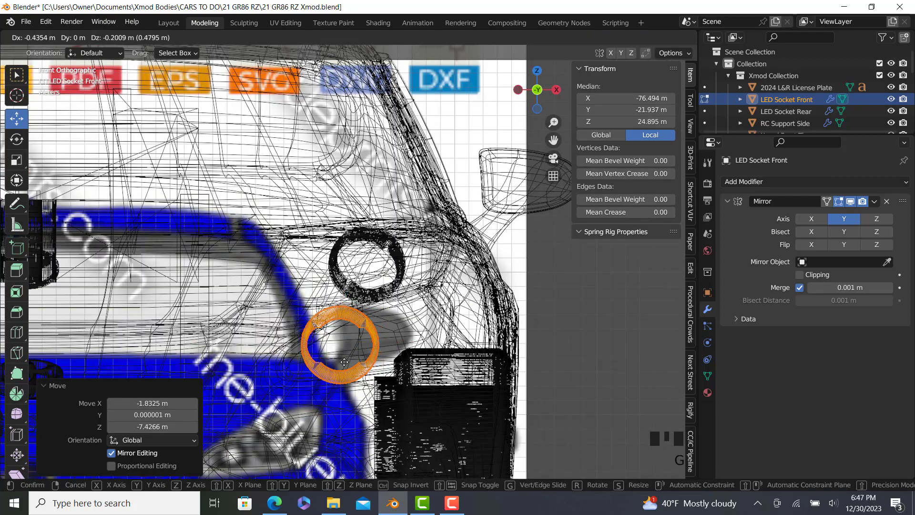
{"action": "left_click", "coordinate": [346, 367]}
{"action": "key", "text": "z"}
{"action": "left_click", "coordinate": [405, 353]}
Slide the LED Socket Front rearward along Y into the body behind the headlight.
{"action": "scroll", "coordinate": [403, 346], "scroll_direction": "down", "scroll_amount": 3}
{"action": "key", "text": "KP_3"}
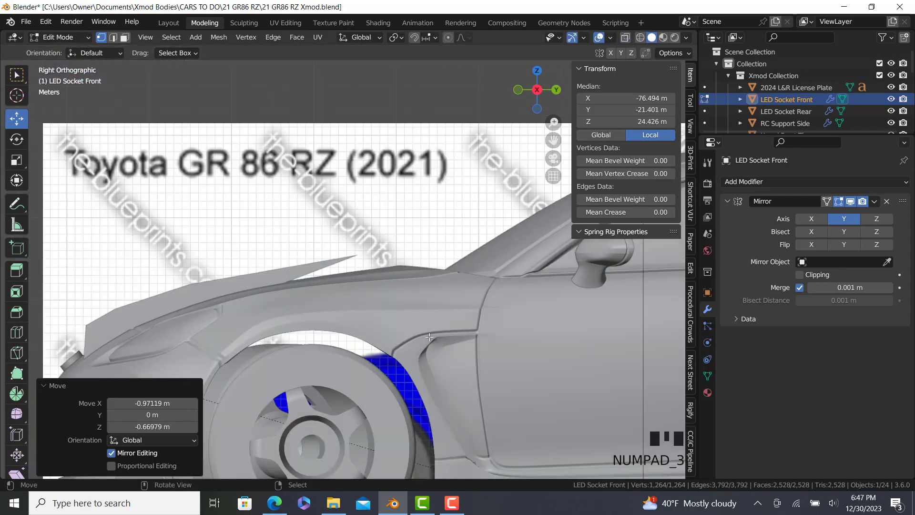
{"action": "middle_click_drag", "start_coordinate": [297, 265], "coordinate": [410, 240], "text": "shift"}
{"action": "scroll", "coordinate": [414, 241], "scroll_direction": "down", "scroll_amount": 3}
{"action": "left_click_drag", "start_coordinate": [200, 285], "coordinate": [377, 281]}
{"action": "scroll", "coordinate": [362, 276], "scroll_direction": "up", "scroll_amount": 4}
{"action": "key", "text": "shift+z"}
{"action": "mouse_move", "coordinate": [309, 280]}
{"action": "left_mouse_down"}
{"action": "mouse_move", "coordinate": [373, 274]}
{"action": "mouse_move", "coordinate": [392, 285]}
{"action": "left_mouse_up"}
{"action": "key", "text": "shift+z"}
Stretch the LED Socket Front's front end ring forward along Y and rotate it 16.1° to match the headlight's slope.
{"action": "key", "text": "z"}
{"action": "right_click", "coordinate": [308, 345]}
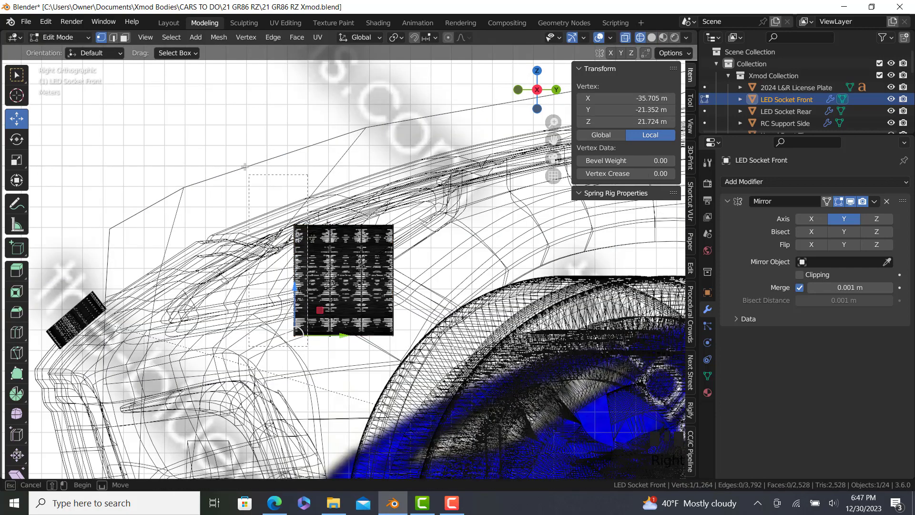
{"action": "left_click_drag", "start_coordinate": [240, 162], "coordinate": [240, 162]}
{"action": "left_click", "coordinate": [372, 347]}
{"action": "left_click_drag", "start_coordinate": [339, 279], "coordinate": [267, 280]}
{"action": "key", "text": "z"}
{"action": "left_click", "coordinate": [370, 343]}
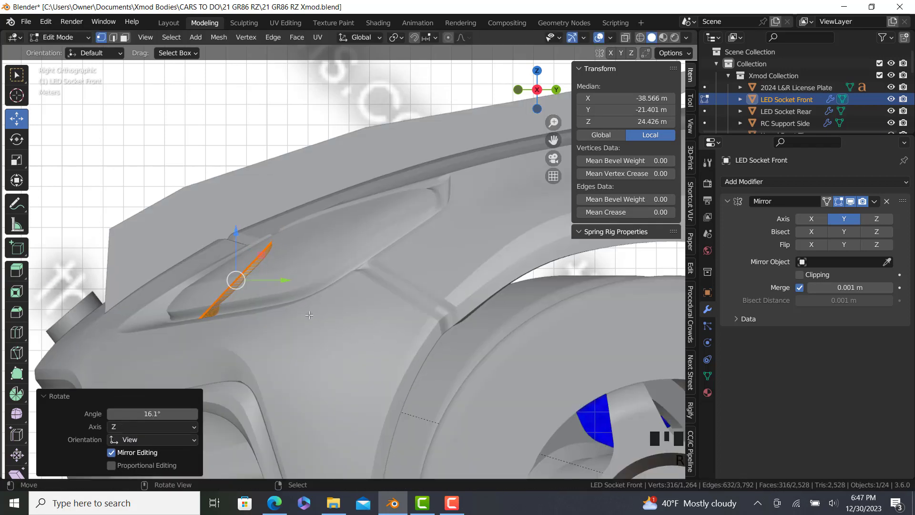
{"action": "key", "text": "g"}
{"action": "key", "text": "y"}
{"action": "left_click", "coordinate": [286, 281]}
Scale the LED Socket Front's front end ring by 0.941 and 0.856, and nudge it about 0.05 m forward along Y.
{"action": "key", "text": "KP_7"}
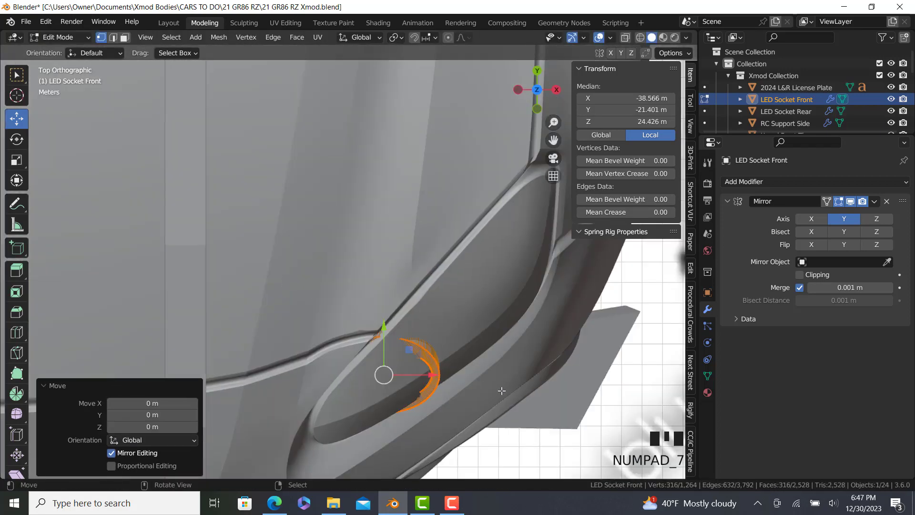
{"action": "left_click", "coordinate": [493, 360]}
{"action": "middle_click_drag", "start_coordinate": [492, 359], "coordinate": [424, 322]}
{"action": "left_click", "coordinate": [363, 318]}
{"action": "key", "text": "shift+z"}
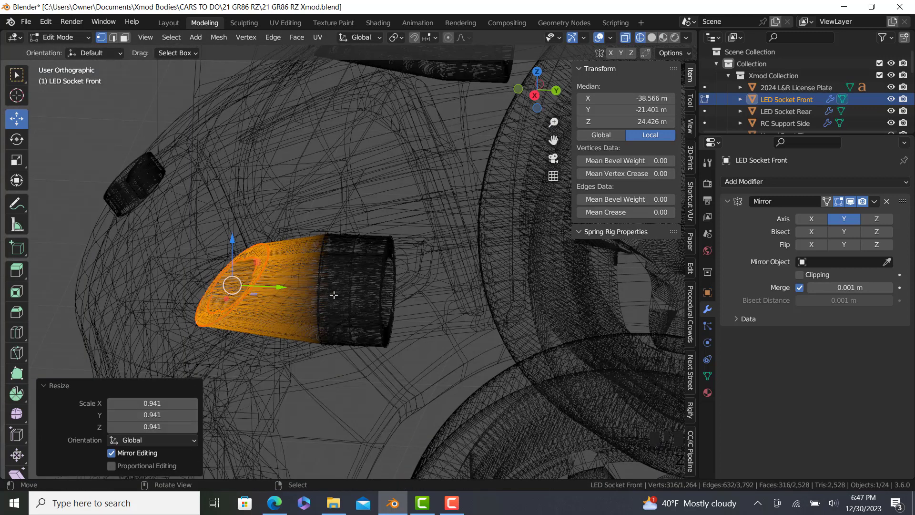
{"action": "key", "text": "z"}
{"action": "left_click", "coordinate": [277, 290]}
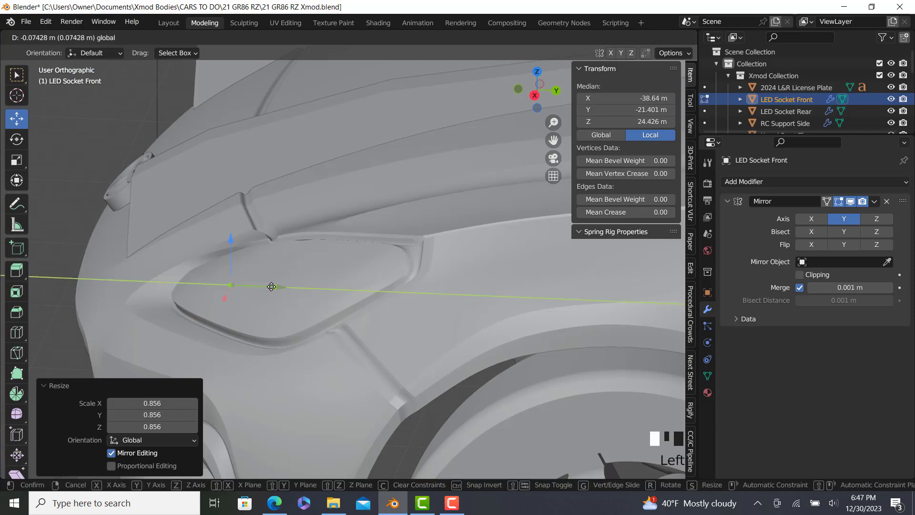
{"action": "left_click", "coordinate": [261, 286]}
Move the back section of the LED Socket Front slightly forward along Y, away from the wheel.
{"action": "key", "text": "shift+z"}
{"action": "left_click", "coordinate": [401, 349]}
{"action": "key", "text": "KP_3"}
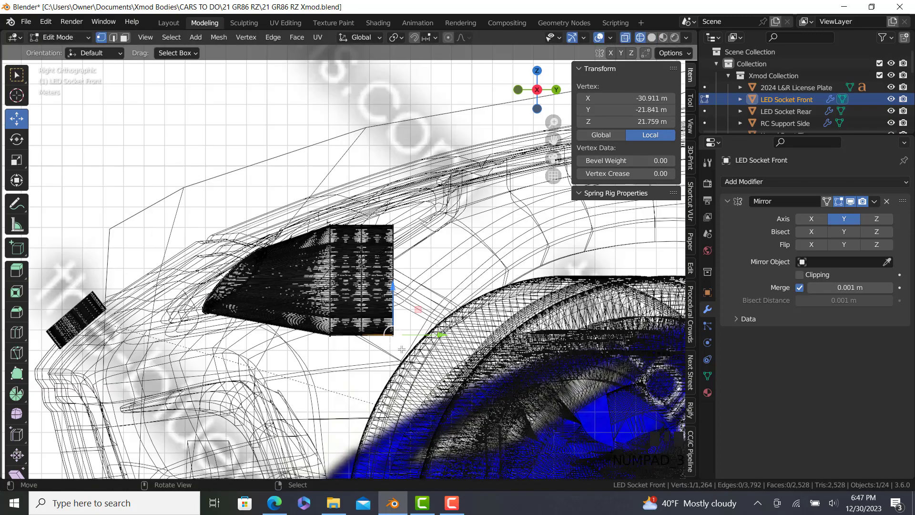
{"action": "left_click_drag", "start_coordinate": [341, 147], "coordinate": [317, 143]}
{"action": "key", "text": "z"}
{"action": "left_click", "coordinate": [369, 143]}
{"action": "mouse_move", "coordinate": [369, 143]}
{"action": "middle_mouse_down"}
{"action": "mouse_move", "coordinate": [389, 154]}
{"action": "mouse_move", "coordinate": [374, 158]}
{"action": "middle_mouse_up"}
{"action": "left_click_drag", "start_coordinate": [404, 286], "coordinate": [376, 286]}
{"action": "middle_click_drag", "start_coordinate": [376, 286], "coordinate": [370, 304]}
{"action": "key", "text": "shift+z"}
{"action": "key", "text": "shift+z"}
{"action": "left_click_drag", "start_coordinate": [370, 303], "coordinate": [389, 305]}
{"action": "key", "text": "z"}
{"action": "left_click", "coordinate": [318, 303]}
Lower the LED Socket Front's front end ring slightly along Z inside the headlight.
{"action": "right_click", "coordinate": [262, 267]}
{"action": "key", "text": "KP_3"}
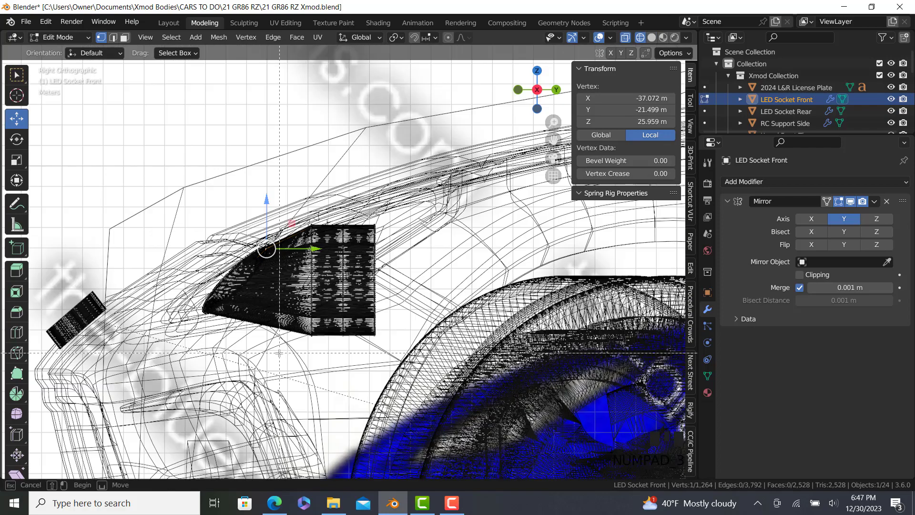
{"action": "left_click_drag", "start_coordinate": [279, 352], "coordinate": [191, 224]}
{"action": "key", "text": "shift+z"}
{"action": "mouse_move", "coordinate": [271, 220]}
{"action": "middle_mouse_down"}
{"action": "mouse_move", "coordinate": [255, 265]}
{"action": "mouse_move", "coordinate": [226, 265]}
{"action": "middle_mouse_up"}
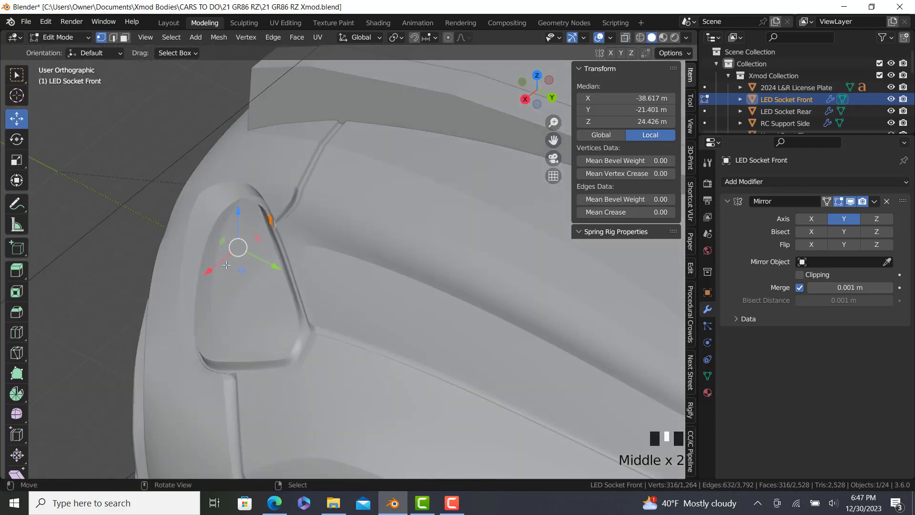
{"action": "left_click", "coordinate": [237, 218]}
{"action": "key", "text": "Tab"}
Move the front face of the Xmods RSX Slot rearward along Y into the front bumper opening.
{"action": "scroll", "coordinate": [236, 232], "scroll_direction": "down", "scroll_amount": 5}
{"action": "key", "text": "KP_2"}
{"action": "key", "text": "KP_3"}
{"action": "middle_click_drag", "start_coordinate": [242, 231], "coordinate": [307, 374]}
{"action": "scroll", "coordinate": [544, 381], "scroll_direction": "down", "scroll_amount": 3}
{"action": "left_click", "coordinate": [305, 373]}
{"action": "scroll", "coordinate": [300, 364], "scroll_direction": "up", "scroll_amount": 4}
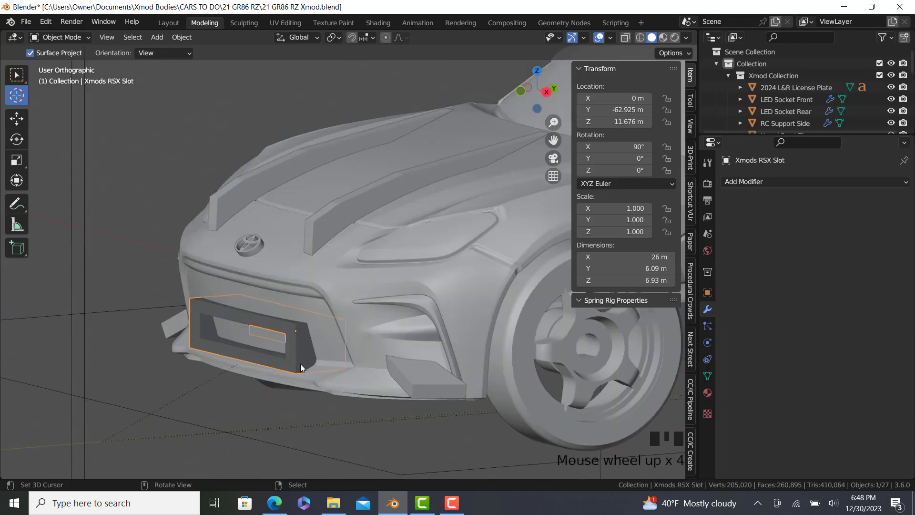
{"action": "key", "text": "KP_3"}
{"action": "key", "text": "Tab"}
{"action": "scroll", "coordinate": [291, 365], "scroll_direction": "up", "scroll_amount": 2}
{"action": "key", "text": "z"}
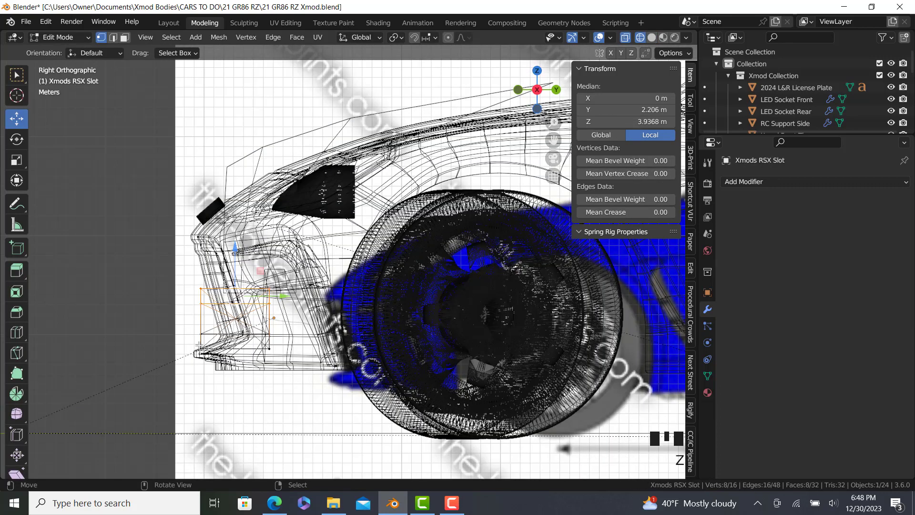
{"action": "left_click_drag", "start_coordinate": [140, 252], "coordinate": [139, 250]}
{"action": "key", "text": "z"}
{"action": "middle_click_drag", "start_coordinate": [237, 315], "coordinate": [268, 332]}
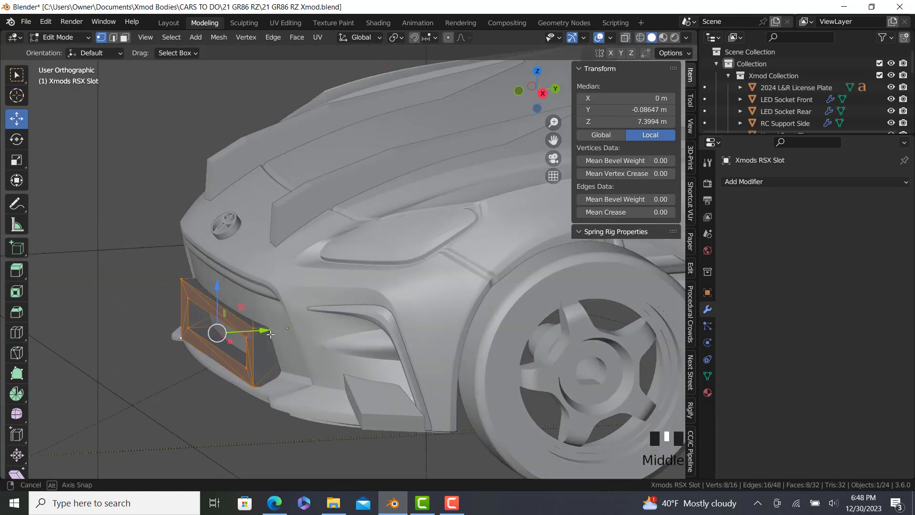
{"action": "left_click_drag", "start_coordinate": [268, 331], "coordinate": [270, 331]}
{"action": "left_click", "coordinate": [278, 333]}
{"action": "mouse_move", "coordinate": [277, 333]}
{"action": "middle_mouse_down"}
{"action": "mouse_move", "coordinate": [238, 336]}
{"action": "mouse_move", "coordinate": [262, 335]}
{"action": "middle_mouse_up"}
{"action": "scroll", "coordinate": [262, 335], "scroll_direction": "up", "scroll_amount": 2}
{"action": "left_click_drag", "start_coordinate": [269, 328], "coordinate": [286, 334]}
{"action": "key", "text": "Tab"}
Open the RC Support Front for editing and reposition its vertices near the front bumper.
{"action": "middle_click_drag", "start_coordinate": [286, 351], "coordinate": [346, 300]}
{"action": "right_click", "coordinate": [304, 307]}
{"action": "key", "text": "Tab"}
{"action": "left_click_drag", "start_coordinate": [338, 289], "coordinate": [336, 296]}
{"action": "middle_click_drag", "start_coordinate": [336, 296], "coordinate": [264, 234]}
{"action": "scroll", "coordinate": [246, 233], "scroll_direction": "up", "scroll_amount": 3}
{"action": "left_click", "coordinate": [245, 232]}
{"action": "left_click", "coordinate": [164, 237]}
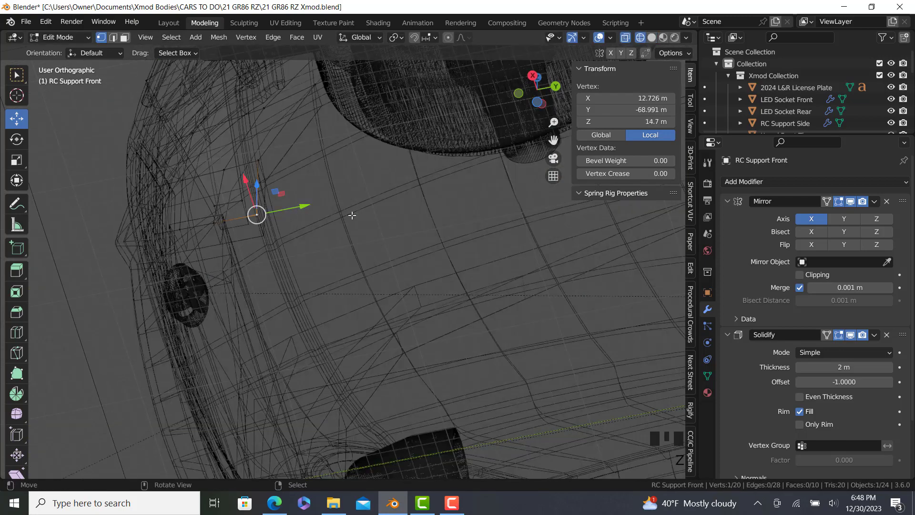
{"action": "left_click", "coordinate": [321, 229]}
{"action": "key", "text": "z"}
{"action": "key", "text": "z"}
Move the RC Support Front's edge behind the front bumper about 2.00 m forward along Y.
{"action": "right_click", "coordinate": [242, 200]}
{"action": "right_click", "coordinate": [215, 206], "text": "ctrl"}
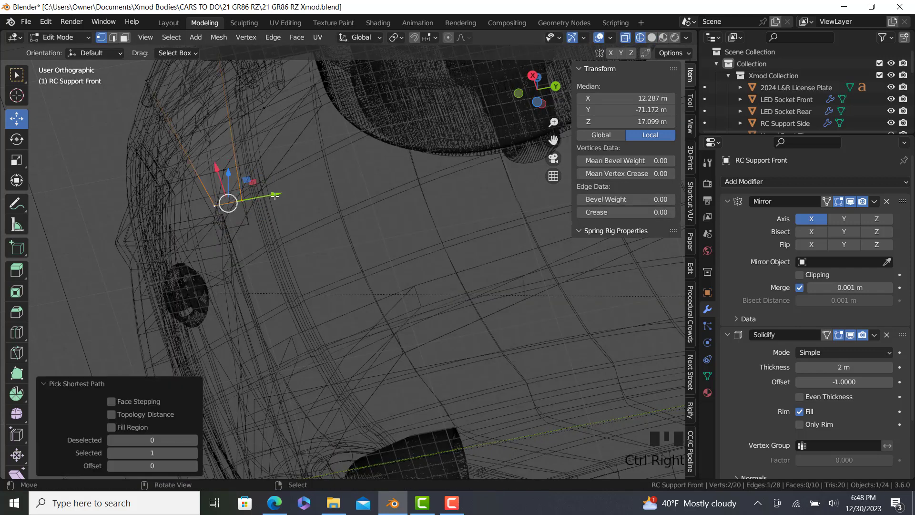
{"action": "left_click_drag", "start_coordinate": [276, 195], "coordinate": [252, 197]}
{"action": "key", "text": "shift+z"}
{"action": "scroll", "coordinate": [312, 200], "scroll_direction": "down", "scroll_amount": 4}
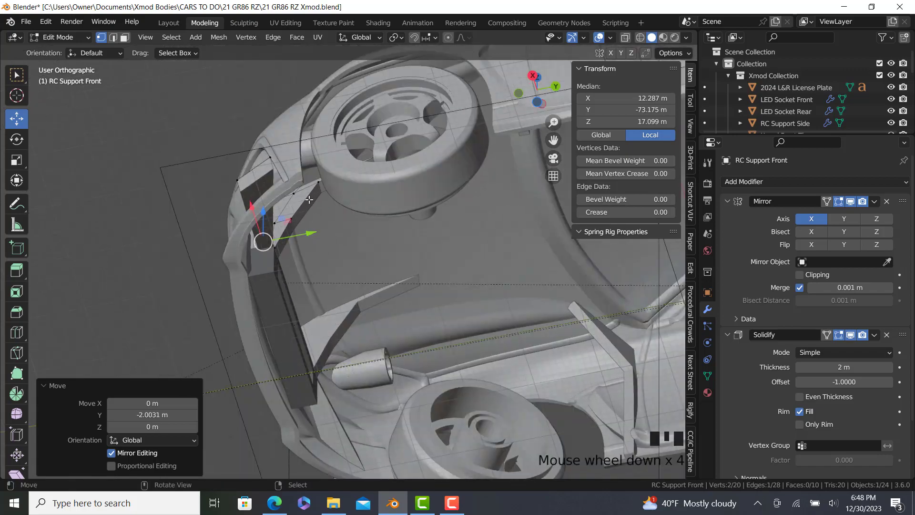
Lower the RC Support Front's vertex near the hood along Z.
{"action": "middle_click_drag", "start_coordinate": [308, 200], "coordinate": [331, 199]}
{"action": "right_click", "coordinate": [338, 163]}
{"action": "middle_click_drag", "start_coordinate": [509, 119], "coordinate": [551, 212]}
{"action": "key", "text": "z"}
{"action": "left_click", "coordinate": [468, 219]}
{"action": "middle_click_drag", "start_coordinate": [468, 221], "coordinate": [388, 216]}
{"action": "scroll", "coordinate": [362, 215], "scroll_direction": "up", "scroll_amount": 3}
{"action": "left_click_drag", "start_coordinate": [357, 201], "coordinate": [357, 227]}
{"action": "key", "text": "shift+z"}
Select the RC Support Front's lower front vertices protruding through the hood and move them down along Z.
{"action": "right_click", "coordinate": [221, 294]}
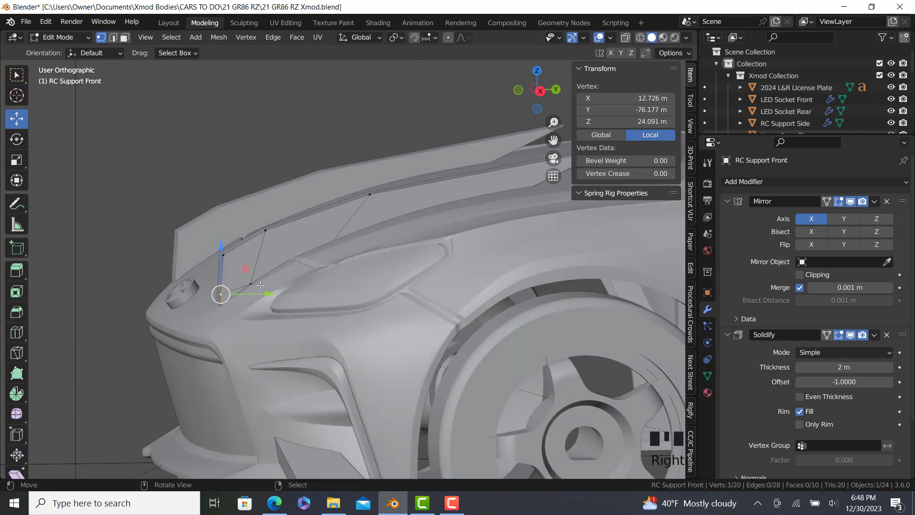
{"action": "right_click", "coordinate": [256, 284], "text": "ctrl"}
{"action": "key", "text": "z"}
{"action": "left_click", "coordinate": [216, 277]}
{"action": "left_click_drag", "start_coordinate": [235, 244], "coordinate": [219, 279]}
{"action": "right_click", "coordinate": [222, 305]}
Lower the RC Support Front's upper edge vertices together along Z toward the hood surface.
{"action": "key", "text": "z"}
{"action": "right_click", "coordinate": [224, 254]}
{"action": "right_click", "coordinate": [363, 197], "text": "ctrl"}
{"action": "key", "text": "g"}
{"action": "key", "text": "z"}
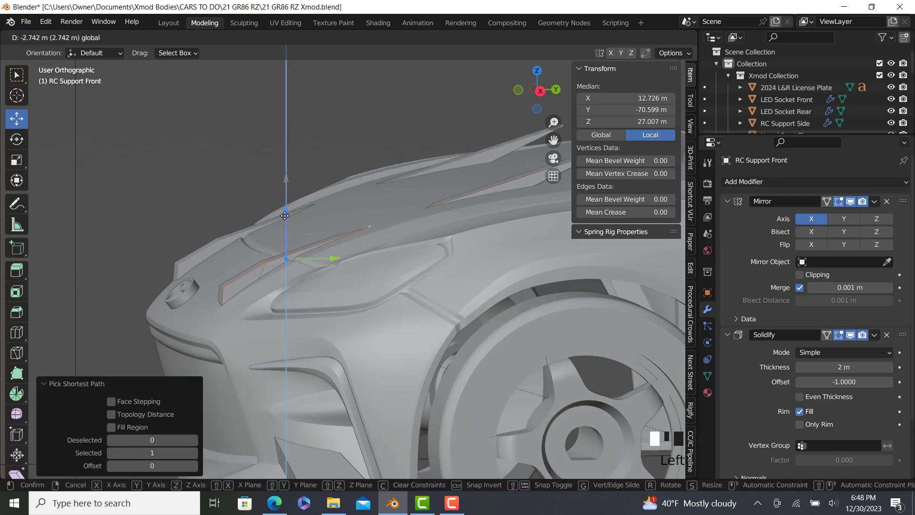
{"action": "left_click_drag", "start_coordinate": [280, 226], "coordinate": [280, 226]}
Sink the RC Support Front's leading edge beneath the hood, moving its front corner vertex about 0.45 m down along Z.
{"action": "scroll", "coordinate": [273, 250], "scroll_direction": "up", "scroll_amount": 2}
{"action": "right_click", "coordinate": [262, 271]}
{"action": "right_click", "coordinate": [202, 304], "text": "ctrl"}
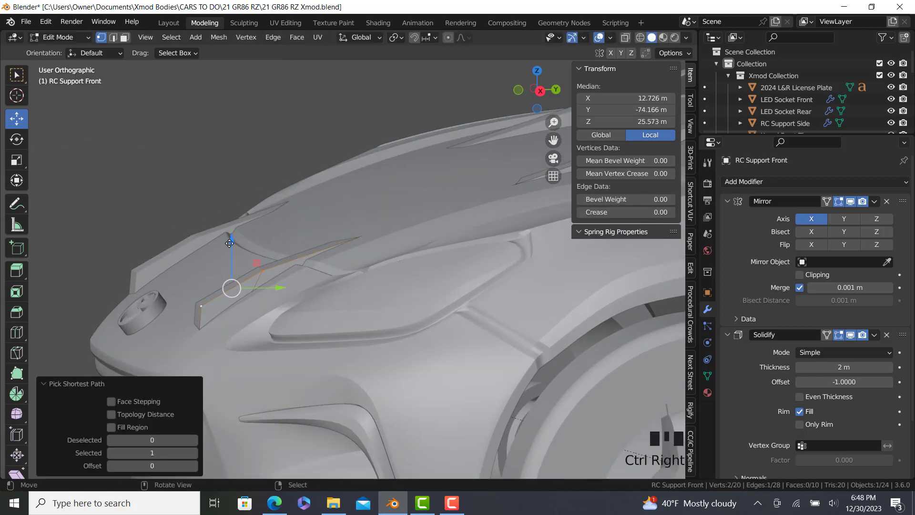
{"action": "mouse_move", "coordinate": [229, 245]}
{"action": "left_mouse_down"}
{"action": "mouse_move", "coordinate": [230, 264]}
{"action": "mouse_move", "coordinate": [202, 286]}
{"action": "left_mouse_up"}
{"action": "key", "text": "z"}
{"action": "left_click", "coordinate": [154, 263]}
{"action": "right_click", "coordinate": [202, 318]}
{"action": "key", "text": "z"}
{"action": "left_click", "coordinate": [242, 285]}
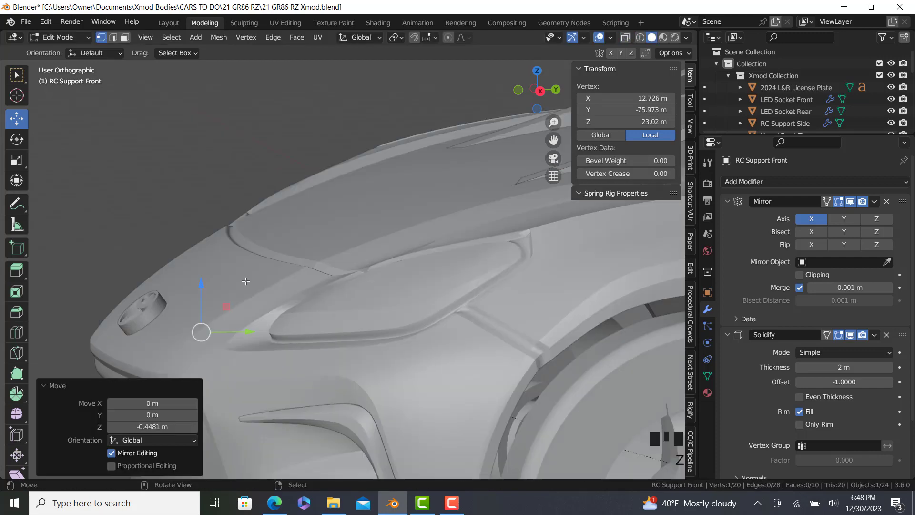
Move the rear tip vertex of the RC Support Front about 6.54 m rearward along Y.
{"action": "scroll", "coordinate": [240, 283], "scroll_direction": "down", "scroll_amount": 2}
{"action": "middle_click_drag", "start_coordinate": [240, 283], "coordinate": [145, 304], "text": "shift"}
{"action": "right_click", "coordinate": [362, 226]}
{"action": "key", "text": "KP_3"}
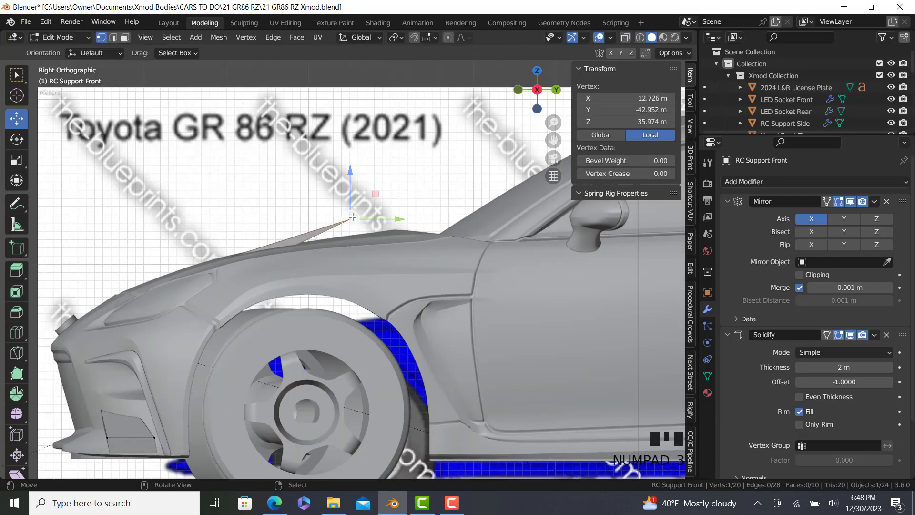
{"action": "left_click_drag", "start_coordinate": [422, 221], "coordinate": [451, 221]}
{"action": "key", "text": "z"}
{"action": "left_click", "coordinate": [375, 228]}
{"action": "scroll", "coordinate": [254, 280], "scroll_direction": "up", "scroll_amount": 1}
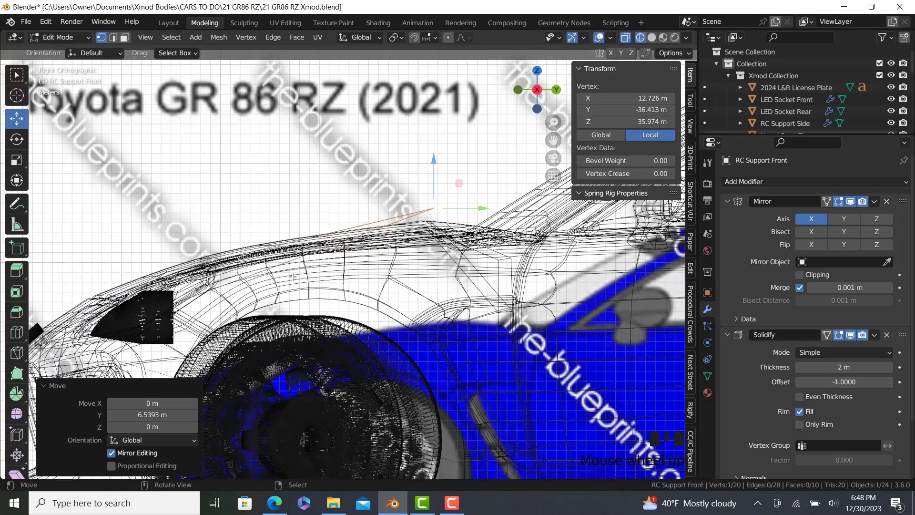
Lower the rear tip vertex of the RC Support Front about 1.5 m along Z below the hood.
{"action": "left_click_drag", "start_coordinate": [434, 177], "coordinate": [437, 188]}
{"action": "key", "text": "z"}
{"action": "left_click", "coordinate": [504, 189]}
{"action": "middle_click_drag", "start_coordinate": [431, 215], "coordinate": [397, 243]}
{"action": "mouse_move", "coordinate": [389, 229]}
{"action": "left_mouse_down"}
{"action": "mouse_move", "coordinate": [390, 218]}
{"action": "mouse_move", "coordinate": [392, 233]}
{"action": "left_mouse_up"}
Add one loop cut to the RC Support Front's brace under the hood and adjust the brace's vertices along Z.
{"action": "scroll", "coordinate": [392, 233], "scroll_direction": "down", "scroll_amount": 3}
{"action": "middle_click_drag", "start_coordinate": [392, 232], "coordinate": [296, 277]}
{"action": "scroll", "coordinate": [343, 243], "scroll_direction": "up", "scroll_amount": 4}
{"action": "key", "text": "Tab"}
{"action": "key", "text": "Tab"}
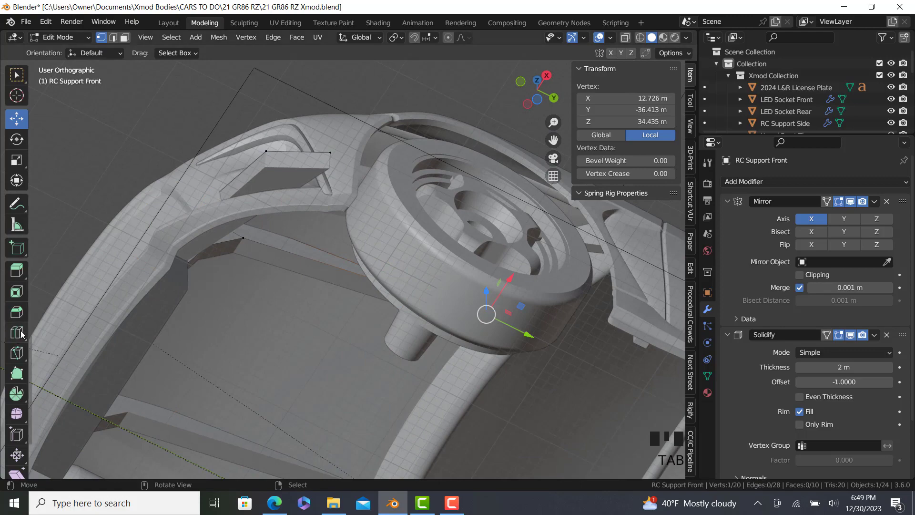
{"action": "double_click", "coordinate": [309, 242]}
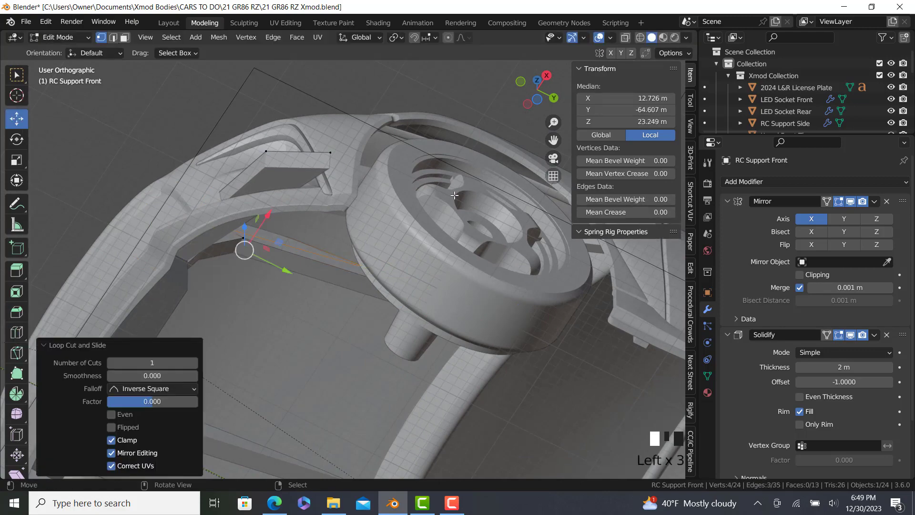
{"action": "middle_click_drag", "start_coordinate": [454, 192], "coordinate": [370, 258]}
{"action": "left_click", "coordinate": [371, 275]}
{"action": "scroll", "coordinate": [386, 264], "scroll_direction": "up", "scroll_amount": 3}
{"action": "left_click_drag", "start_coordinate": [369, 258], "coordinate": [377, 233]}
{"action": "middle_click_drag", "start_coordinate": [377, 233], "coordinate": [365, 300]}
{"action": "left_click_drag", "start_coordinate": [365, 244], "coordinate": [363, 261]}
Examine the hood, headlight and front fender for any support geometry poking through the car body.
{"action": "key", "text": "Tab"}
{"action": "key", "text": "Tab"}
{"action": "key", "text": "Tab"}
{"action": "scroll", "coordinate": [391, 311], "scroll_direction": "down", "scroll_amount": 7}
{"action": "middle_click_drag", "start_coordinate": [369, 413], "coordinate": [419, 464]}
{"action": "scroll", "coordinate": [405, 352], "scroll_direction": "up", "scroll_amount": 1}
{"action": "right_click", "coordinate": [539, 422]}
{"action": "scroll", "coordinate": [396, 336], "scroll_direction": "up", "scroll_amount": 5}
{"action": "middle_click_drag", "start_coordinate": [397, 335], "coordinate": [374, 333]}
{"action": "middle_click_drag", "start_coordinate": [290, 310], "coordinate": [319, 299]}
{"action": "left_click", "coordinate": [329, 315]}
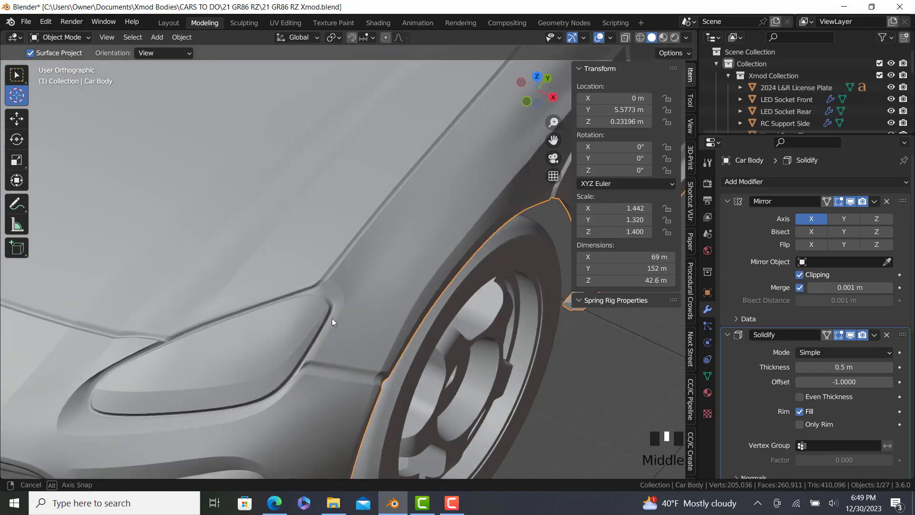
{"action": "key", "text": "Tab"}
{"action": "scroll", "coordinate": [321, 269], "scroll_direction": "up", "scroll_amount": 8}
{"action": "key", "text": "Tab"}
{"action": "scroll", "coordinate": [323, 267], "scroll_direction": "down", "scroll_amount": 8}
{"action": "scroll", "coordinate": [382, 238], "scroll_direction": "down", "scroll_amount": 1}
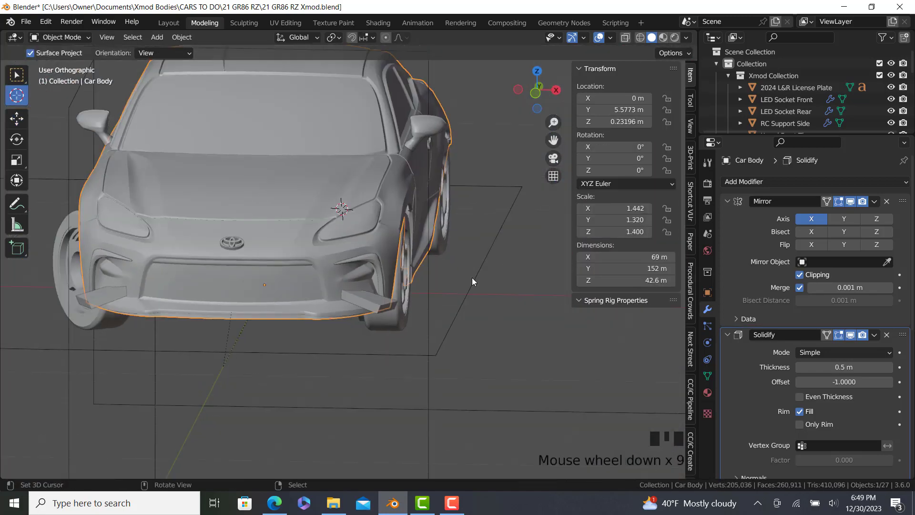
Pull the outer edge and corner vertex of the RC Support Front's plate in the lower bumper inward along X.
{"action": "key", "text": "Tab"}
{"action": "scroll", "coordinate": [367, 309], "scroll_direction": "up", "scroll_amount": 5}
{"action": "left_click", "coordinate": [482, 272], "text": "ctrl"}
{"action": "middle_click_drag", "start_coordinate": [482, 272], "coordinate": [399, 341]}
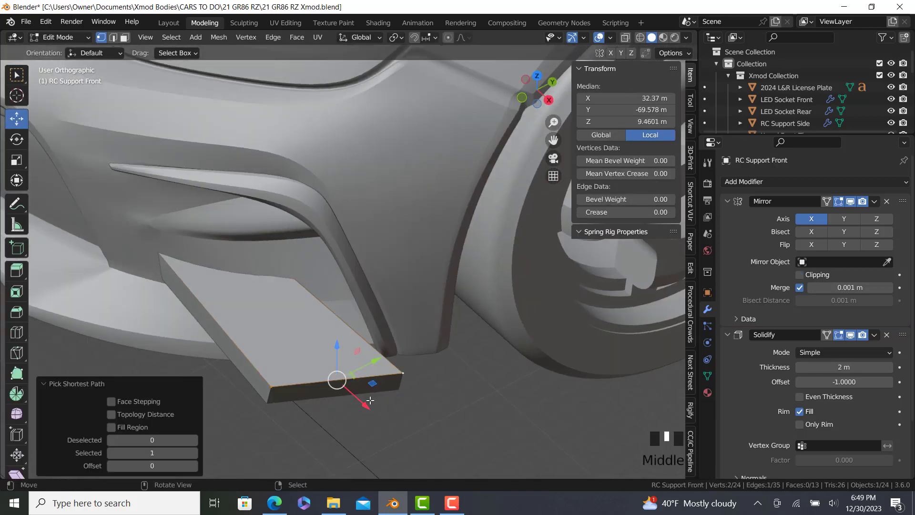
{"action": "left_click_drag", "start_coordinate": [370, 400], "coordinate": [295, 356]}
{"action": "right_click", "coordinate": [210, 332]}
{"action": "left_click_drag", "start_coordinate": [224, 348], "coordinate": [208, 339]}
{"action": "key", "text": "Tab"}
Inspect the front bumper supports and the overall fit of the car body around the wheels.
{"action": "scroll", "coordinate": [241, 396], "scroll_direction": "down", "scroll_amount": 3}
{"action": "middle_click_drag", "start_coordinate": [293, 359], "coordinate": [290, 287]}
{"action": "scroll", "coordinate": [434, 259], "scroll_direction": "down", "scroll_amount": 5}
{"action": "middle_click_drag", "start_coordinate": [472, 265], "coordinate": [447, 320]}
{"action": "scroll", "coordinate": [447, 320], "scroll_direction": "up", "scroll_amount": 2}
{"action": "mouse_move", "coordinate": [475, 274]}
{"action": "middle_mouse_down"}
{"action": "mouse_move", "coordinate": [479, 355]}
{"action": "mouse_move", "coordinate": [375, 357]}
{"action": "mouse_move", "coordinate": [364, 321]}
{"action": "middle_mouse_up"}
{"action": "left_click", "coordinate": [475, 373]}
Select the Car Body region around the front side of the rear wheel arch and move it about 0.92 m forward along Y.
{"action": "key", "text": "KP_3"}
{"action": "key", "text": "z"}
{"action": "scroll", "coordinate": [383, 269], "scroll_direction": "up", "scroll_amount": 2}
{"action": "right_click", "coordinate": [383, 267]}
{"action": "key", "text": "Tab"}
{"action": "scroll", "coordinate": [347, 375], "scroll_direction": "up", "scroll_amount": 5}
{"action": "middle_click_drag", "start_coordinate": [442, 166], "coordinate": [366, 266], "text": "shift"}
{"action": "right_click", "coordinate": [384, 220], "text": "ctrl"}
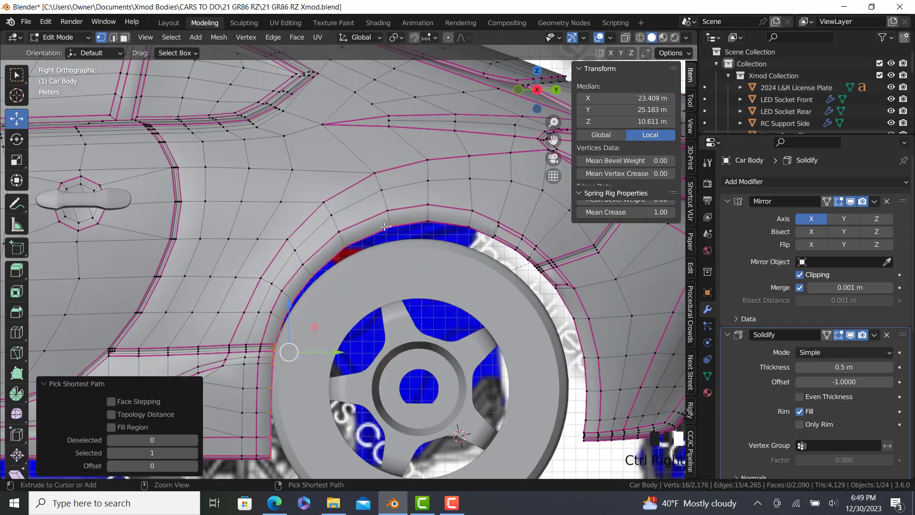
{"action": "middle_click_drag", "start_coordinate": [223, 310], "coordinate": [281, 268], "text": "shift"}
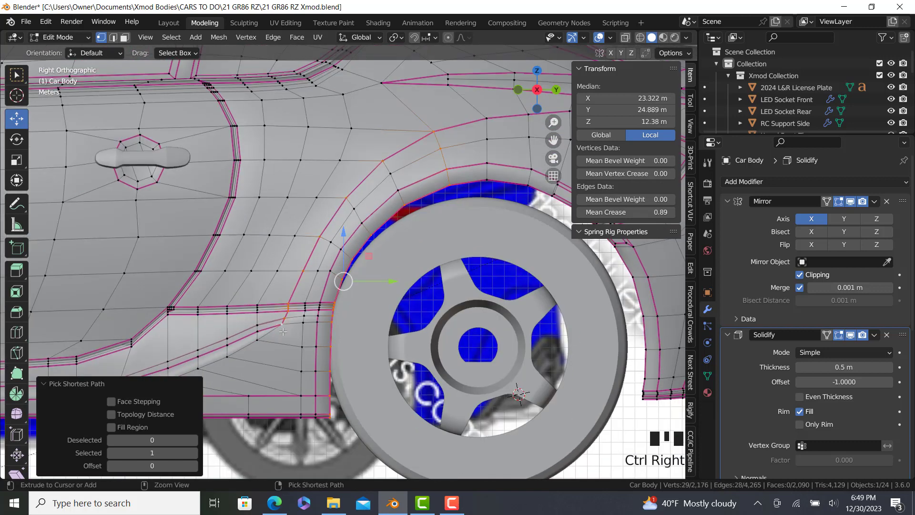
{"action": "middle_click_drag", "start_coordinate": [300, 370], "coordinate": [312, 330], "text": "shift"}
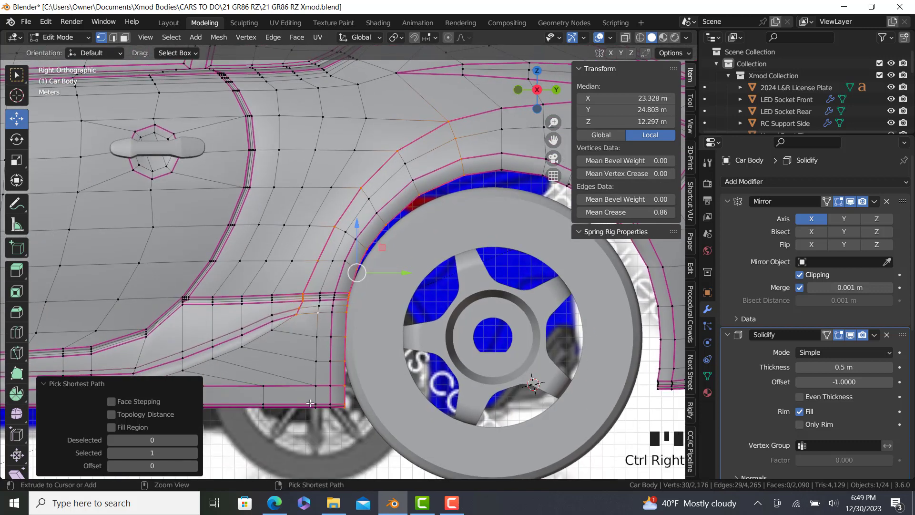
{"action": "key", "text": "d"}
{"action": "left_click_drag", "start_coordinate": [390, 289], "coordinate": [383, 289]}
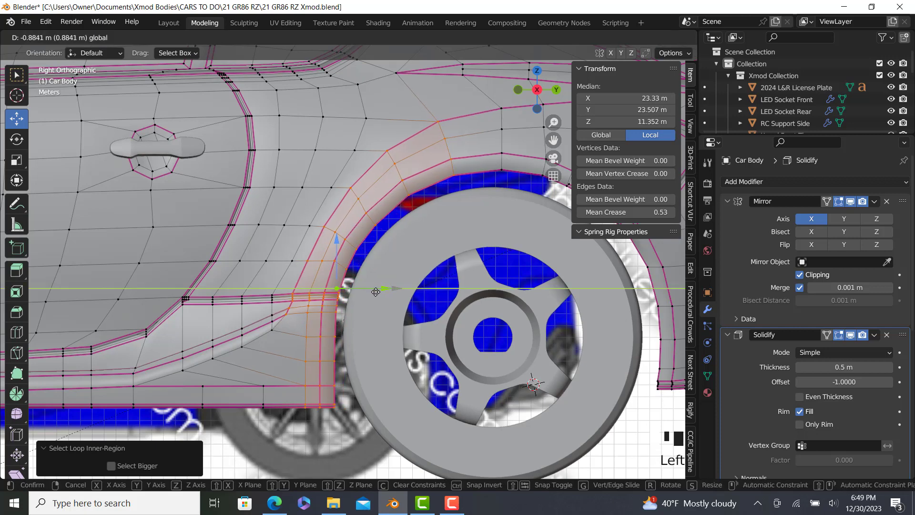
{"action": "left_click_drag", "start_coordinate": [375, 292], "coordinate": [377, 290]}
Select the front half of the rear wheel arch's rim edge and shift it slightly forward along Y.
{"action": "scroll", "coordinate": [381, 281], "scroll_direction": "down", "scroll_amount": 3}
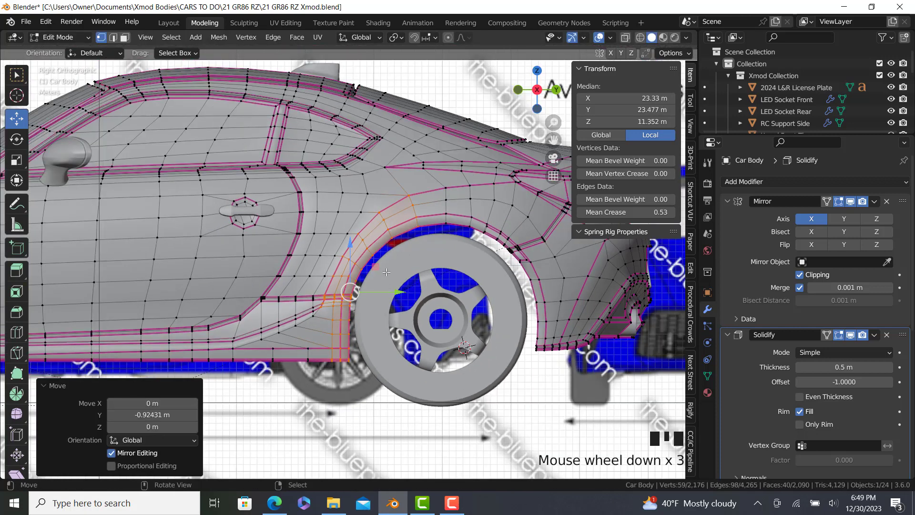
{"action": "scroll", "coordinate": [381, 296], "scroll_direction": "up", "scroll_amount": 3}
{"action": "left_click", "coordinate": [326, 417]}
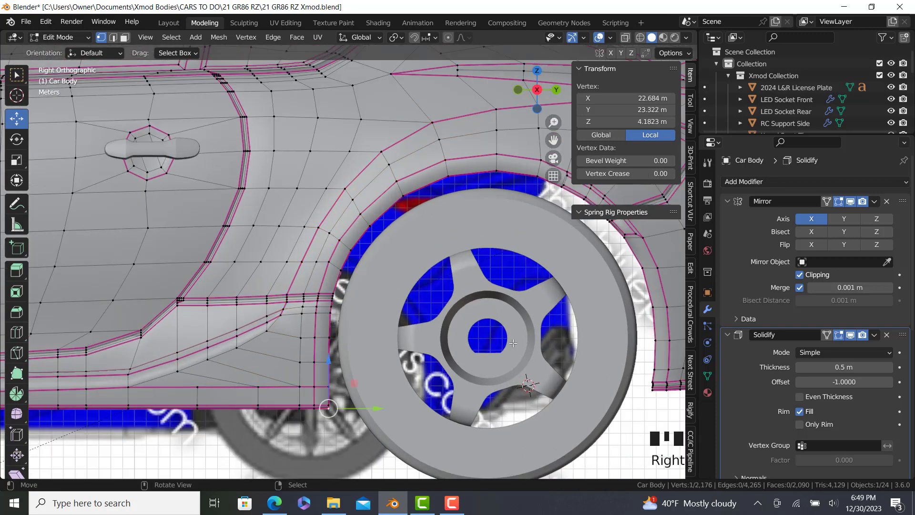
{"action": "middle_click_drag", "start_coordinate": [548, 210], "coordinate": [471, 217], "text": "shift"}
{"action": "right_click", "coordinate": [370, 183], "text": "ctrl"}
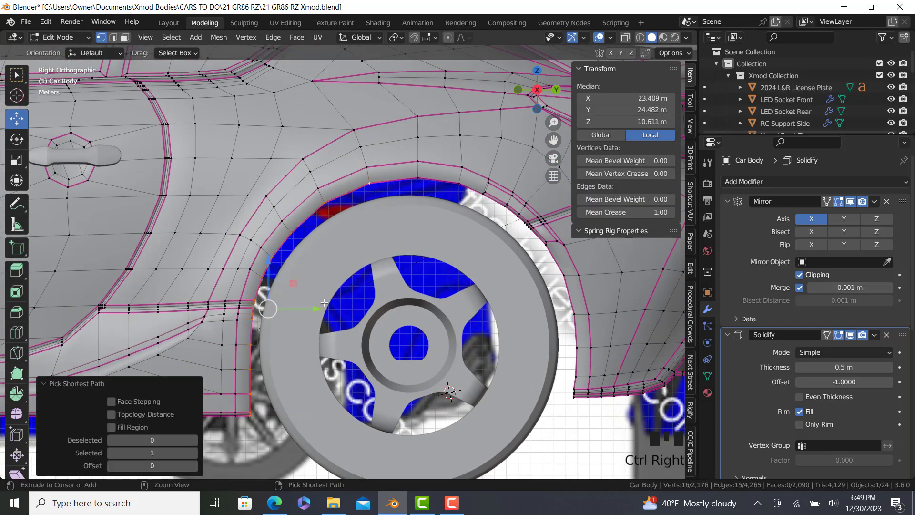
{"action": "left_click_drag", "start_coordinate": [317, 311], "coordinate": [314, 310]}
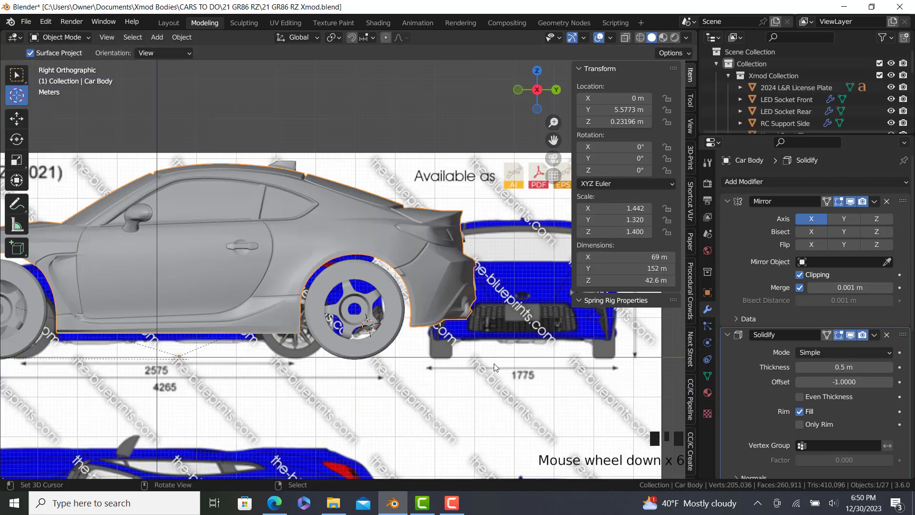
Display the car with Material Preview shading, hide the viewport side panels and frame the car body.
{"action": "middle_click_drag", "start_coordinate": [493, 363], "coordinate": [573, 411]}
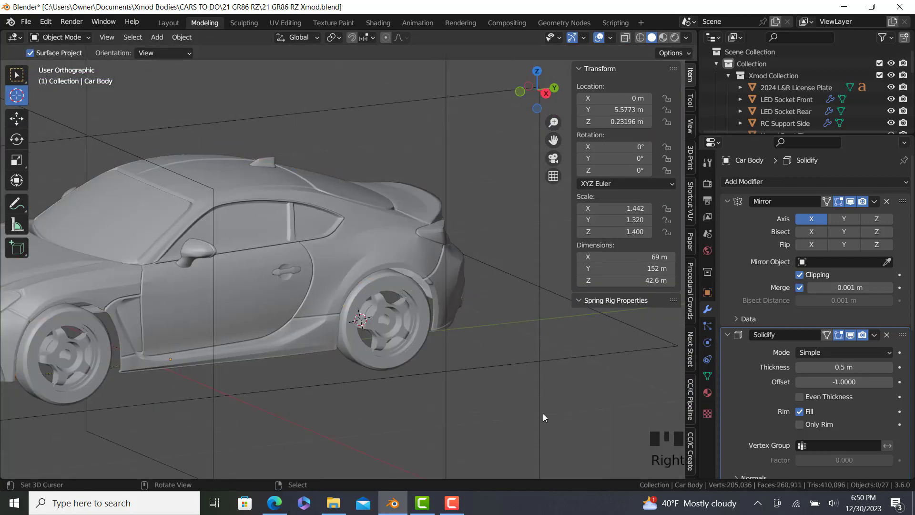
{"action": "key", "text": "z"}
{"action": "left_click", "coordinate": [486, 459]}
{"action": "middle_click_drag", "start_coordinate": [281, 315], "coordinate": [351, 318]}
{"action": "scroll", "coordinate": [560, 79], "scroll_direction": "down", "scroll_amount": 1}
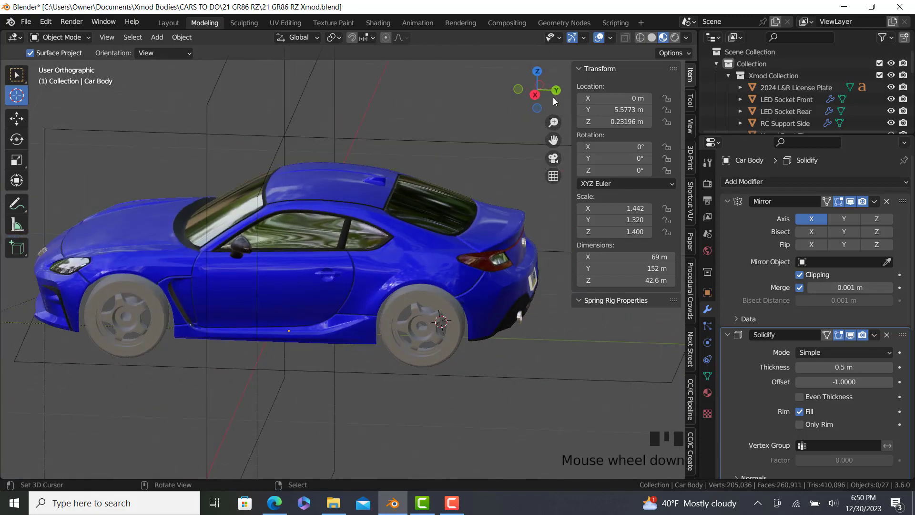
{"action": "middle_click_drag", "start_coordinate": [380, 234], "coordinate": [436, 239]}
{"action": "key", "text": "n"}
{"action": "key", "text": "t"}
{"action": "scroll", "coordinate": [421, 239], "scroll_direction": "up", "scroll_amount": 3}
{"action": "scroll", "coordinate": [413, 242], "scroll_direction": "down", "scroll_amount": 1}
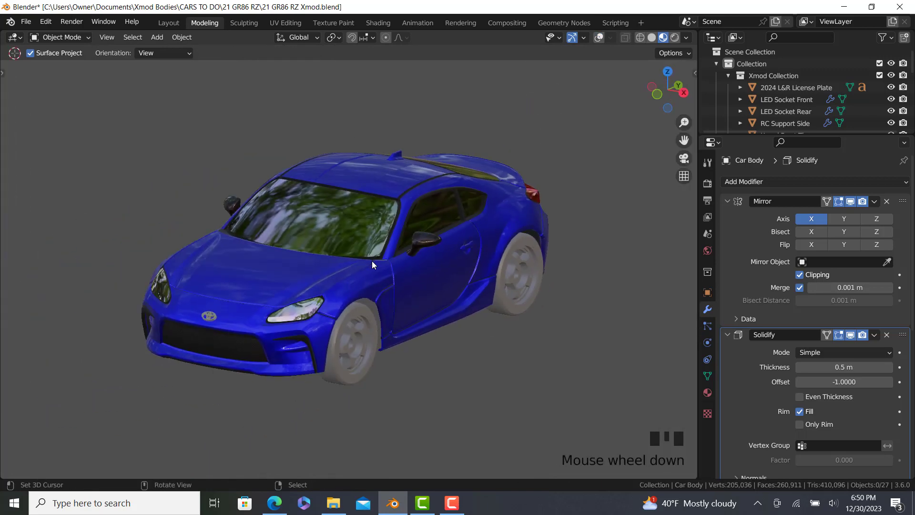
{"action": "key", "text": "KP_Decimal"}
{"action": "scroll", "coordinate": [356, 263], "scroll_direction": "up", "scroll_amount": 3}
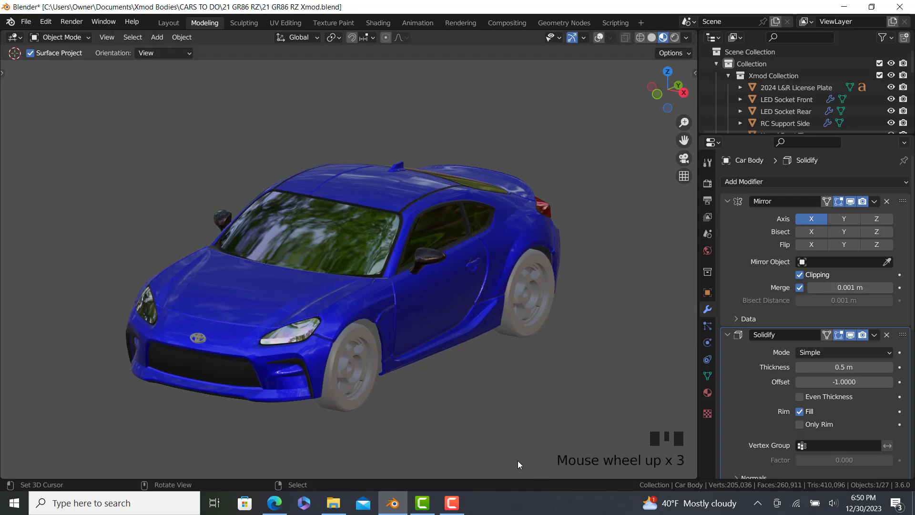
Examine the shaded car body and its wheel fit all around, from the front along one side, across the rear and back toward the front.
{"action": "key", "text": "KP_6"}
{"action": "key", "text": "KP_6"}
{"action": "key", "text": "KP_6"}
{"action": "key", "text": "KP_6"}
{"action": "key", "text": "KP_6"}
{"action": "key", "text": "KP_6"}
{"action": "key", "text": "KP_6"}
{"action": "key", "text": "KP_6"}
{"action": "key", "text": "KP_6"}
{"action": "key", "text": "KP_6"}
{"action": "key", "text": "KP_6"}
{"action": "key", "text": "KP_6"}
{"action": "key", "text": "KP_6"}
{"action": "key", "text": "KP_6"}
{"action": "key", "text": "KP_6"}
{"action": "key", "text": "KP_6"}
{"action": "key", "text": "KP_6"}
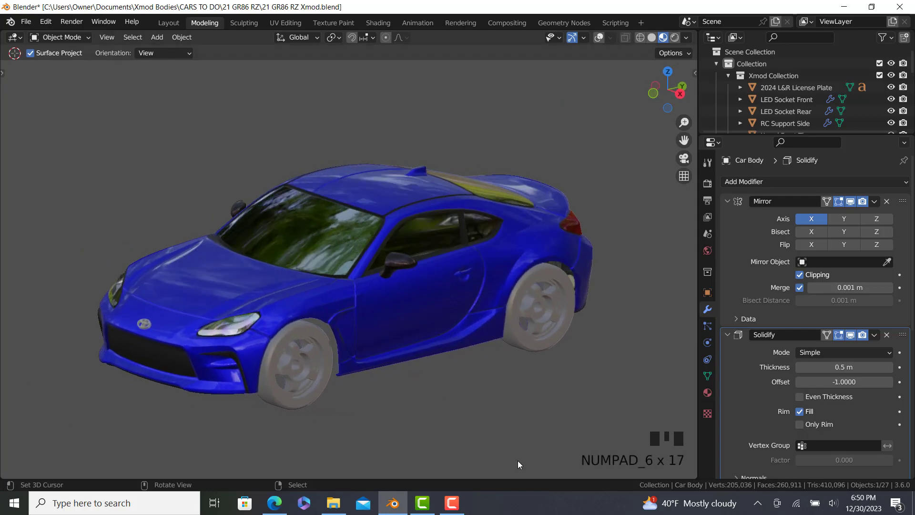
{"action": "key", "text": "KP_6"}
{"action": "key", "text": "KP_6"}
{"action": "key", "text": "KP_6"}
{"action": "key", "text": "KP_6"}
{"action": "key", "text": "KP_6"}
{"action": "key", "text": "KP_6"}
{"action": "key", "text": "KP_6"}
{"action": "key", "text": "KP_6"}
{"action": "key", "text": "KP_6"}
{"action": "key", "text": "KP_6"}
{"action": "key", "text": "KP_6"}
{"action": "key", "text": "KP_6"}
{"action": "key", "text": "KP_6"}
{"action": "key", "text": "KP_6"}
{"action": "key", "text": "KP_6"}
{"action": "key", "text": "KP_6"}
{"action": "key", "text": "KP_6"}
{"action": "key", "text": "KP_6"}
{"action": "key", "text": "KP_6"}
{"action": "key", "text": "KP_6"}
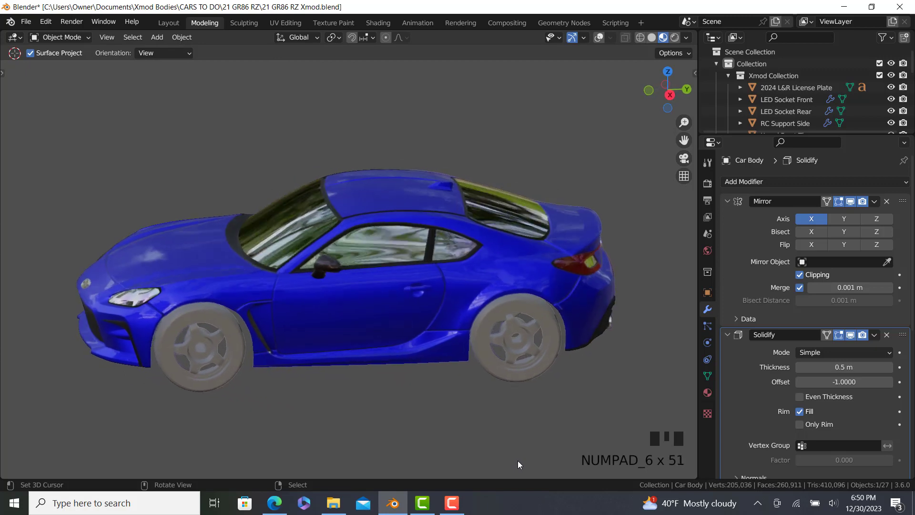
{"action": "key", "text": "KP_6"}
{"action": "key", "text": "KP_6"}
{"action": "key", "text": "KP_6"}
{"action": "key", "text": "KP_6"}
{"action": "key", "text": "KP_6"}
{"action": "key", "text": "KP_6"}
{"action": "key", "text": "KP_6"}
{"action": "key", "text": "KP_6"}
{"action": "key", "text": "KP_6"}
{"action": "key", "text": "KP_6"}
{"action": "key", "text": "KP_6"}
{"action": "key", "text": "KP_6"}
{"action": "key", "text": "KP_6"}
{"action": "key", "text": "KP_6"}
{"action": "key", "text": "KP_6"}
{"action": "key", "text": "KP_6"}
{"action": "key", "text": "KP_6"}
{"action": "key", "text": "KP_6"}
{"action": "key", "text": "KP_6"}
{"action": "key", "text": "KP_6"}
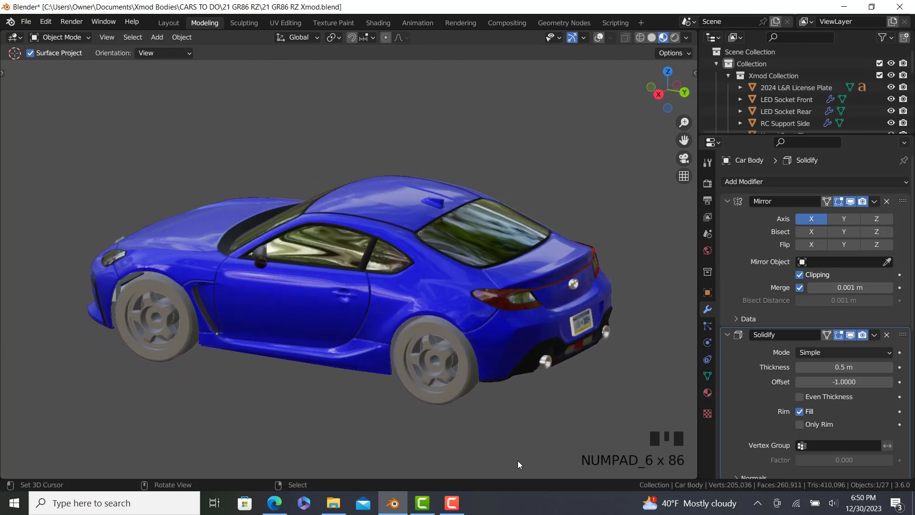
{"action": "key", "text": "KP_6"}
{"action": "key", "text": "KP_6"}
{"action": "key", "text": "KP_6"}
{"action": "key", "text": "KP_6"}
{"action": "key", "text": "KP_6"}
{"action": "key", "text": "KP_6"}
{"action": "key", "text": "KP_6"}
{"action": "key", "text": "KP_6"}
{"action": "key", "text": "KP_6"}
{"action": "key", "text": "KP_6"}
{"action": "key", "text": "KP_6"}
{"action": "key", "text": "KP_6"}
{"action": "key", "text": "KP_6"}
{"action": "key", "text": "KP_6"}
{"action": "key", "text": "KP_6"}
{"action": "key", "text": "KP_6"}
{"action": "key", "text": "KP_6"}
{"action": "key", "text": "KP_6"}
{"action": "key", "text": "KP_6"}
{"action": "key", "text": "KP_6"}
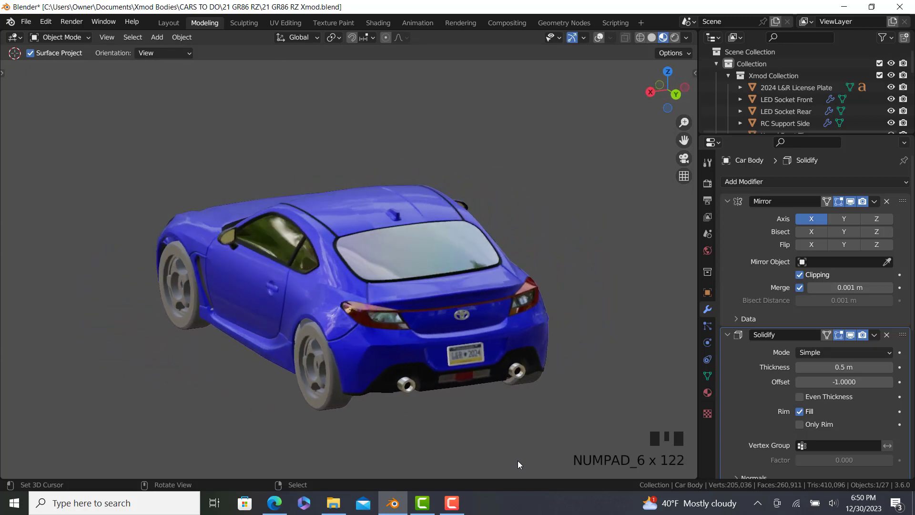
{"action": "key", "text": "KP_6"}
{"action": "key", "text": "KP_6"}
{"action": "key", "text": "KP_6"}
{"action": "key", "text": "KP_6"}
{"action": "key", "text": "KP_6"}
{"action": "key", "text": "KP_6"}
{"action": "key", "text": "KP_6"}
{"action": "key", "text": "KP_6"}
{"action": "key", "text": "KP_6"}
{"action": "key", "text": "KP_6"}
{"action": "key", "text": "KP_6"}
{"action": "key", "text": "KP_6"}
{"action": "key", "text": "KP_6"}
{"action": "key", "text": "KP_6"}
{"action": "key", "text": "KP_6"}
{"action": "key", "text": "KP_6"}
{"action": "key", "text": "KP_6"}
{"action": "key", "text": "KP_6"}
{"action": "key", "text": "KP_6"}
{"action": "key", "text": "KP_6"}
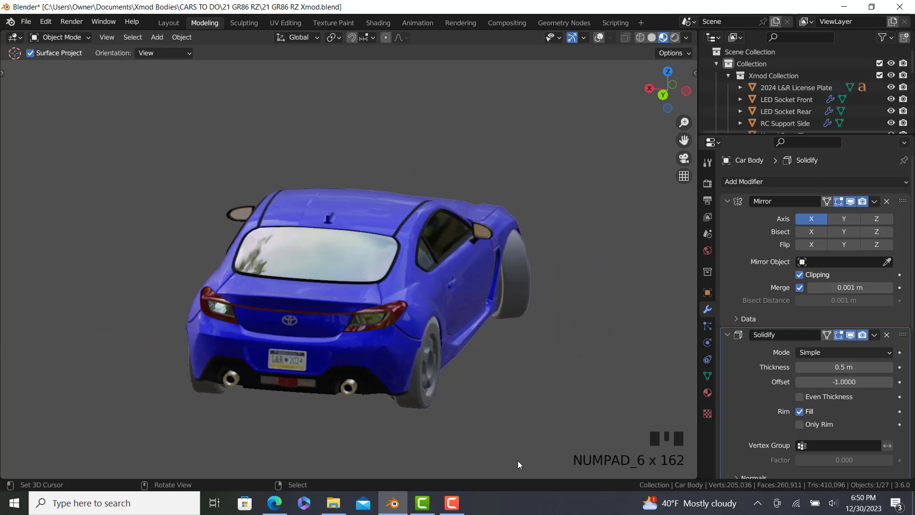
{"action": "key", "text": "KP_6"}
{"action": "key", "text": "KP_6"}
{"action": "key", "text": "KP_6"}
{"action": "key", "text": "KP_6"}
{"action": "key", "text": "KP_6"}
{"action": "key", "text": "KP_6"}
{"action": "key", "text": "KP_6"}
{"action": "key", "text": "KP_6"}
{"action": "key", "text": "KP_6"}
{"action": "key", "text": "KP_6"}
{"action": "key", "text": "KP_6"}
{"action": "key", "text": "KP_6"}
{"action": "key", "text": "KP_6"}
{"action": "key", "text": "KP_6"}
{"action": "key", "text": "KP_6"}
{"action": "key", "text": "KP_6"}
{"action": "key", "text": "KP_6"}
{"action": "key", "text": "KP_6"}
{"action": "key", "text": "KP_6"}
{"action": "key", "text": "KP_6"}
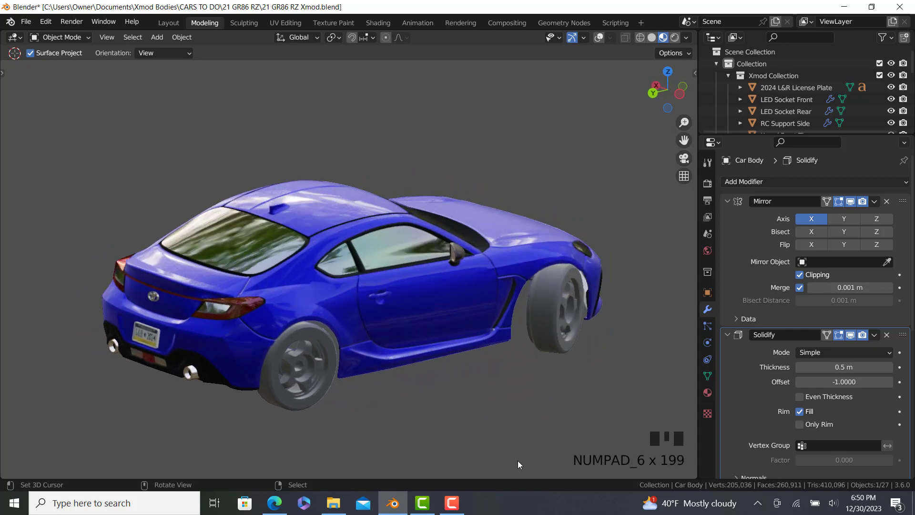
{"action": "key", "text": "KP_6"}
{"action": "key", "text": "KP_6"}
{"action": "key", "text": "KP_6"}
{"action": "key", "text": "KP_6"}
{"action": "key", "text": "KP_6"}
{"action": "key", "text": "KP_6"}
{"action": "key", "text": "KP_6"}
{"action": "key", "text": "KP_6"}
{"action": "key", "text": "KP_6"}
{"action": "key", "text": "KP_6"}
{"action": "key", "text": "KP_6"}
{"action": "key", "text": "KP_6"}
{"action": "key", "text": "KP_6"}
{"action": "key", "text": "KP_6"}
{"action": "key", "text": "KP_6"}
{"action": "key", "text": "KP_6"}
{"action": "key", "text": "KP_6"}
{"action": "key", "text": "KP_6"}
{"action": "key", "text": "KP_6"}
{"action": "key", "text": "KP_6"}
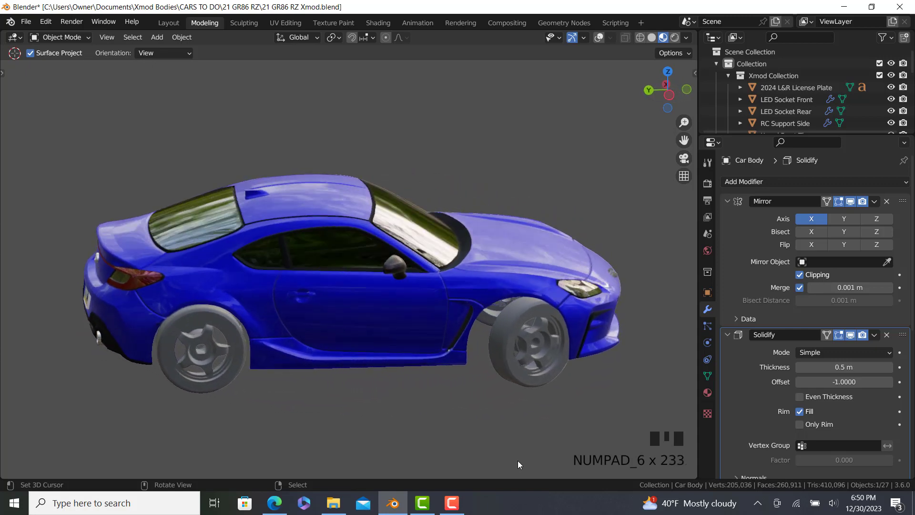
{"action": "key", "text": "KP_6"}
{"action": "key", "text": "KP_6"}
{"action": "key", "text": "KP_6"}
{"action": "key", "text": "KP_6"}
{"action": "key", "text": "KP_6"}
{"action": "key", "text": "KP_6"}
{"action": "key", "text": "KP_6"}
{"action": "key", "text": "KP_6"}
{"action": "key", "text": "KP_6"}
{"action": "key", "text": "KP_6"}
{"action": "key", "text": "KP_6"}
{"action": "key", "text": "KP_6"}
{"action": "key", "text": "KP_6"}
{"action": "key", "text": "KP_6"}
{"action": "key", "text": "KP_6"}
{"action": "key", "text": "KP_6"}
{"action": "key", "text": "KP_6"}
{"action": "key", "text": "KP_6"}
{"action": "key", "text": "KP_6"}
{"action": "key", "text": "KP_6"}
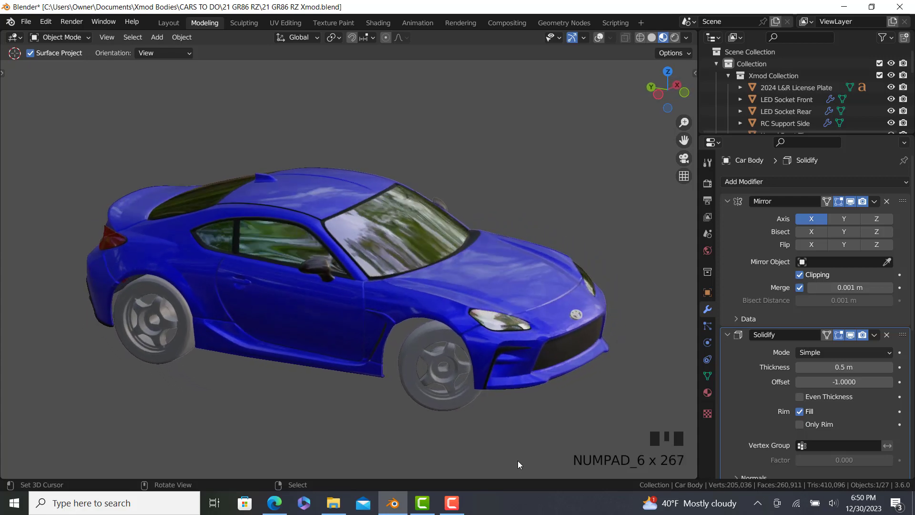
Examine the shaded car body and its front and rear wheel fit, orbiting from the front to a full side view.
{"action": "key", "text": "KP_6"}
{"action": "key", "text": "KP_6"}
{"action": "key", "text": "KP_6"}
{"action": "key", "text": "KP_6"}
{"action": "key", "text": "KP_6"}
{"action": "key", "text": "KP_6"}
{"action": "key", "text": "KP_6"}
{"action": "key", "text": "KP_6"}
{"action": "key", "text": "KP_6"}
{"action": "key", "text": "KP_6"}
{"action": "key", "text": "KP_6"}
{"action": "key", "text": "KP_6"}
{"action": "key", "text": "KP_6"}
{"action": "key", "text": "KP_6"}
{"action": "key", "text": "KP_6"}
{"action": "key", "text": "KP_4"}
{"action": "key", "text": "KP_4"}
{"action": "key", "text": "KP_4"}
{"action": "key", "text": "KP_4"}
{"action": "key", "text": "KP_4"}
{"action": "key", "text": "KP_4"}
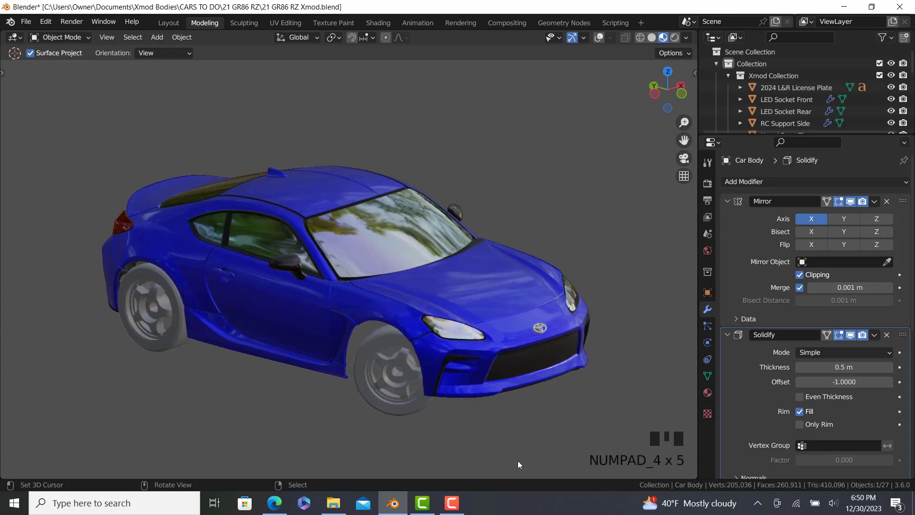
{"action": "key", "text": "KP_4"}
{"action": "key", "text": "KP_4"}
{"action": "key", "text": "KP_4"}
{"action": "key", "text": "KP_4"}
{"action": "key", "text": "KP_4"}
{"action": "key", "text": "KP_4"}
{"action": "key", "text": "KP_4"}
{"action": "key", "text": "KP_4"}
{"action": "key", "text": "KP_4"}
{"action": "key", "text": "KP_4"}
{"action": "key", "text": "KP_4"}
{"action": "key", "text": "KP_4"}
{"action": "key", "text": "KP_4"}
{"action": "key", "text": "KP_4"}
{"action": "key", "text": "KP_4"}
{"action": "key", "text": "KP_4"}
{"action": "key", "text": "KP_4"}
{"action": "key", "text": "KP_4"}
{"action": "key", "text": "KP_4"}
{"action": "key", "text": "KP_4"}
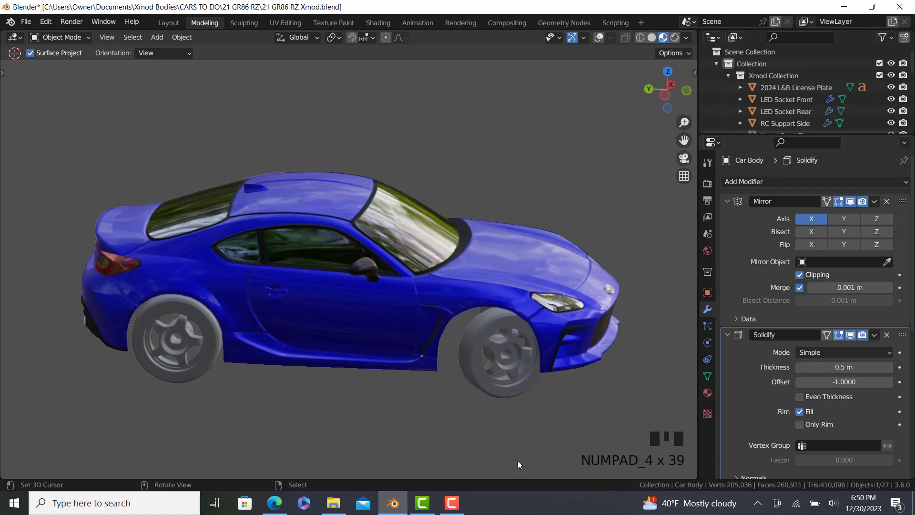
{"action": "key", "text": "KP_4"}
{"action": "key", "text": "KP_4"}
{"action": "key", "text": "KP_4"}
{"action": "key", "text": "KP_4"}
{"action": "key", "text": "KP_4"}
{"action": "key", "text": "KP_4"}
{"action": "key", "text": "KP_4"}
{"action": "key", "text": "KP_4"}
{"action": "key", "text": "KP_4"}
{"action": "key", "text": "KP_4"}
{"action": "key", "text": "KP_4"}
{"action": "key", "text": "KP_4"}
{"action": "key", "text": "KP_4"}
{"action": "key", "text": "KP_4"}
Show viewport overlays, then lower the RC Support Side vertices poking through the body behind the front wheel arch along Z.
{"action": "scroll", "coordinate": [443, 356], "scroll_direction": "up", "scroll_amount": 13}
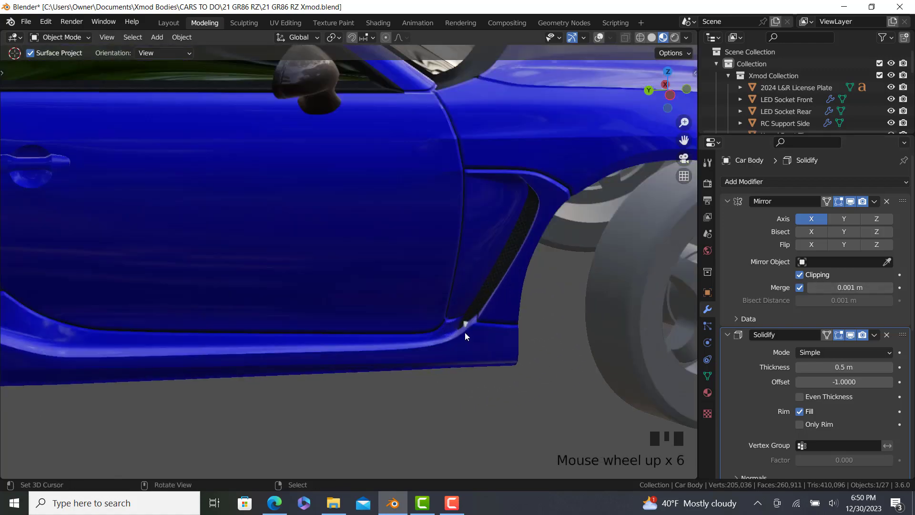
{"action": "scroll", "coordinate": [414, 302], "scroll_direction": "down", "scroll_amount": 9}
{"action": "middle_click_drag", "start_coordinate": [452, 296], "coordinate": [148, 212]}
{"action": "middle_click_drag", "start_coordinate": [147, 212], "coordinate": [235, 368], "text": "shift"}
{"action": "scroll", "coordinate": [237, 359], "scroll_direction": "down", "scroll_amount": 1}
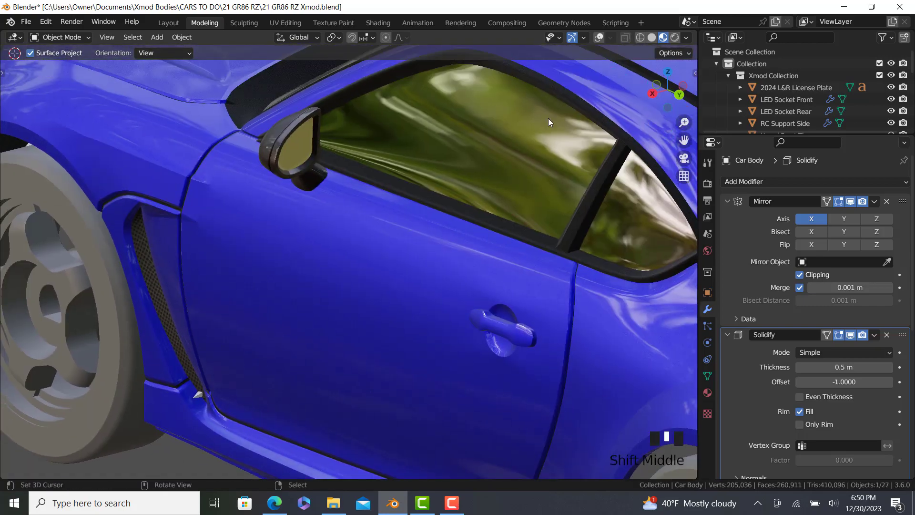
{"action": "left_click", "coordinate": [598, 38]}
{"action": "scroll", "coordinate": [210, 392], "scroll_direction": "up", "scroll_amount": 6}
{"action": "right_click", "coordinate": [248, 433]}
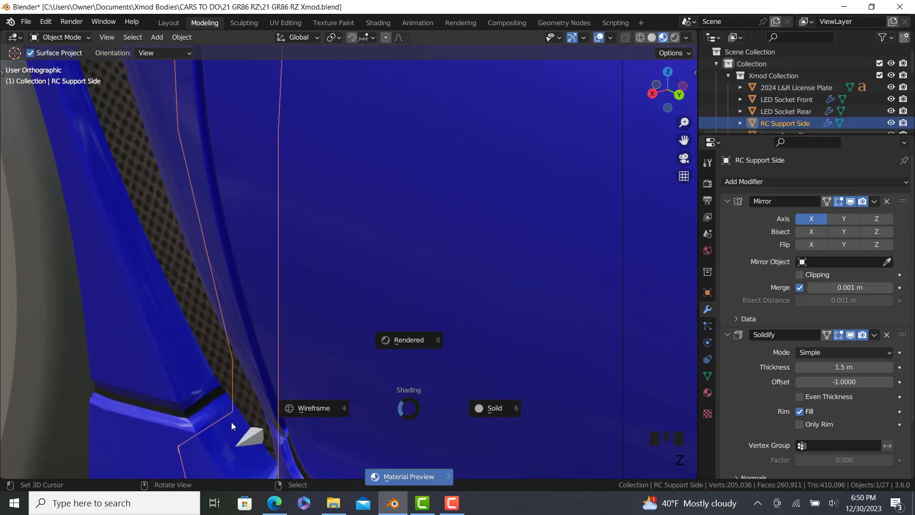
{"action": "key", "text": "z"}
{"action": "middle_click_drag", "start_coordinate": [233, 425], "coordinate": [241, 364], "text": "shift"}
{"action": "key", "text": "Tab"}
{"action": "right_click", "coordinate": [182, 384]}
{"action": "right_click", "coordinate": [253, 350], "text": "ctrl"}
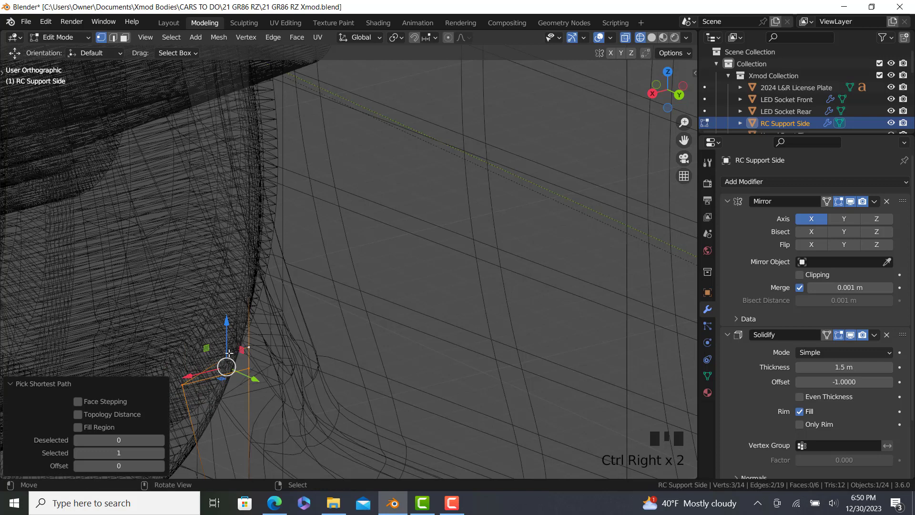
{"action": "key", "text": "z"}
{"action": "left_click_drag", "start_coordinate": [226, 326], "coordinate": [233, 349]}
{"action": "key", "text": "Tab"}
Check the area behind the front wheel in Solid and Material Preview shading for the support still showing through the body.
{"action": "scroll", "coordinate": [214, 429], "scroll_direction": "down", "scroll_amount": 8}
{"action": "middle_click_drag", "start_coordinate": [215, 431], "coordinate": [307, 353]}
{"action": "scroll", "coordinate": [326, 380], "scroll_direction": "up", "scroll_amount": 5}
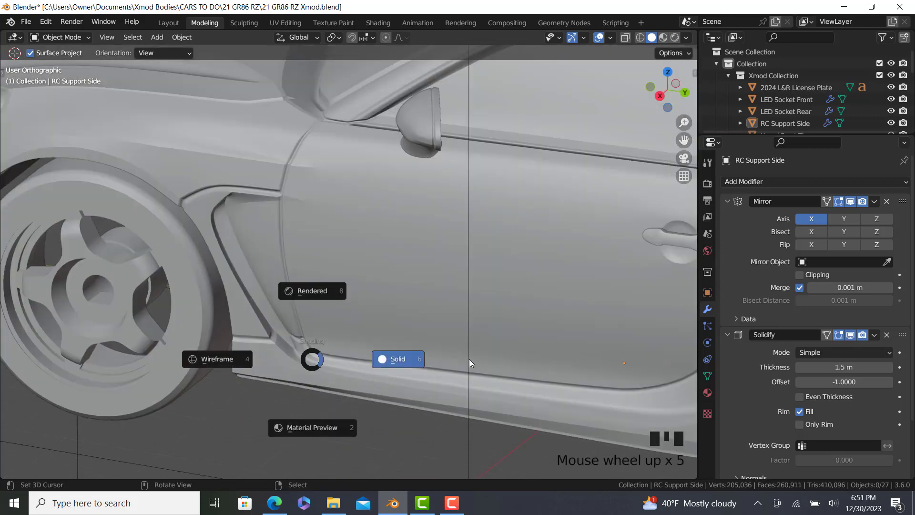
{"action": "scroll", "coordinate": [461, 362], "scroll_direction": "down", "scroll_amount": 4}
{"action": "key", "text": "z"}
{"action": "mouse_move", "coordinate": [355, 408]}
{"action": "middle_mouse_down"}
{"action": "mouse_move", "coordinate": [307, 373]}
{"action": "mouse_move", "coordinate": [415, 351]}
{"action": "mouse_move", "coordinate": [464, 350]}
{"action": "mouse_move", "coordinate": [497, 363]}
{"action": "middle_mouse_up"}
{"action": "scroll", "coordinate": [302, 325], "scroll_direction": "up", "scroll_amount": 4}
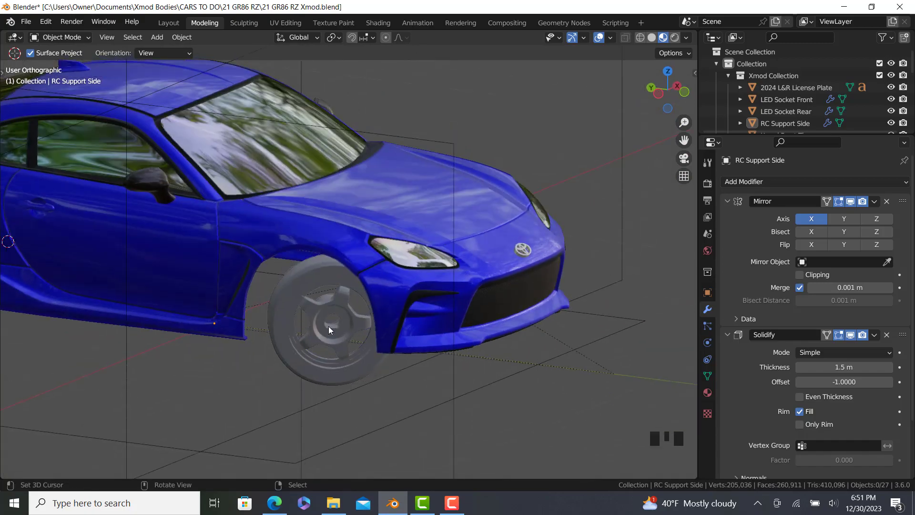
From the underside, select the RC Support Side vertices behind the front wheel and move them inward along X.
{"action": "middle_click_drag", "start_coordinate": [303, 329], "coordinate": [547, 385], "text": "shift"}
{"action": "scroll", "coordinate": [543, 384], "scroll_direction": "down", "scroll_amount": 1}
{"action": "middle_click_drag", "start_coordinate": [479, 378], "coordinate": [570, 359], "text": "shift"}
{"action": "middle_click_drag", "start_coordinate": [670, 179], "coordinate": [547, 290], "text": "shift"}
{"action": "scroll", "coordinate": [530, 199], "scroll_direction": "up", "scroll_amount": 2}
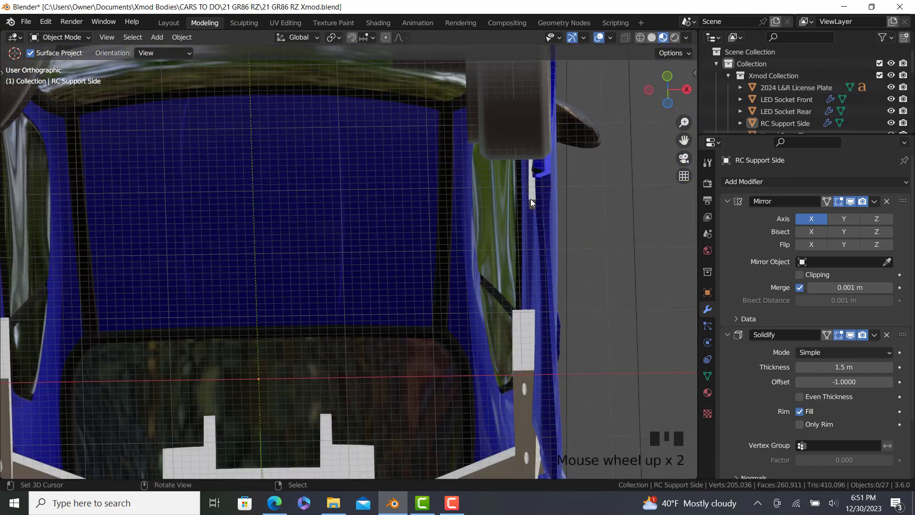
{"action": "right_click", "coordinate": [532, 200]}
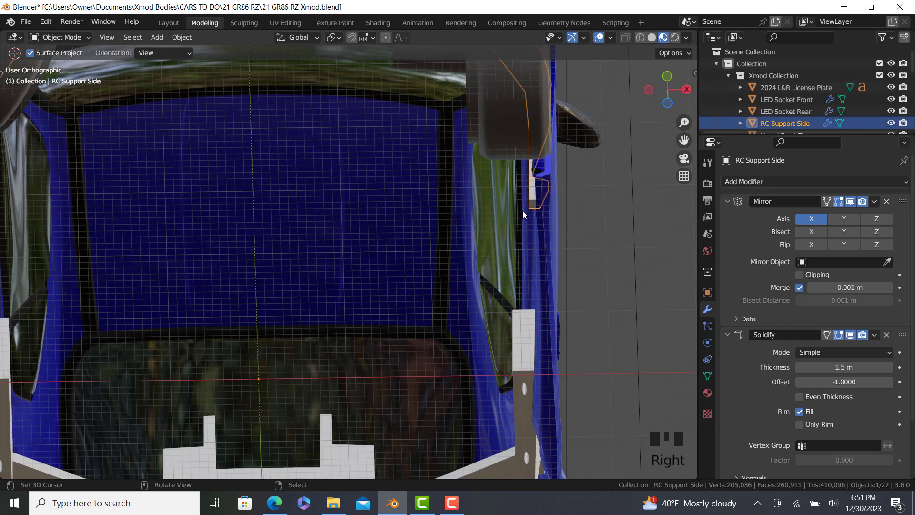
{"action": "key", "text": "Tab"}
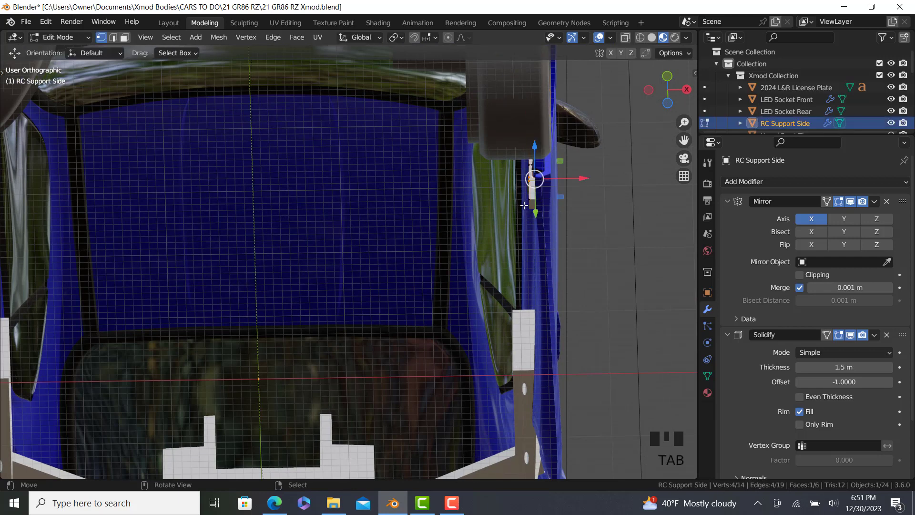
{"action": "key", "text": "z"}
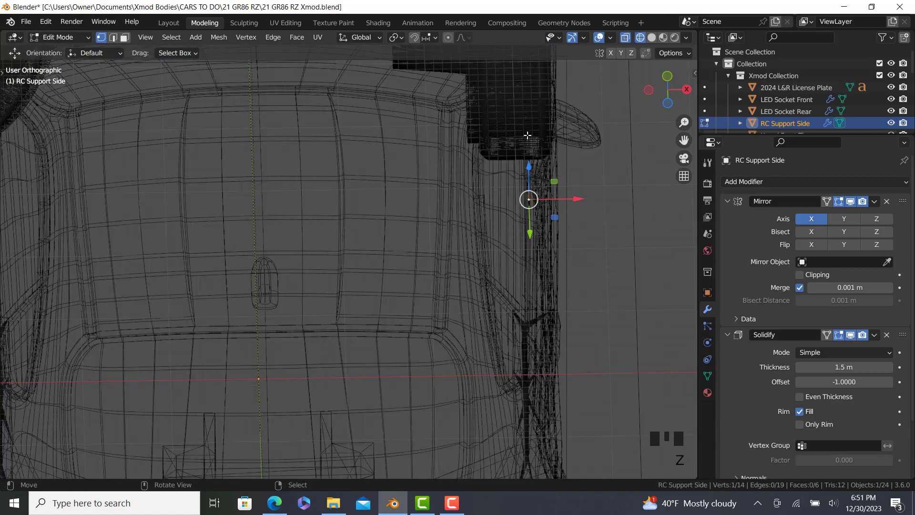
{"action": "right_click", "coordinate": [525, 112], "text": "ctrl"}
{"action": "middle_click_drag", "start_coordinate": [525, 111], "coordinate": [495, 167], "text": "shift"}
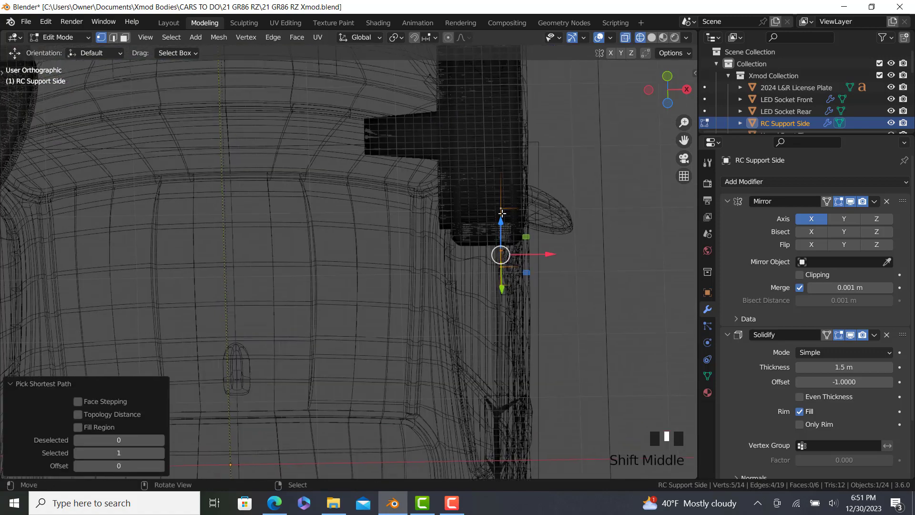
{"action": "right_click", "coordinate": [496, 167], "text": "ctrl"}
{"action": "left_click_drag", "start_coordinate": [547, 239], "coordinate": [526, 240]}
{"action": "key", "text": "z"}
{"action": "key", "text": "Tab"}
{"action": "left_click", "coordinate": [566, 313]}
Raise a vertex of the RC Support Side's angled section near the front wheel about 1.9 m along Z.
{"action": "scroll", "coordinate": [538, 318], "scroll_direction": "down", "scroll_amount": 5}
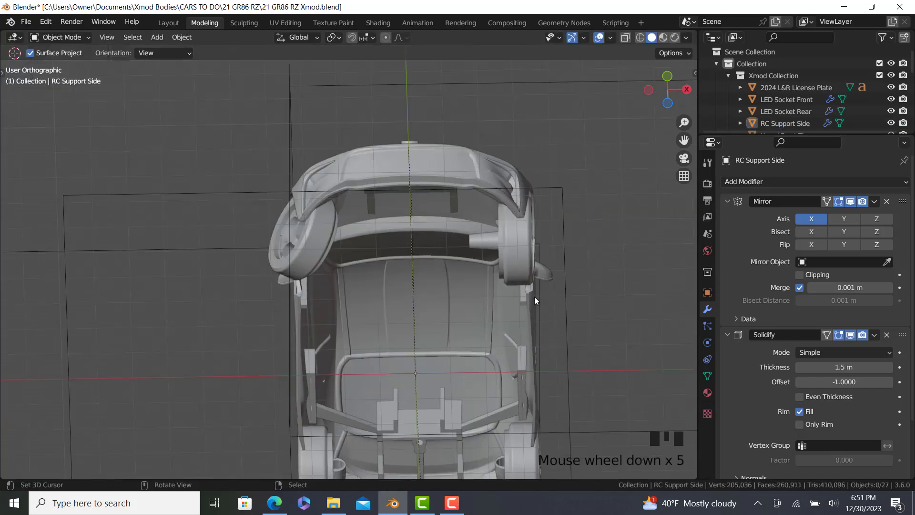
{"action": "middle_click_drag", "start_coordinate": [534, 299], "coordinate": [604, 349]}
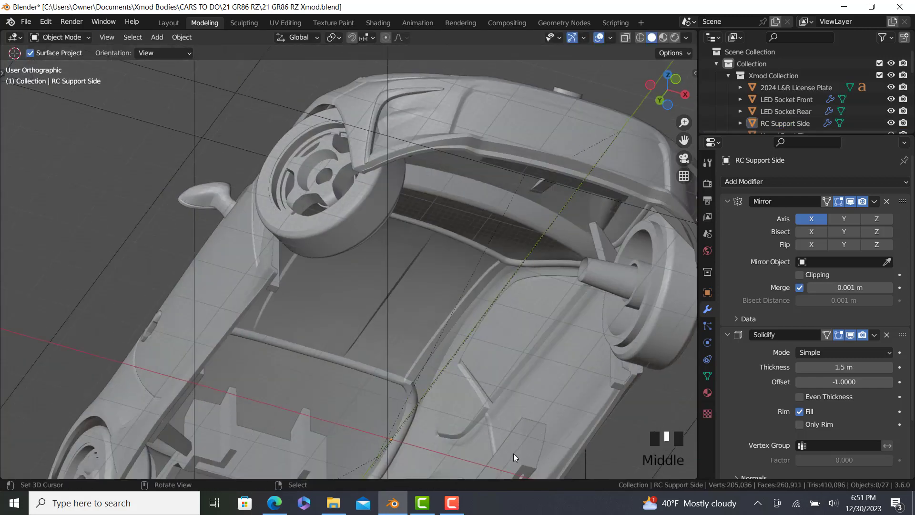
{"action": "middle_click_drag", "start_coordinate": [496, 433], "coordinate": [476, 357], "text": "shift"}
{"action": "right_click", "coordinate": [471, 356]}
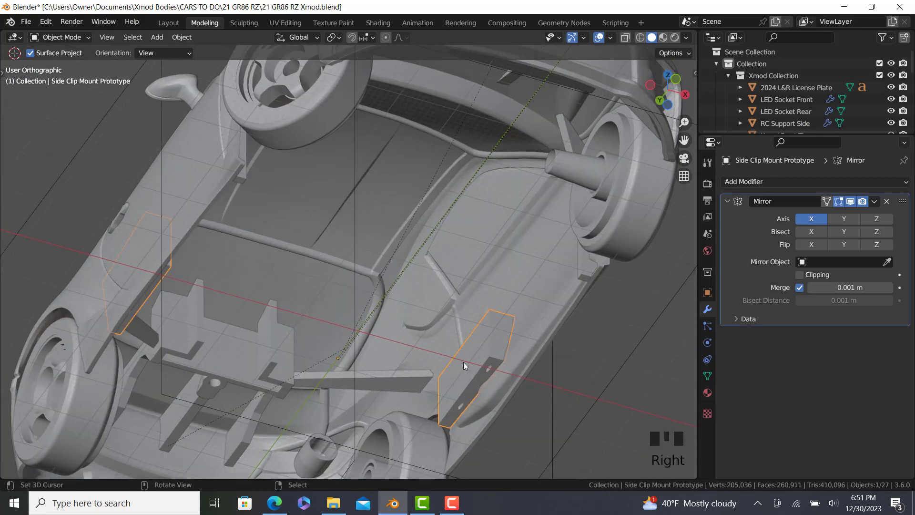
{"action": "middle_click_drag", "start_coordinate": [488, 321], "coordinate": [107, 304]}
{"action": "right_click", "coordinate": [267, 281]}
{"action": "scroll", "coordinate": [213, 282], "scroll_direction": "up", "scroll_amount": 4}
{"action": "key", "text": "Tab"}
{"action": "scroll", "coordinate": [107, 304], "scroll_direction": "up", "scroll_amount": 3}
{"action": "right_click", "coordinate": [200, 258]}
{"action": "left_click", "coordinate": [199, 234]}
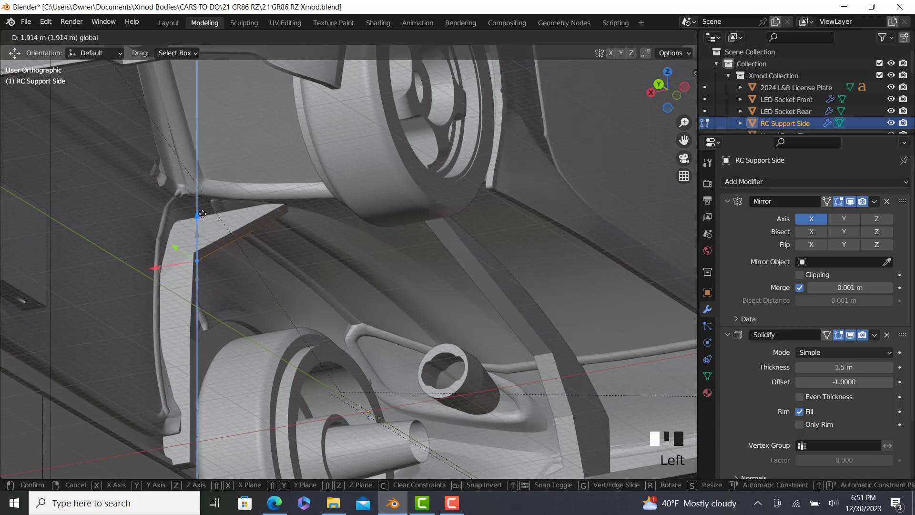
{"action": "key", "text": "Tab"}
Examine the car in Material Preview shading with overlays hidden, from the side, around the rear and at the front corner.
{"action": "scroll", "coordinate": [389, 444], "scroll_direction": "down", "scroll_amount": 4}
{"action": "mouse_move", "coordinate": [425, 450]}
{"action": "middle_mouse_down"}
{"action": "mouse_move", "coordinate": [596, 410]}
{"action": "mouse_move", "coordinate": [351, 321]}
{"action": "mouse_move", "coordinate": [373, 296]}
{"action": "mouse_move", "coordinate": [424, 285]}
{"action": "mouse_move", "coordinate": [493, 313]}
{"action": "mouse_move", "coordinate": [443, 384]}
{"action": "mouse_move", "coordinate": [401, 336]}
{"action": "mouse_move", "coordinate": [615, 316]}
{"action": "middle_mouse_up"}
{"action": "scroll", "coordinate": [443, 384], "scroll_direction": "down", "scroll_amount": 4}
{"action": "scroll", "coordinate": [402, 336], "scroll_direction": "up", "scroll_amount": 4}
{"action": "key", "text": "z"}
{"action": "left_click", "coordinate": [393, 379]}
{"action": "scroll", "coordinate": [386, 329], "scroll_direction": "down", "scroll_amount": 1}
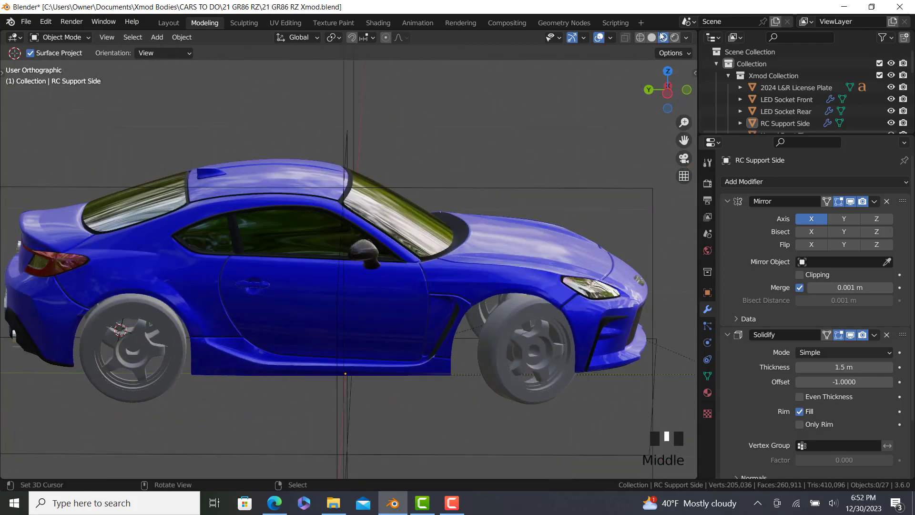
{"action": "left_click", "coordinate": [599, 39]}
{"action": "scroll", "coordinate": [421, 263], "scroll_direction": "down", "scroll_amount": 2}
{"action": "middle_click_drag", "start_coordinate": [306, 355], "coordinate": [402, 373]}
{"action": "scroll", "coordinate": [305, 367], "scroll_direction": "up", "scroll_amount": 3}
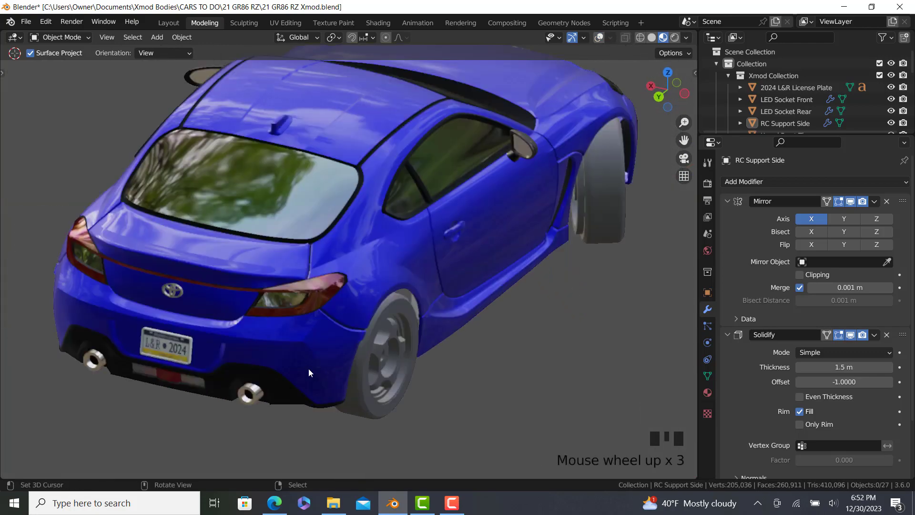
{"action": "middle_click_drag", "start_coordinate": [306, 371], "coordinate": [534, 353]}
{"action": "scroll", "coordinate": [535, 354], "scroll_direction": "down", "scroll_amount": 2}
{"action": "middle_click_drag", "start_coordinate": [462, 330], "coordinate": [475, 382]}
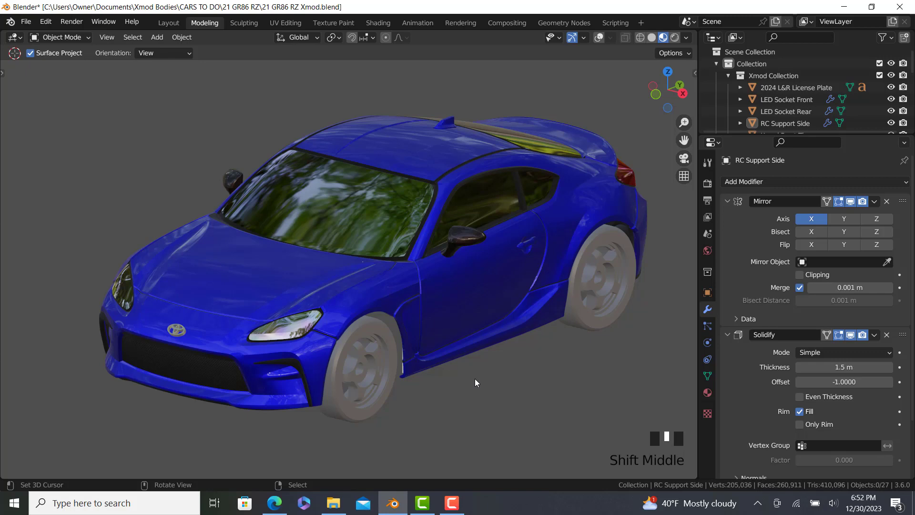
{"action": "middle_click_drag", "start_coordinate": [381, 365], "coordinate": [421, 281]}
Show viewport overlays again and hide the Xmod Front Tires and Xmod Rear Tires.
{"action": "left_click", "coordinate": [598, 38]}
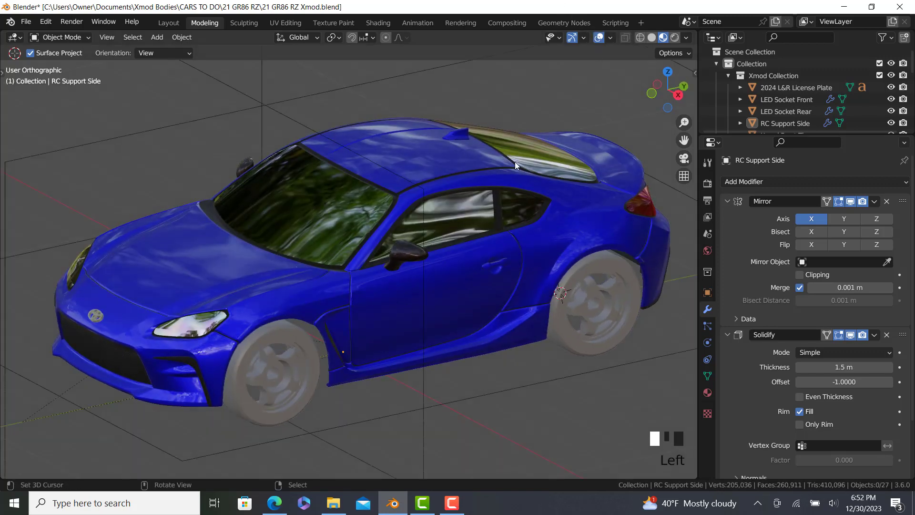
{"action": "right_click", "coordinate": [292, 413]}
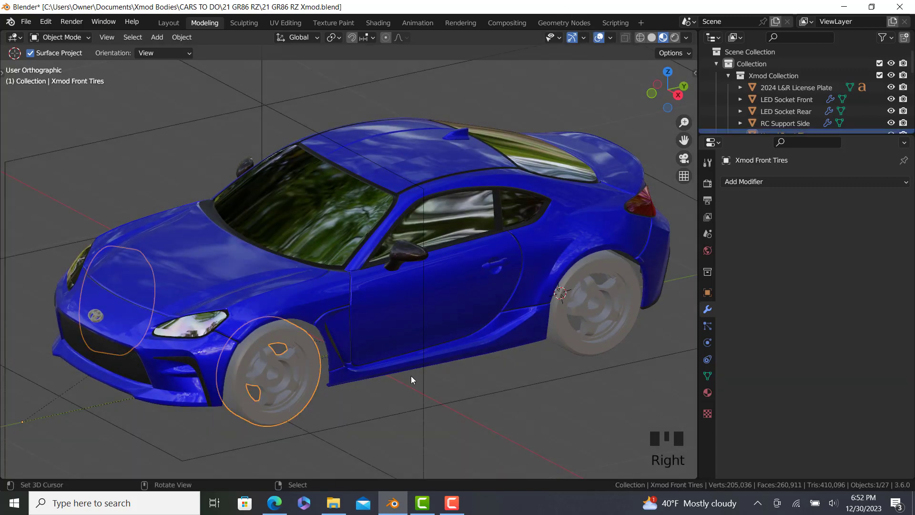
{"action": "key", "text": "h"}
{"action": "right_click", "coordinate": [573, 351]}
{"action": "key", "text": "h"}
{"action": "middle_click_drag", "start_coordinate": [505, 382], "coordinate": [447, 307]}
Select all remaining visible objects and save the Blender file.
{"action": "key", "text": "a"}
{"action": "scroll", "coordinate": [452, 306], "scroll_direction": "down", "scroll_amount": 1}
{"action": "scroll", "coordinate": [407, 268], "scroll_direction": "up", "scroll_amount": 4}
{"action": "scroll", "coordinate": [402, 265], "scroll_direction": "down", "scroll_amount": 2}
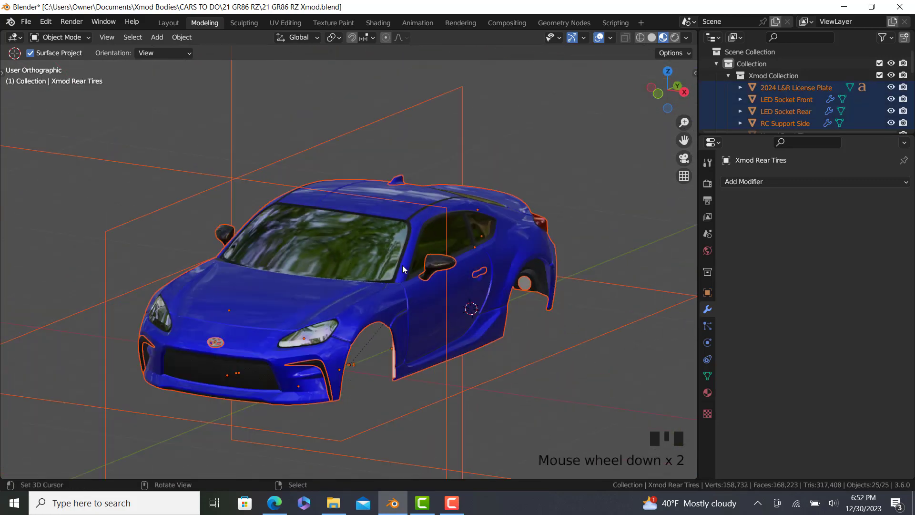
{"action": "left_click", "coordinate": [26, 23]}
{"action": "left_click", "coordinate": [45, 101]}
Export only the selected objects as an STL file named "21 GR86 RZ Resin.stl" in the 21 GR86 RZ folder.
{"action": "left_click", "coordinate": [27, 24]}
{"action": "mouse_move", "coordinate": [71, 194]}
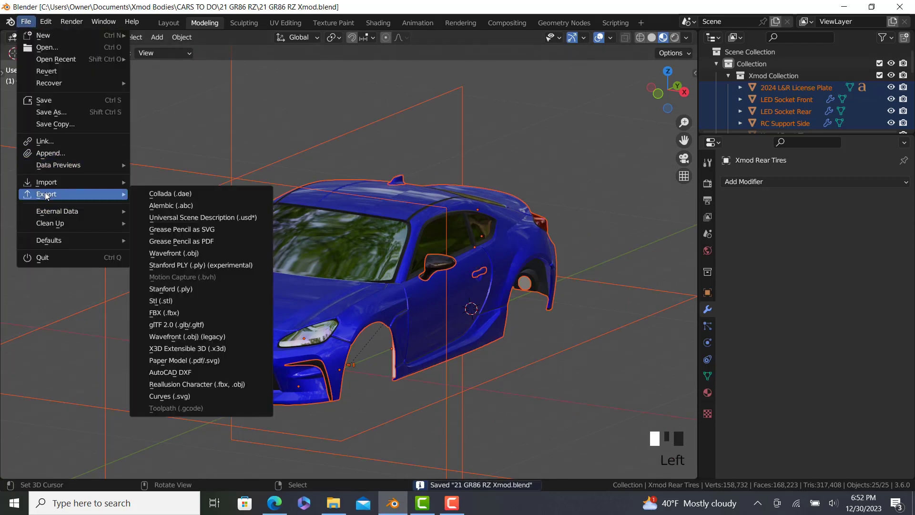
{"action": "left_click", "coordinate": [176, 300]}
{"action": "left_click", "coordinate": [351, 426]}
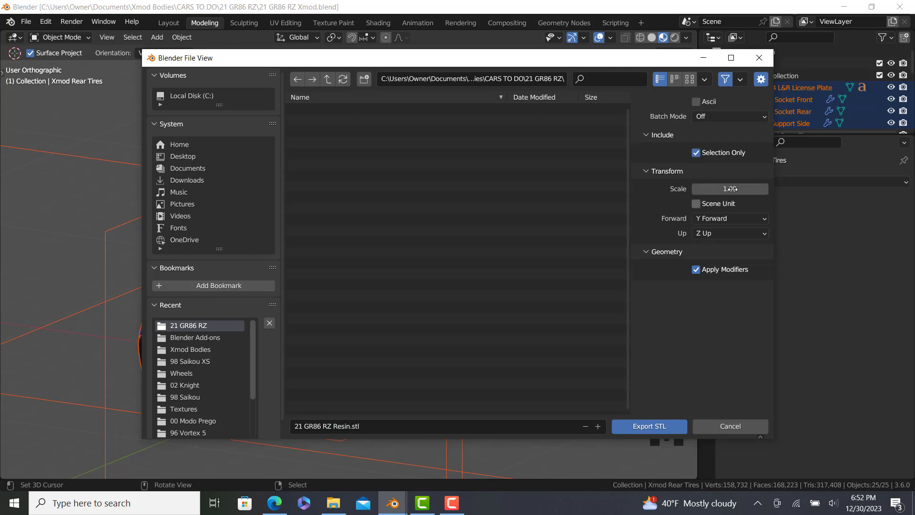
{"action": "left_click", "coordinate": [654, 425]}
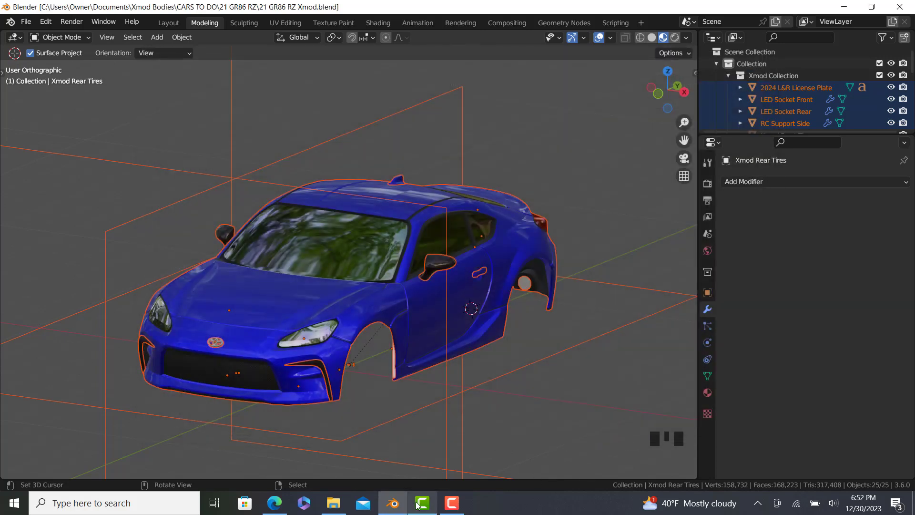
Minimise the open windows and launch CHITUBOX from the desktop.
{"action": "left_click", "coordinate": [842, 9]}
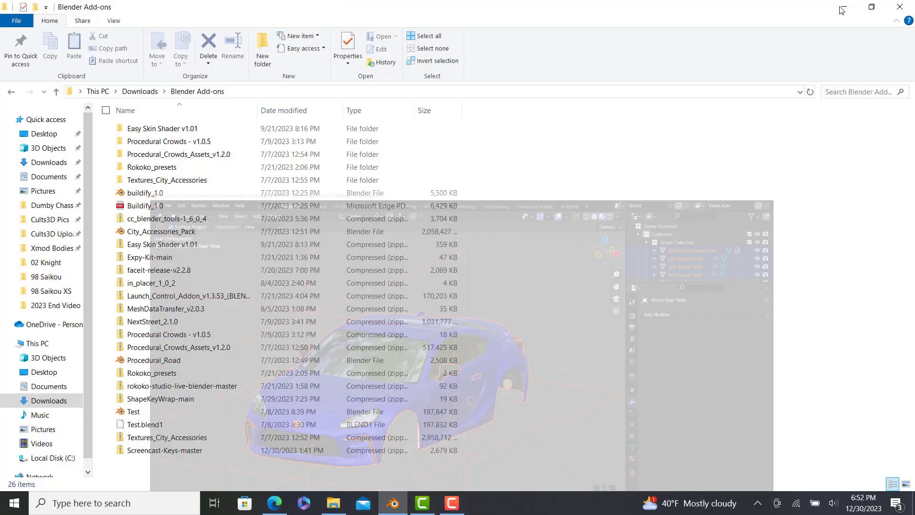
{"action": "left_click", "coordinate": [842, 7]}
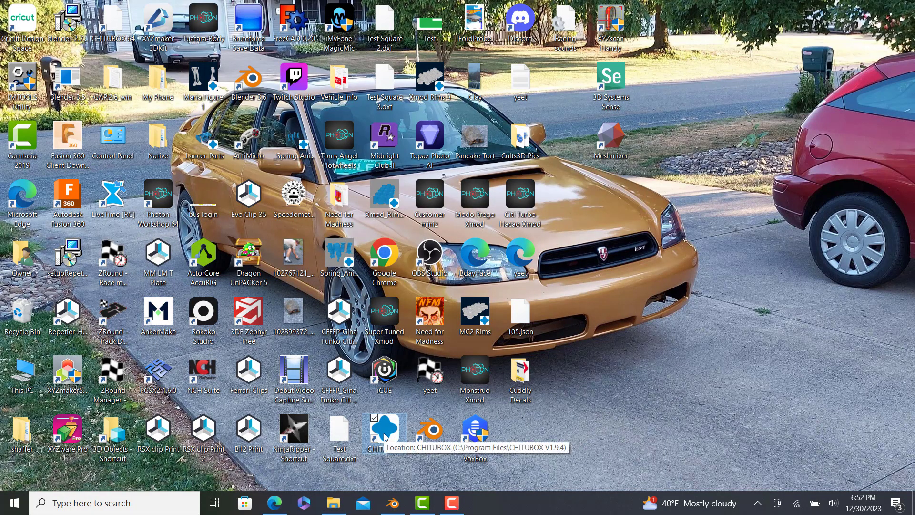
{"action": "double_click", "coordinate": [385, 435]}
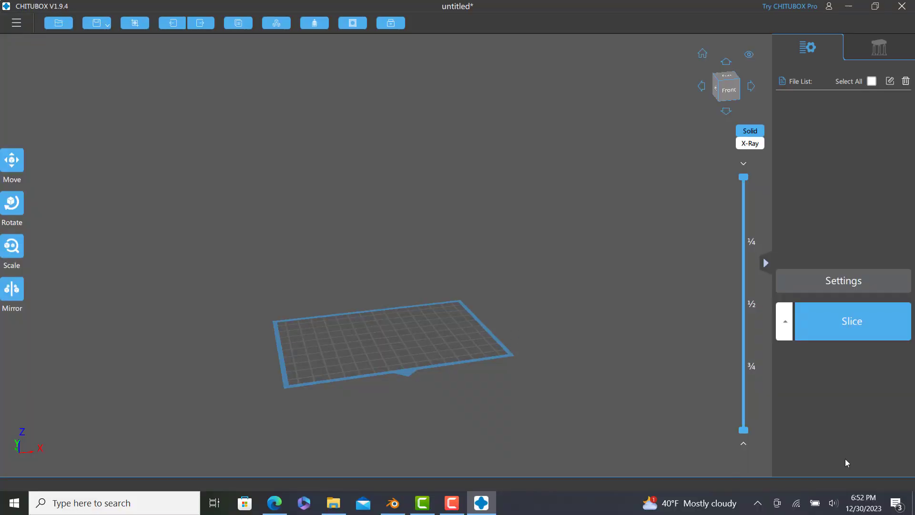
Choose AnyCubic Photon Mono X as the printer profile and close the settings.
{"action": "left_click", "coordinate": [848, 284]}
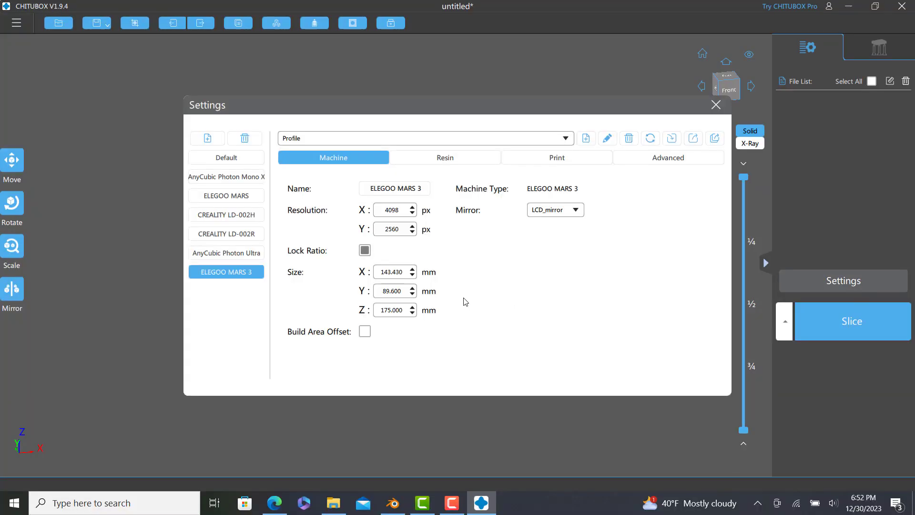
{"action": "left_click", "coordinate": [232, 178]}
{"action": "left_click", "coordinate": [716, 106]}
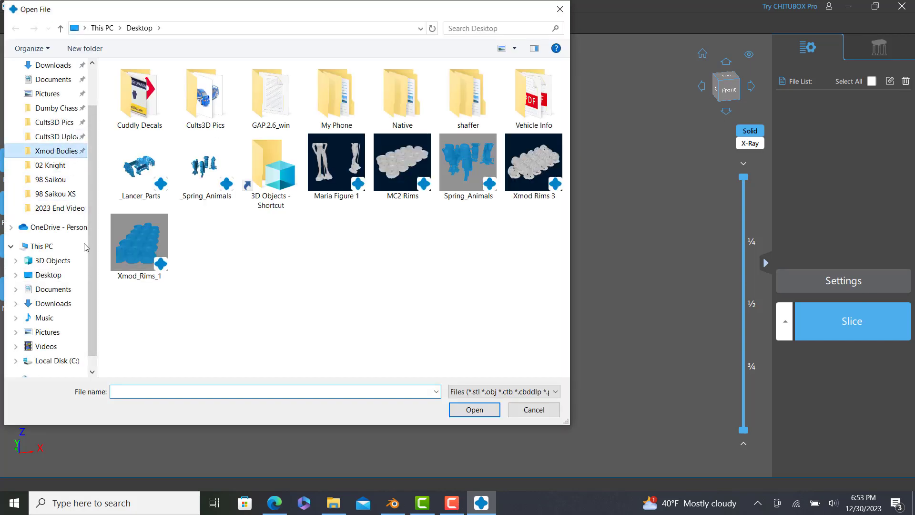
Open "21 GR86 RZ Resin.stl" from the 21 GR86 RZ folder inside Xmod Bodies' CARS TO DO folder.
{"action": "left_click", "coordinate": [56, 151]}
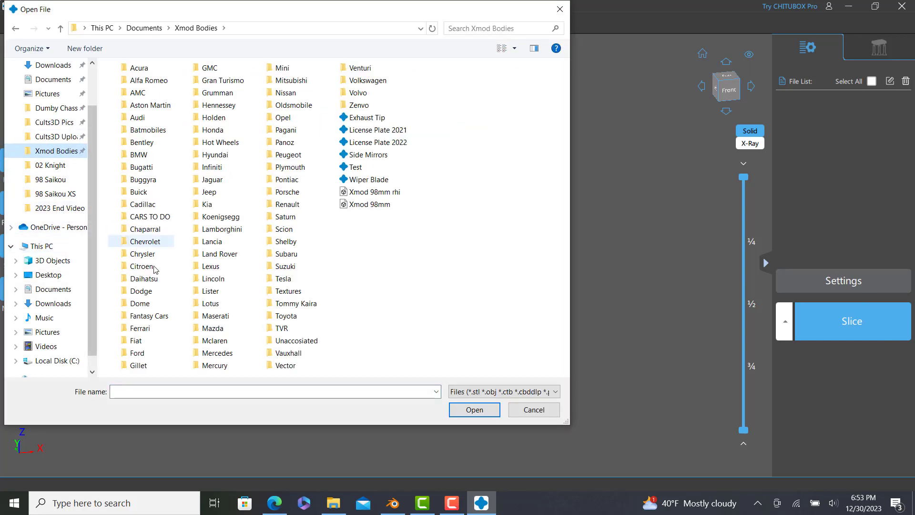
{"action": "double_click", "coordinate": [150, 217]}
{"action": "scroll", "coordinate": [197, 268], "scroll_direction": "down", "scroll_amount": 6}
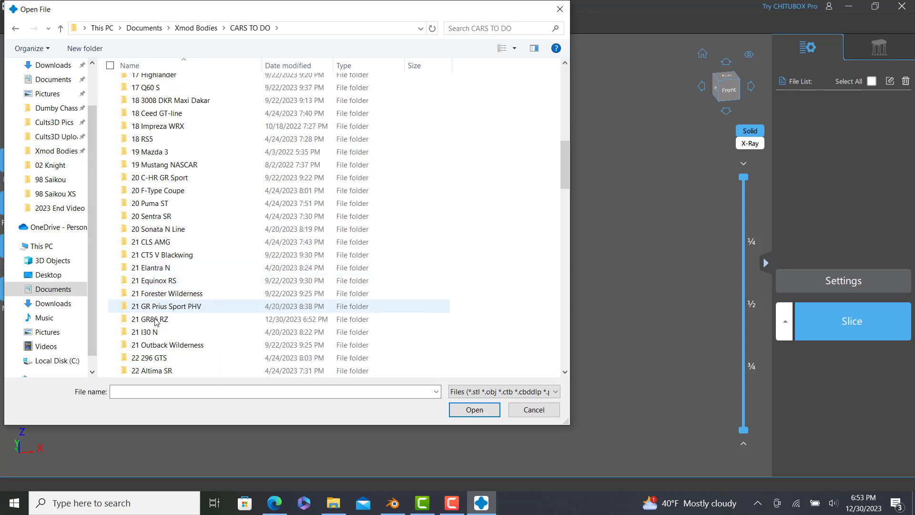
{"action": "double_click", "coordinate": [155, 319]}
{"action": "double_click", "coordinate": [139, 102]}
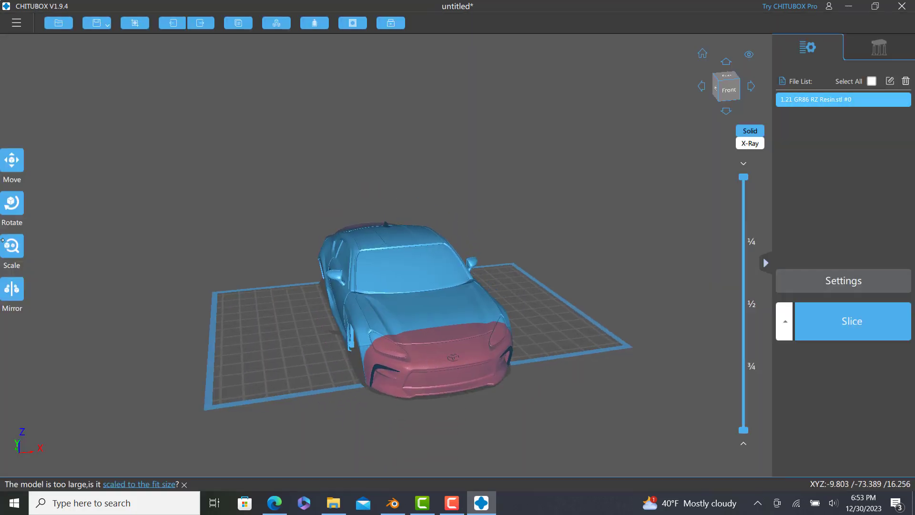
Rotate the car model to -90° about the Z axis.
{"action": "left_click", "coordinate": [12, 203]}
{"action": "left_click", "coordinate": [66, 236]}
{"action": "left_click", "coordinate": [67, 236]}
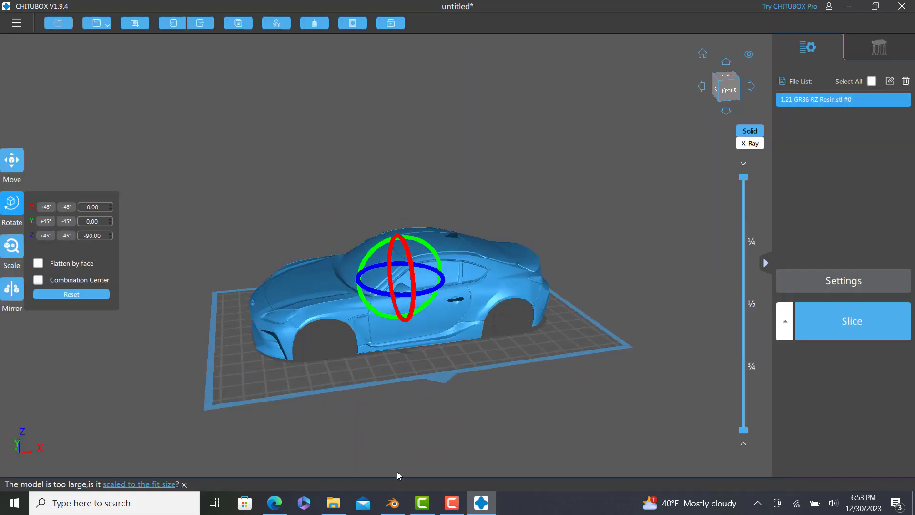
Switch to Blender and select the front bumper vent trim, roof antenna, exhaust tips and door handle together.
{"action": "left_click", "coordinate": [324, 393]}
{"action": "scroll", "coordinate": [294, 314], "scroll_direction": "up", "scroll_amount": 3}
{"action": "left_click", "coordinate": [293, 310]}
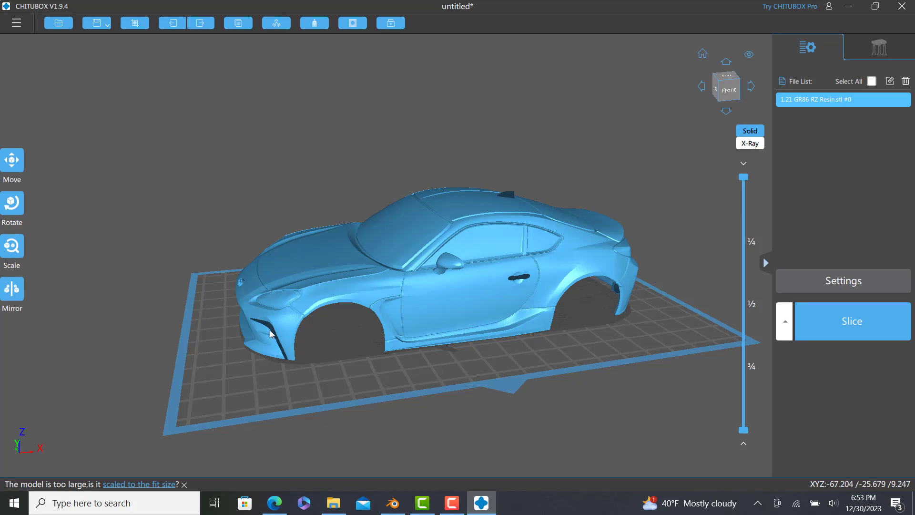
{"action": "left_click_drag", "start_coordinate": [291, 333], "coordinate": [421, 346]}
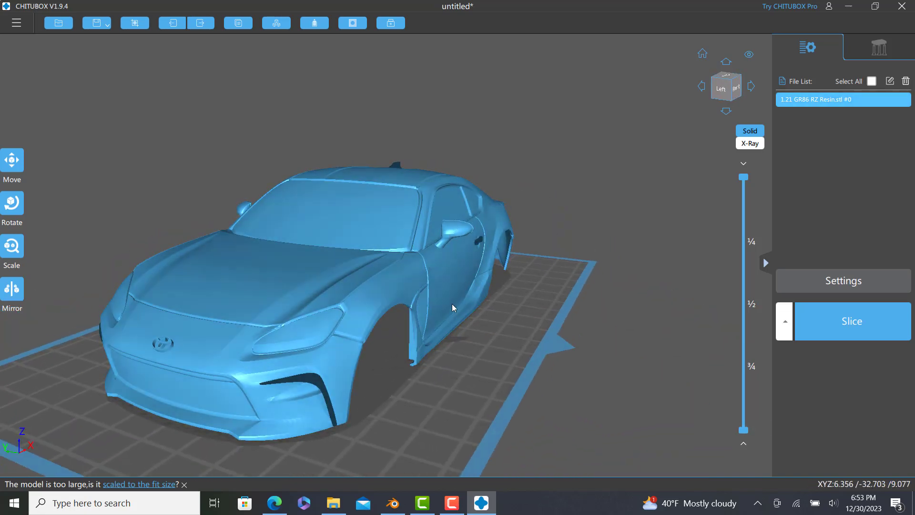
{"action": "left_click_drag", "start_coordinate": [451, 304], "coordinate": [423, 457]}
{"action": "left_click", "coordinate": [406, 506]}
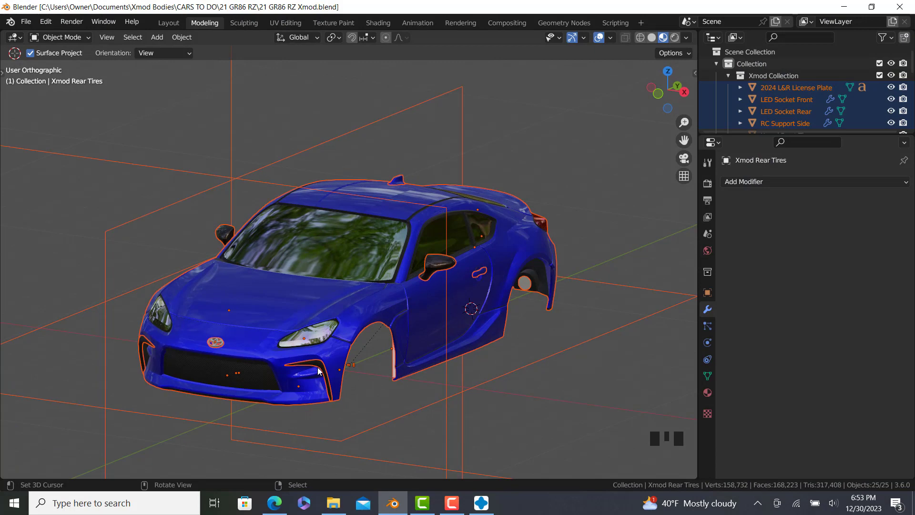
{"action": "left_click", "coordinate": [317, 366]}
{"action": "right_click", "coordinate": [399, 182], "text": "shift"}
{"action": "middle_click_drag", "start_coordinate": [485, 221], "coordinate": [436, 385]}
{"action": "scroll", "coordinate": [410, 393], "scroll_direction": "up", "scroll_amount": 2}
{"action": "right_click", "coordinate": [411, 392], "text": "shift"}
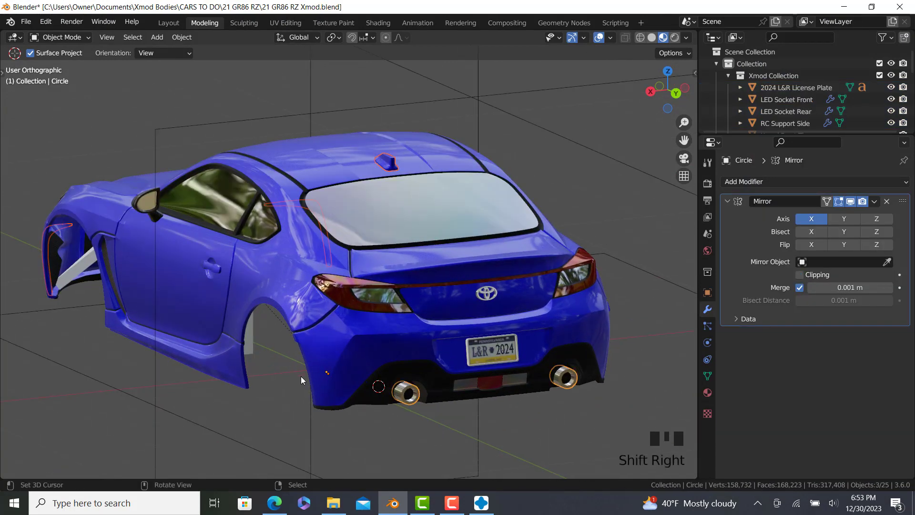
{"action": "right_click", "coordinate": [212, 270], "text": "shift"}
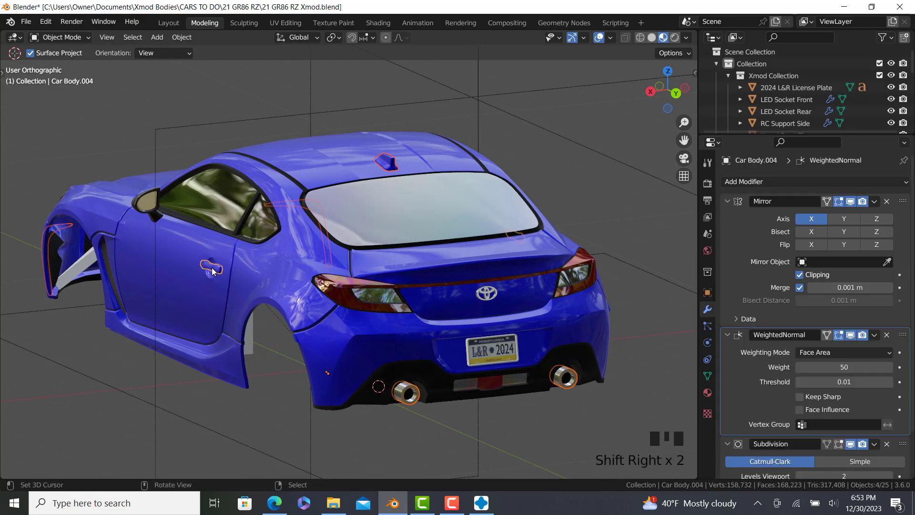
Flip the normals of all the geometry in the selected parts and return to Object Mode.
{"action": "key", "text": "Tab"}
{"action": "key", "text": "a"}
{"action": "middle_click_drag", "start_coordinate": [234, 282], "coordinate": [196, 49]}
{"action": "left_click", "coordinate": [218, 38]}
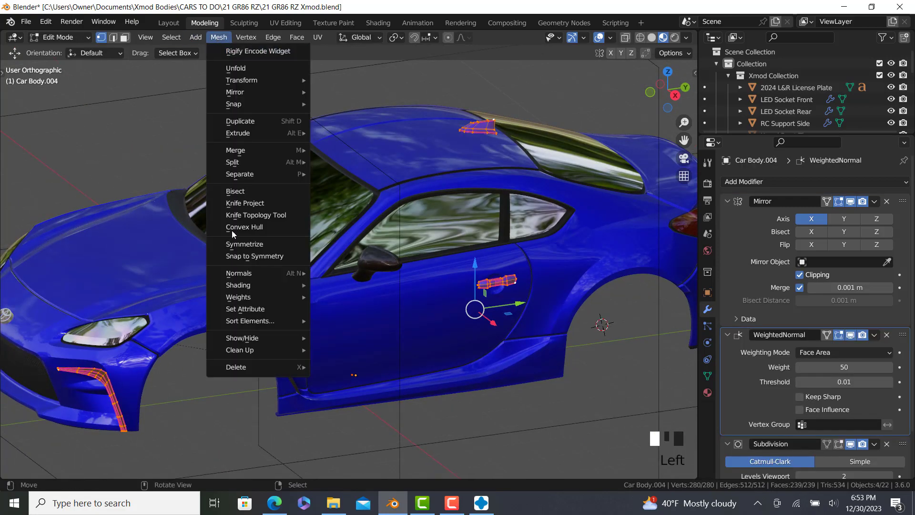
{"action": "mouse_move", "coordinate": [244, 273]}
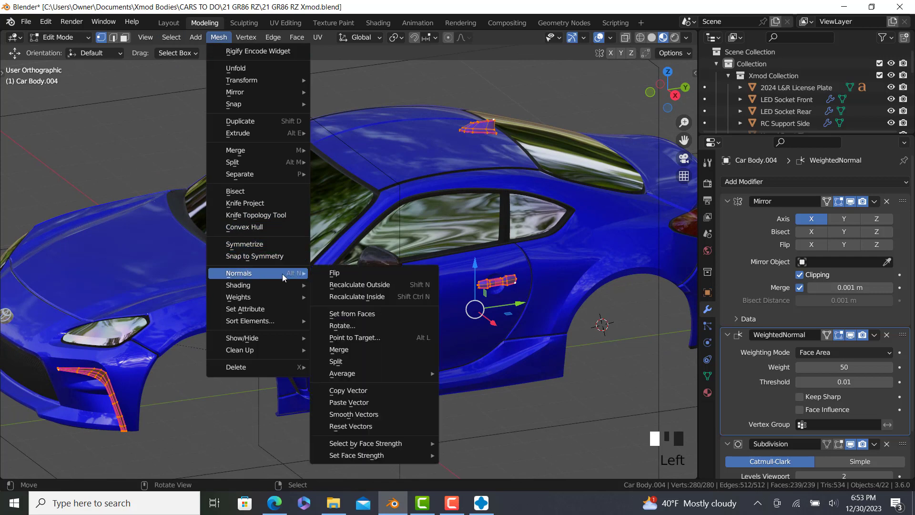
{"action": "left_click", "coordinate": [339, 273]}
{"action": "key", "text": "Tab"}
Select every object and export the selection as STL, overwriting "21 GR86 RZ Resin.stl".
{"action": "scroll", "coordinate": [328, 279], "scroll_direction": "down", "scroll_amount": 3}
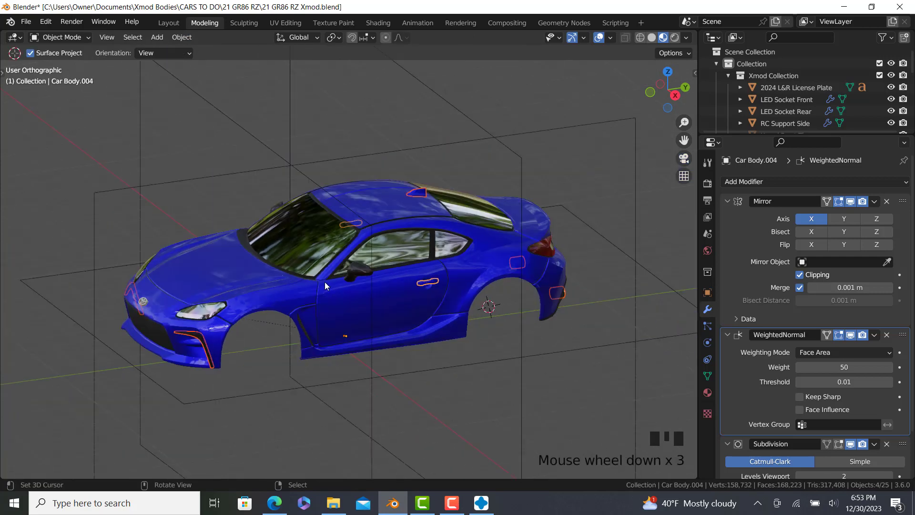
{"action": "key", "text": "a"}
{"action": "left_click", "coordinate": [26, 23]}
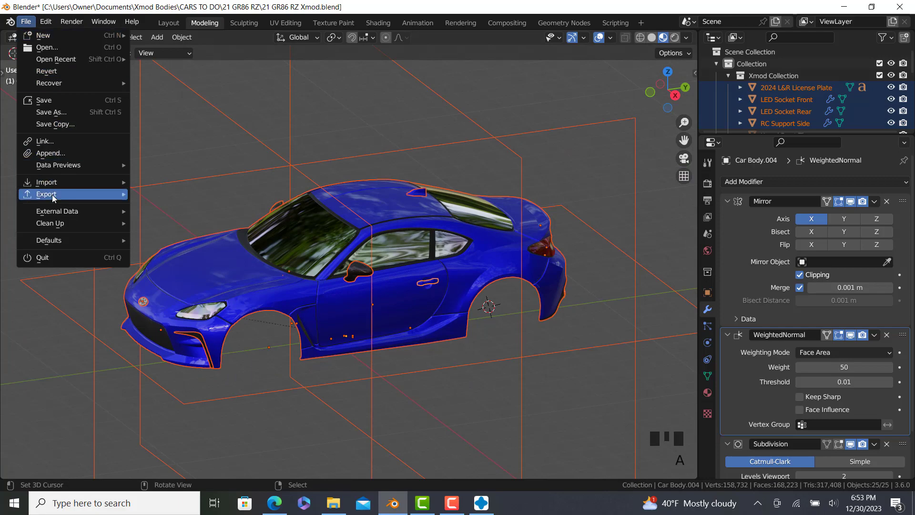
{"action": "mouse_move", "coordinate": [53, 196]}
{"action": "left_click", "coordinate": [171, 302]}
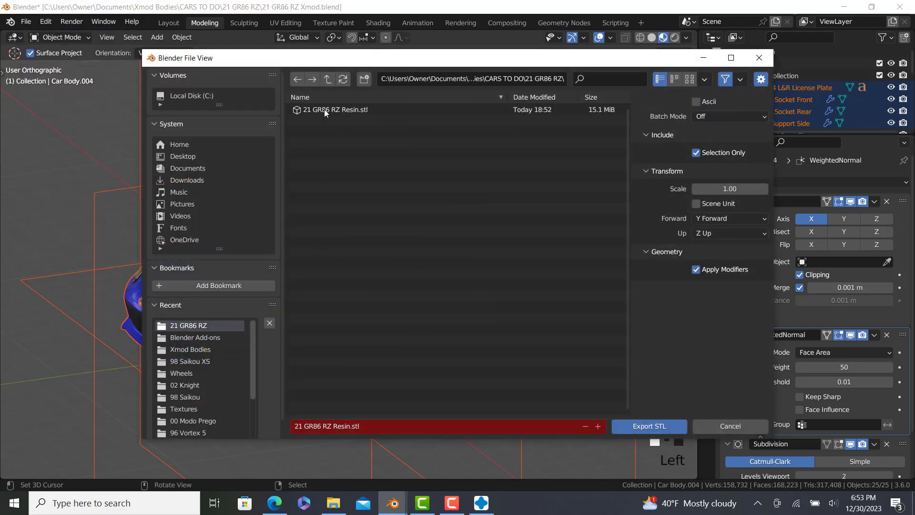
{"action": "left_click", "coordinate": [323, 109]}
{"action": "left_click", "coordinate": [637, 429]}
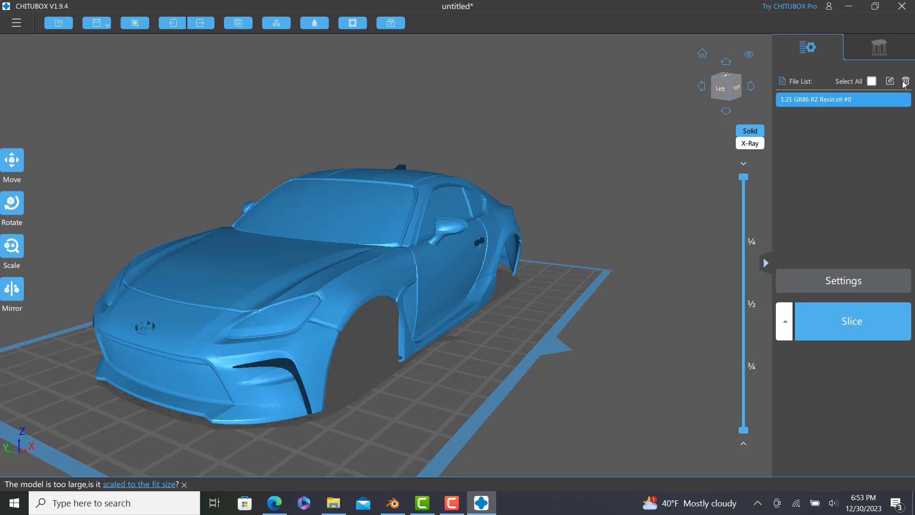
Remove the old car model from CHITUBOX's file list, and save the Blender project.
{"action": "left_click", "coordinate": [905, 82]}
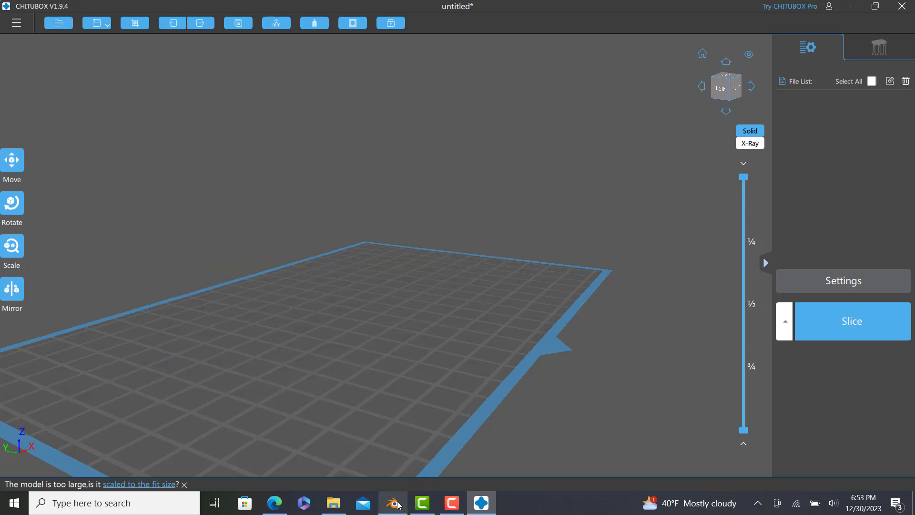
{"action": "left_click", "coordinate": [394, 504]}
{"action": "left_click", "coordinate": [27, 22]}
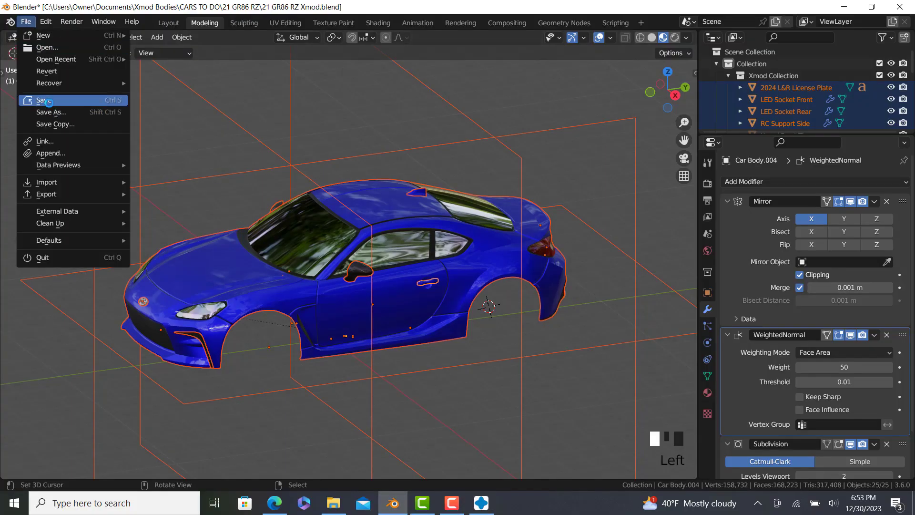
{"action": "left_click", "coordinate": [44, 100]}
In CHITUBOX, load the re-exported "21 GR86 RZ Resin.stl" and rotate the car -90° about the Z axis.
{"action": "left_click", "coordinate": [481, 503]}
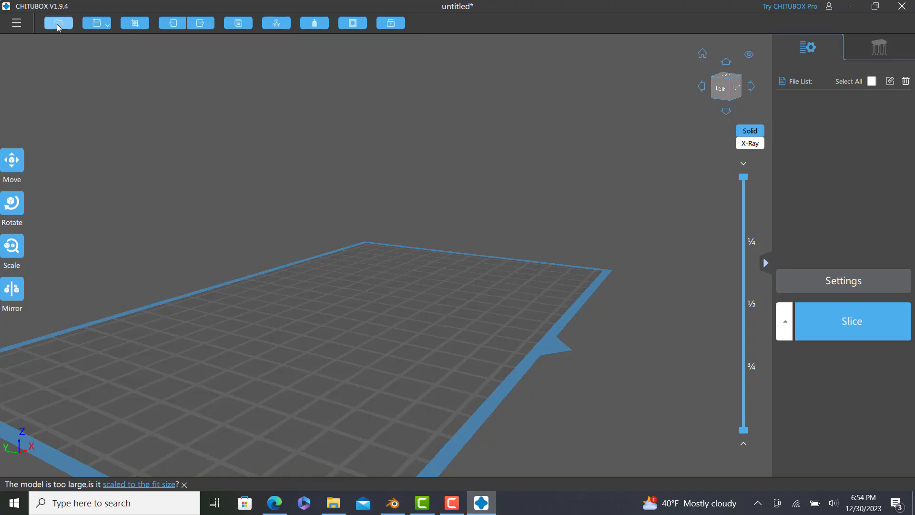
{"action": "key", "text": "ctrl+o"}
{"action": "double_click", "coordinate": [141, 110]}
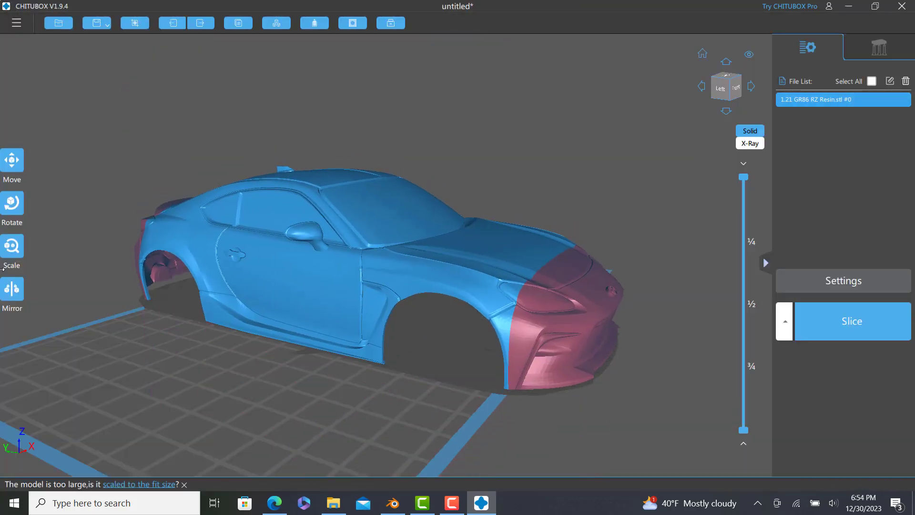
{"action": "left_click", "coordinate": [12, 204]}
{"action": "left_click", "coordinate": [66, 239]}
{"action": "left_click", "coordinate": [166, 132]}
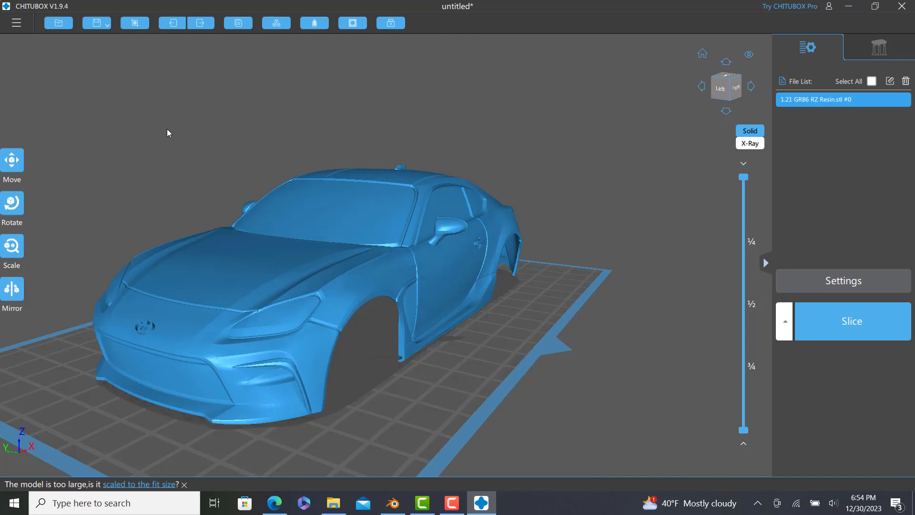
Examine the reloaded car body's bumper vents, door handle and roof antenna for surface errors.
{"action": "right_click_drag", "start_coordinate": [281, 343], "coordinate": [420, 363]}
{"action": "left_click_drag", "start_coordinate": [420, 366], "coordinate": [392, 402]}
{"action": "scroll", "coordinate": [416, 376], "scroll_direction": "up", "scroll_amount": 5}
{"action": "scroll", "coordinate": [418, 379], "scroll_direction": "down", "scroll_amount": 5}
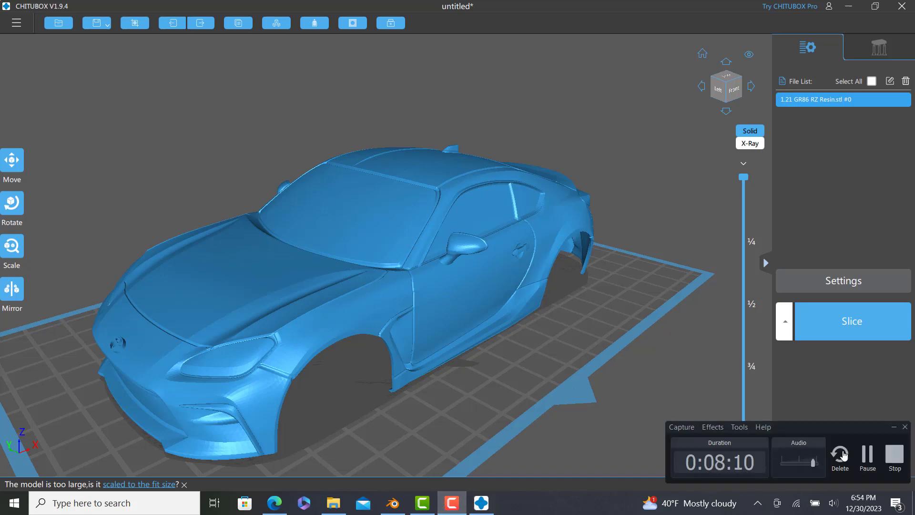